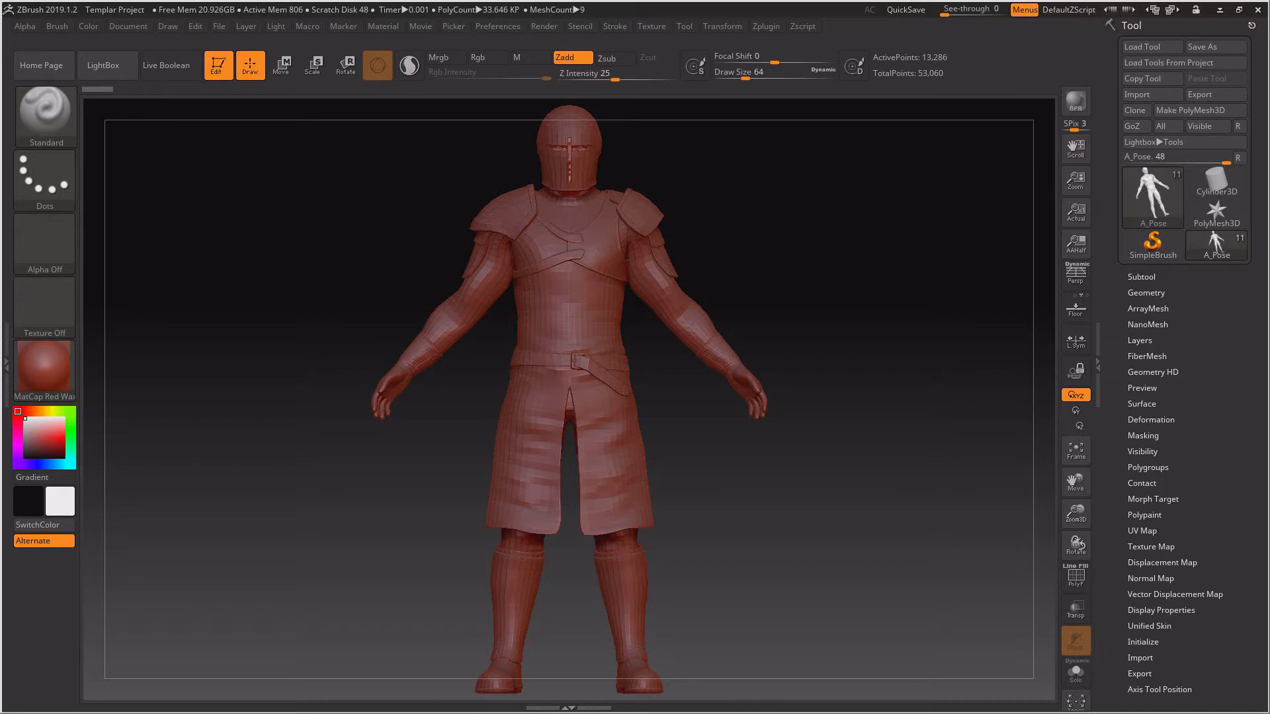
- Dock the Zplugin palette above the Tool palette, collapse it, and expand the Subtool list to view the subtools
left_click(765, 27)
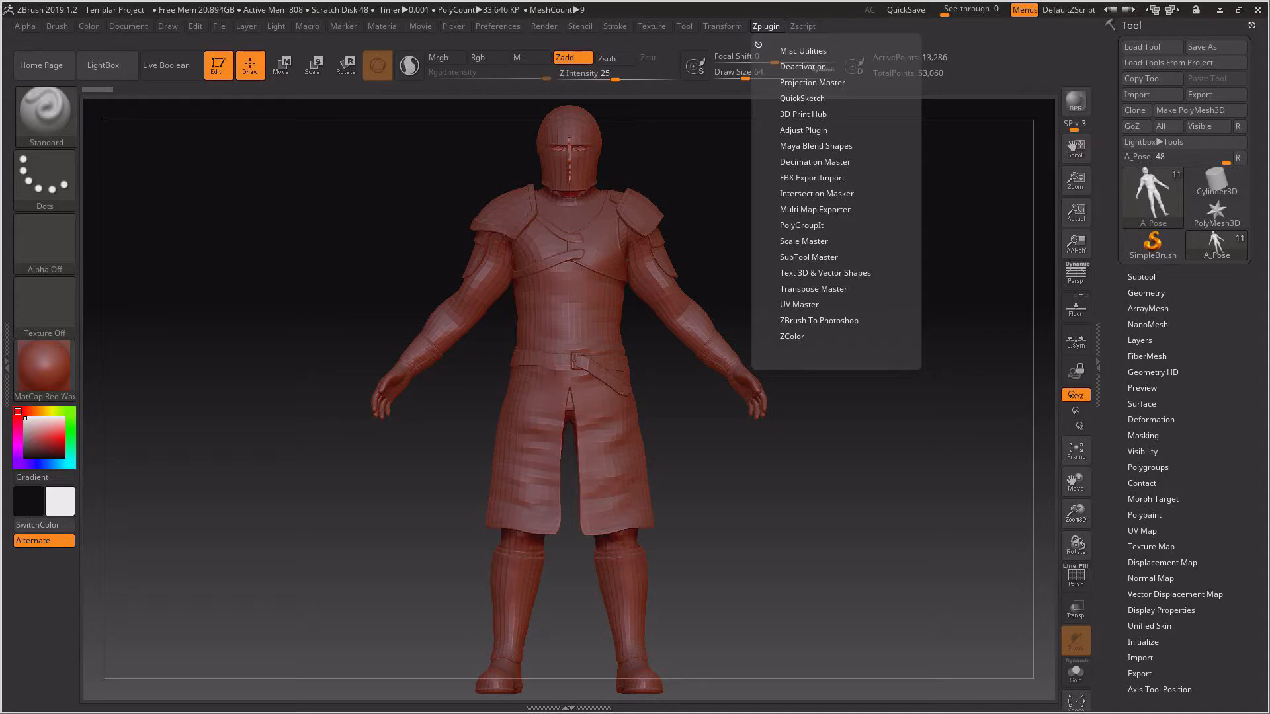
left_click_drag(757, 45, 1120, 24)
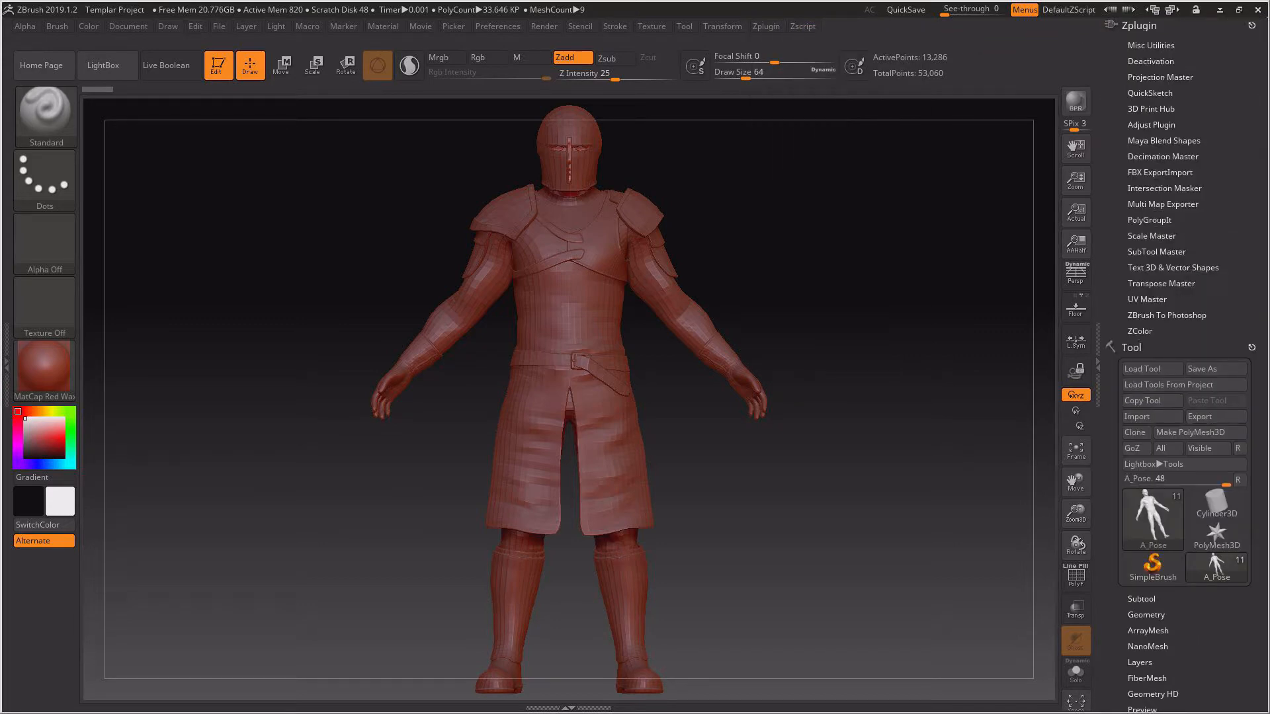
left_click(1124, 25)
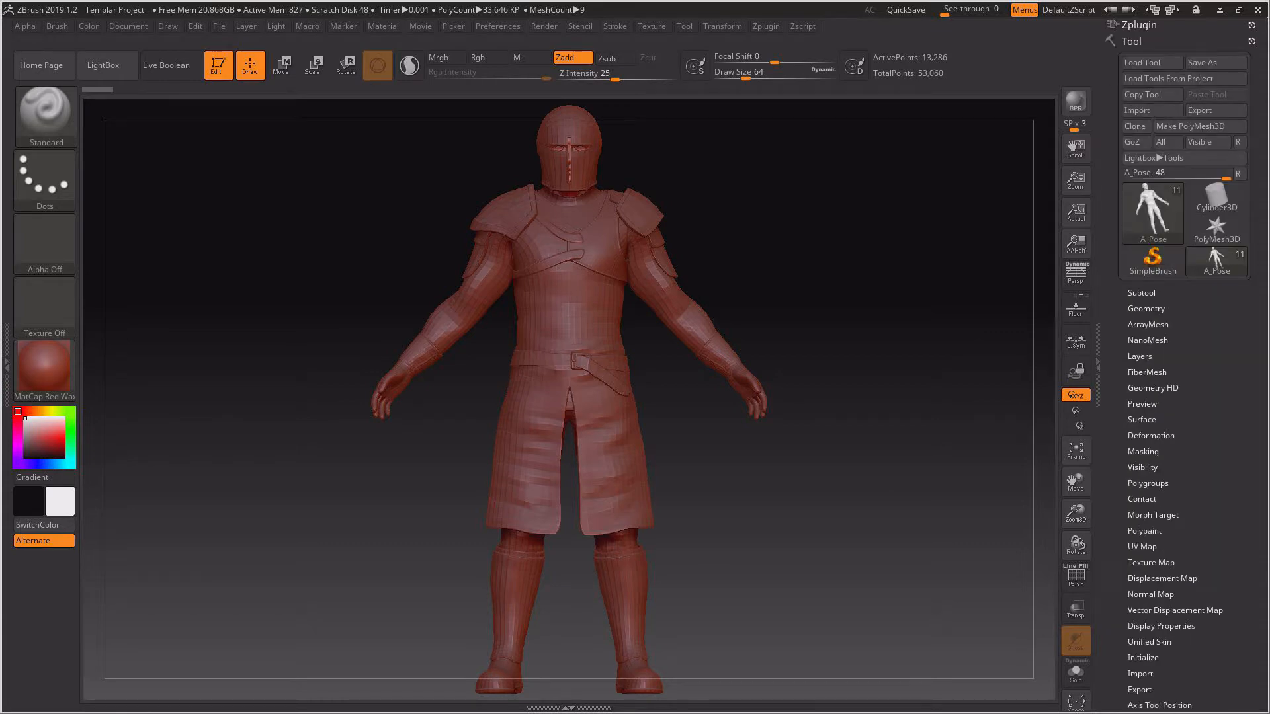
left_click(1142, 292)
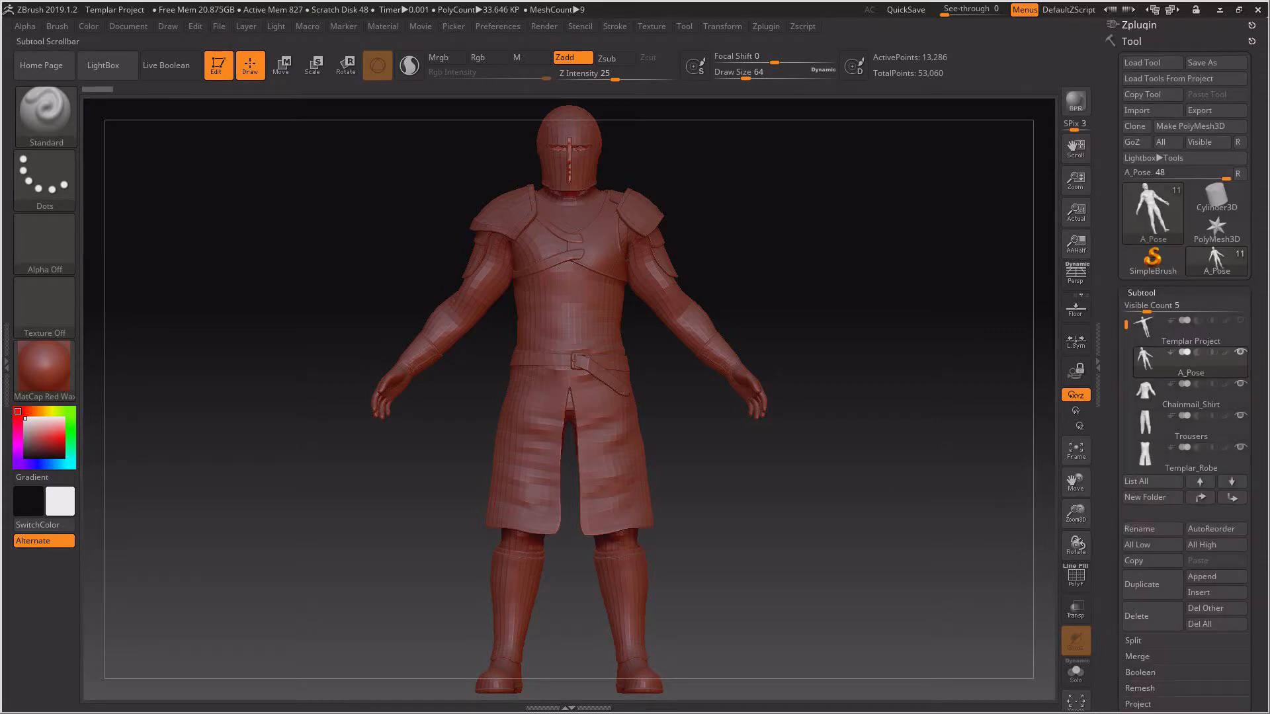
left_click_drag(1126, 348, 1125, 320)
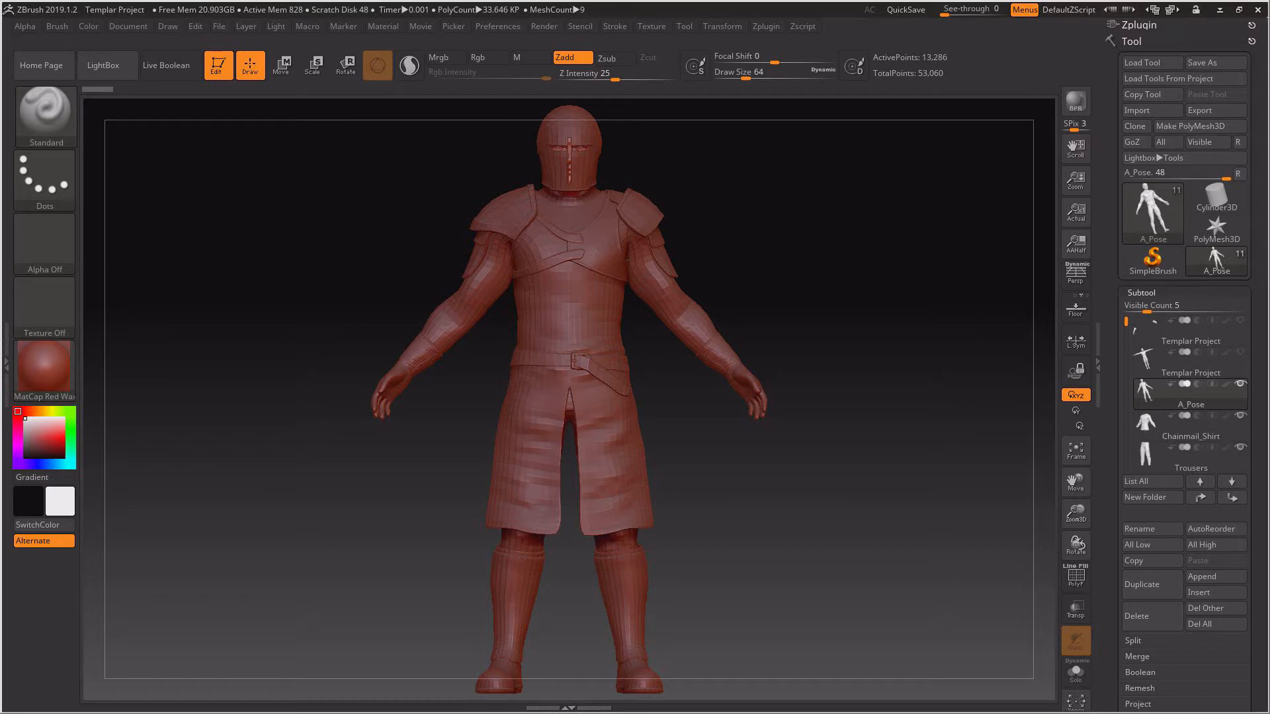
- Set the file version in the FBX ExportImport plugin to FBX 2019
left_click(1138, 25)
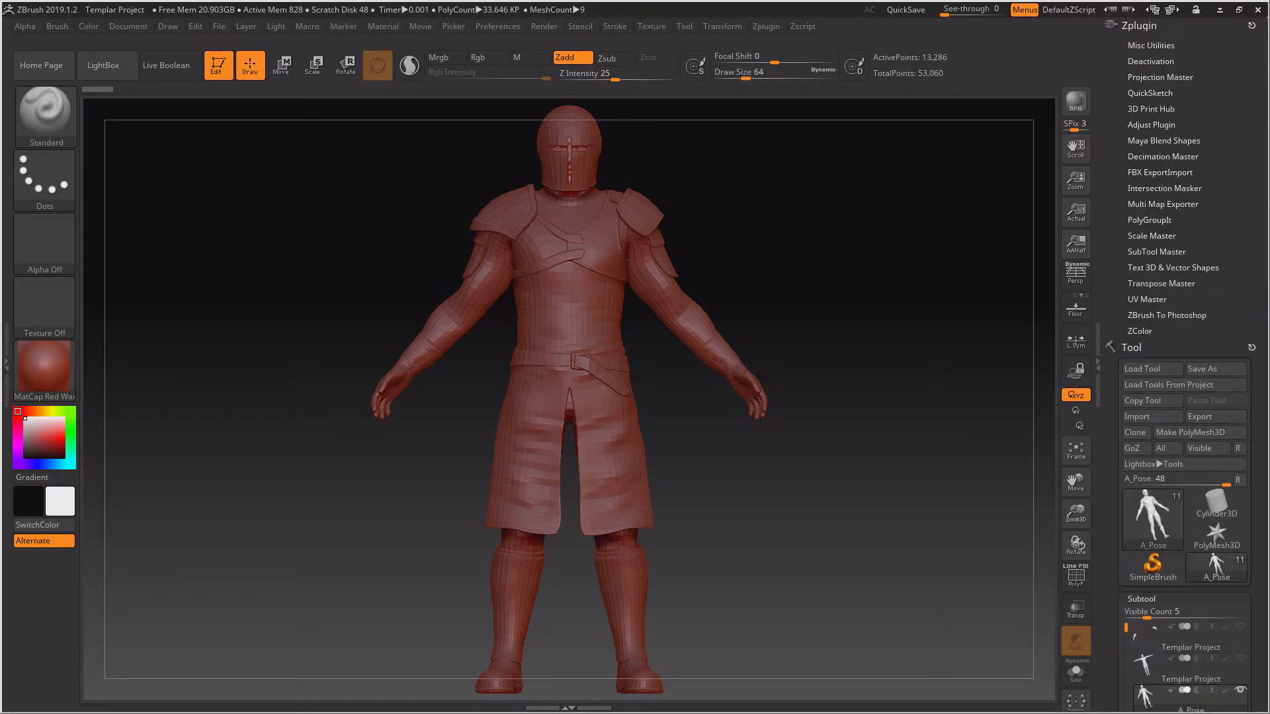
left_click(1159, 173)
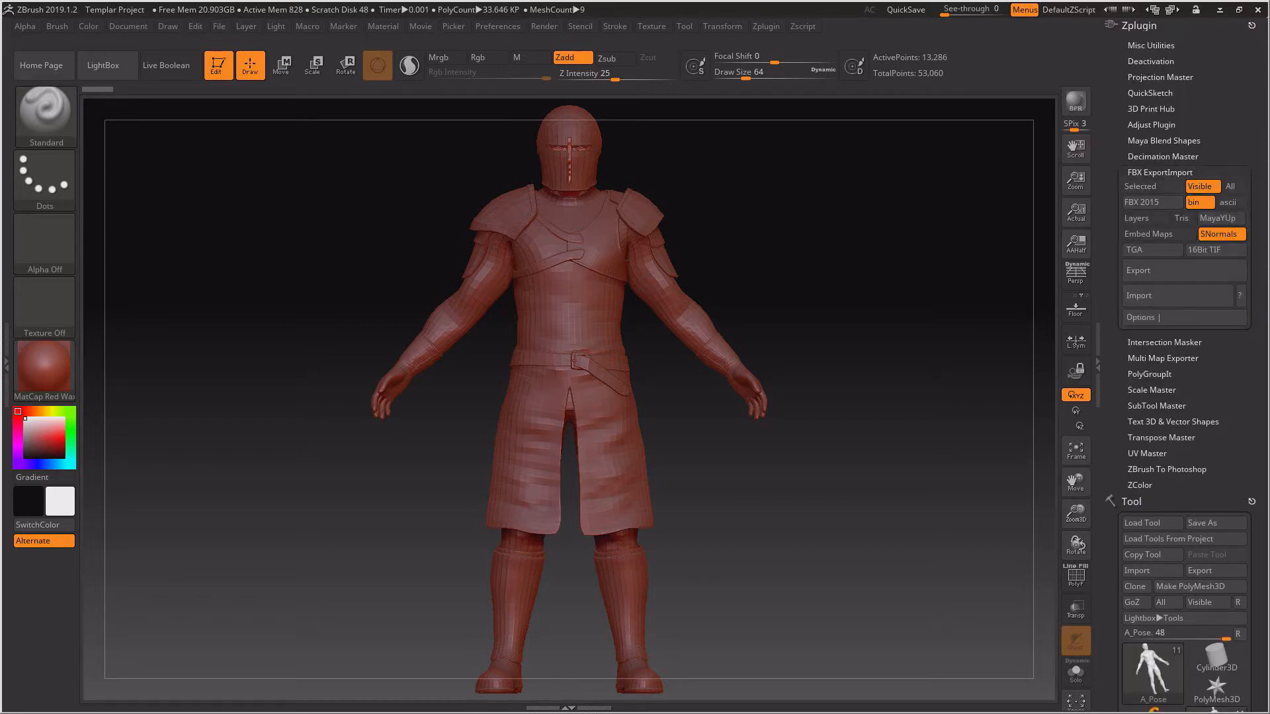
left_click(1152, 203)
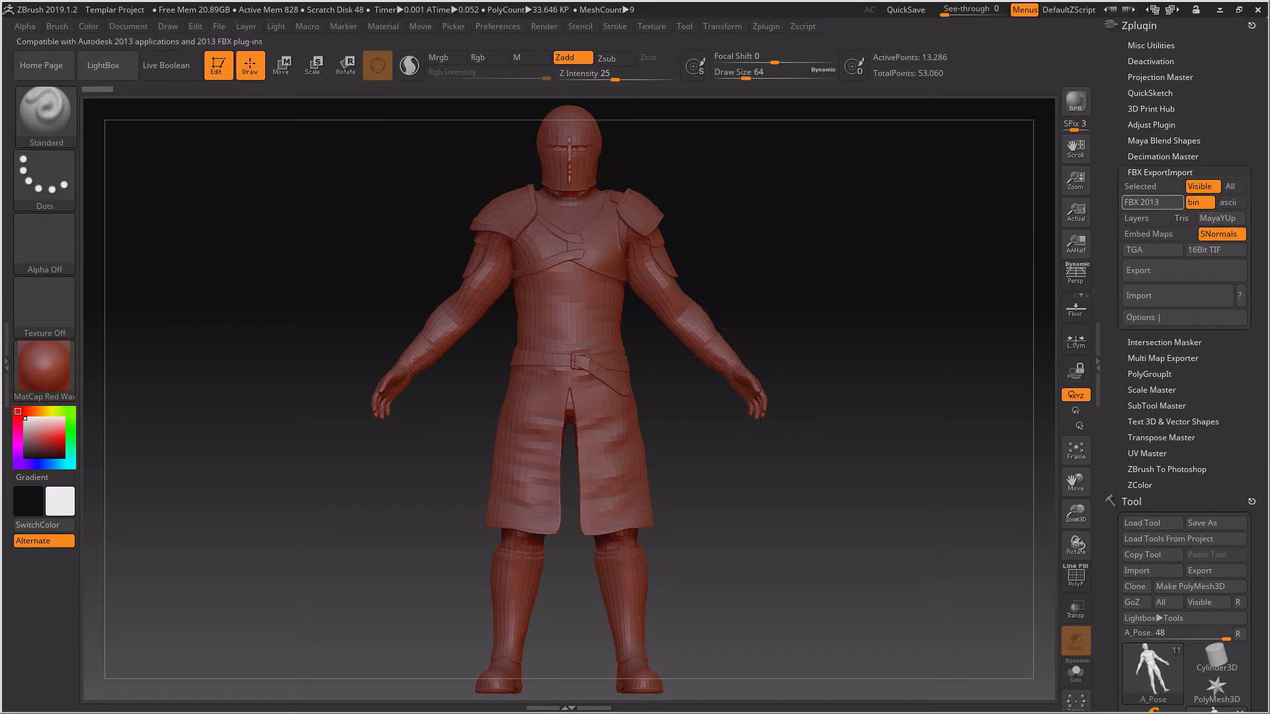
left_click(1152, 203)
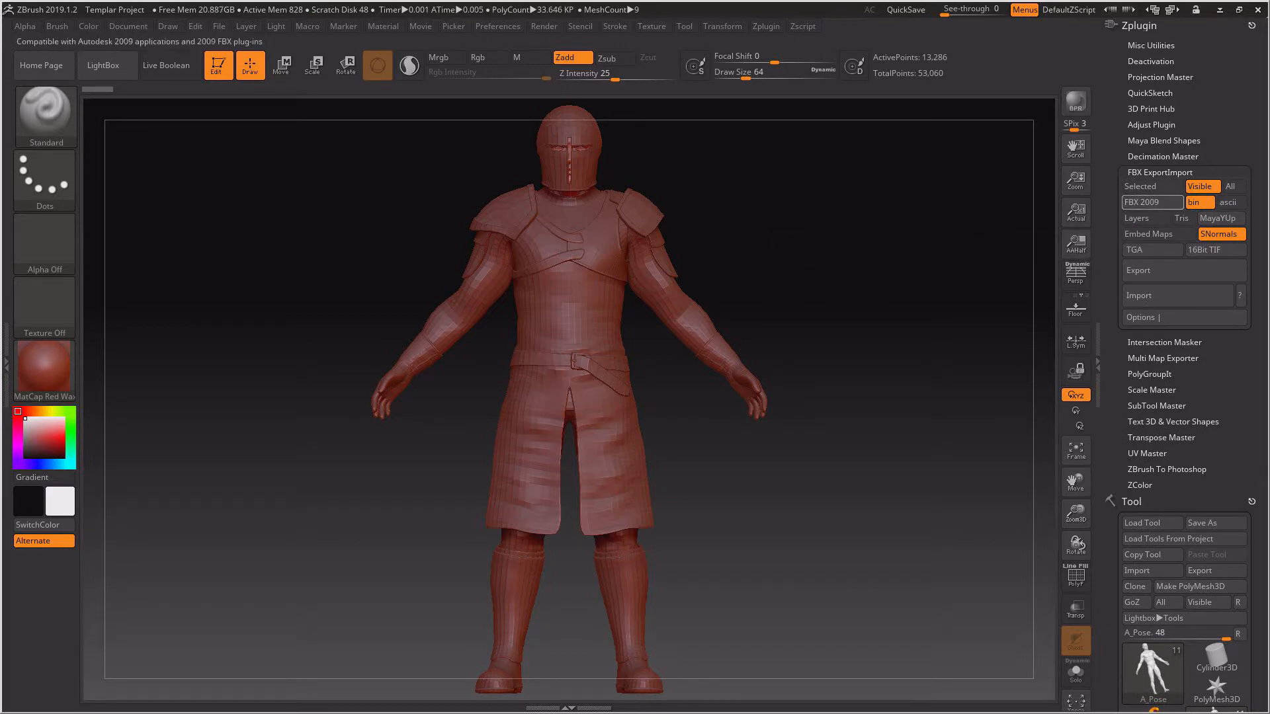
left_click(1152, 202)
left_click(1152, 202)
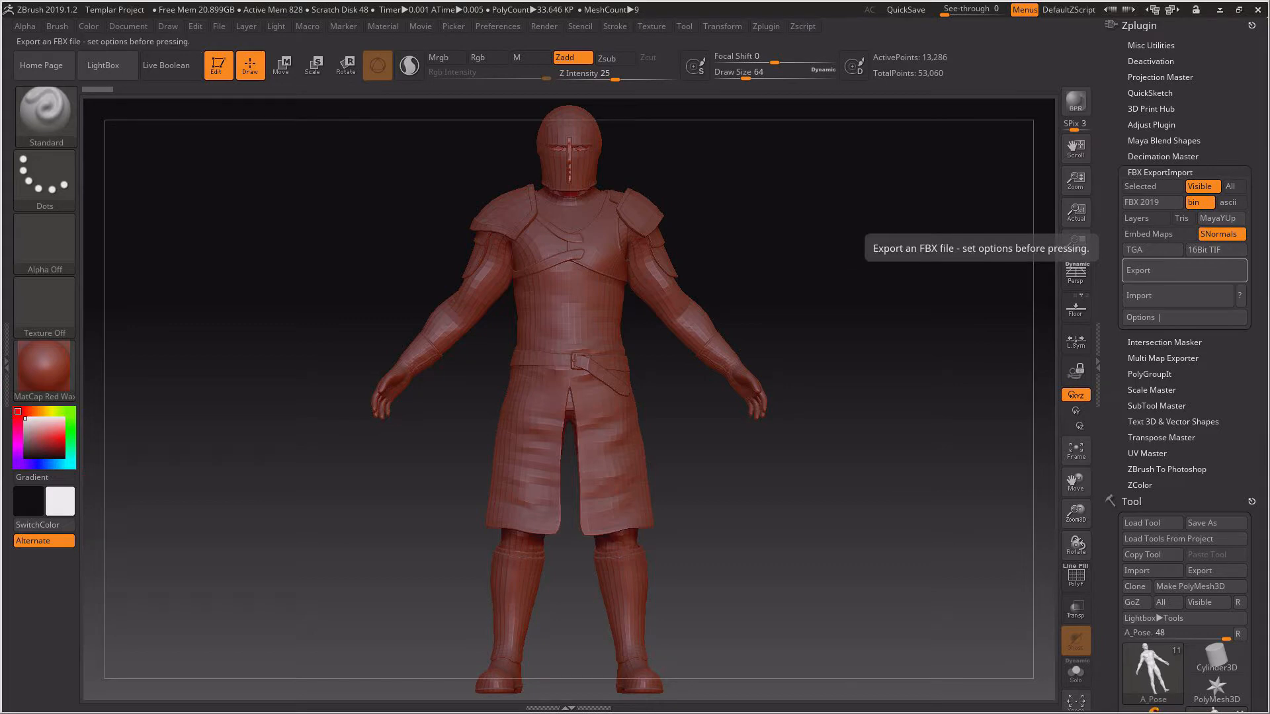
- Export the visible subtools as Templar.fbx into the Templar folder's 0 - FBX subfolder, replacing the existing file
left_click(1138, 270)
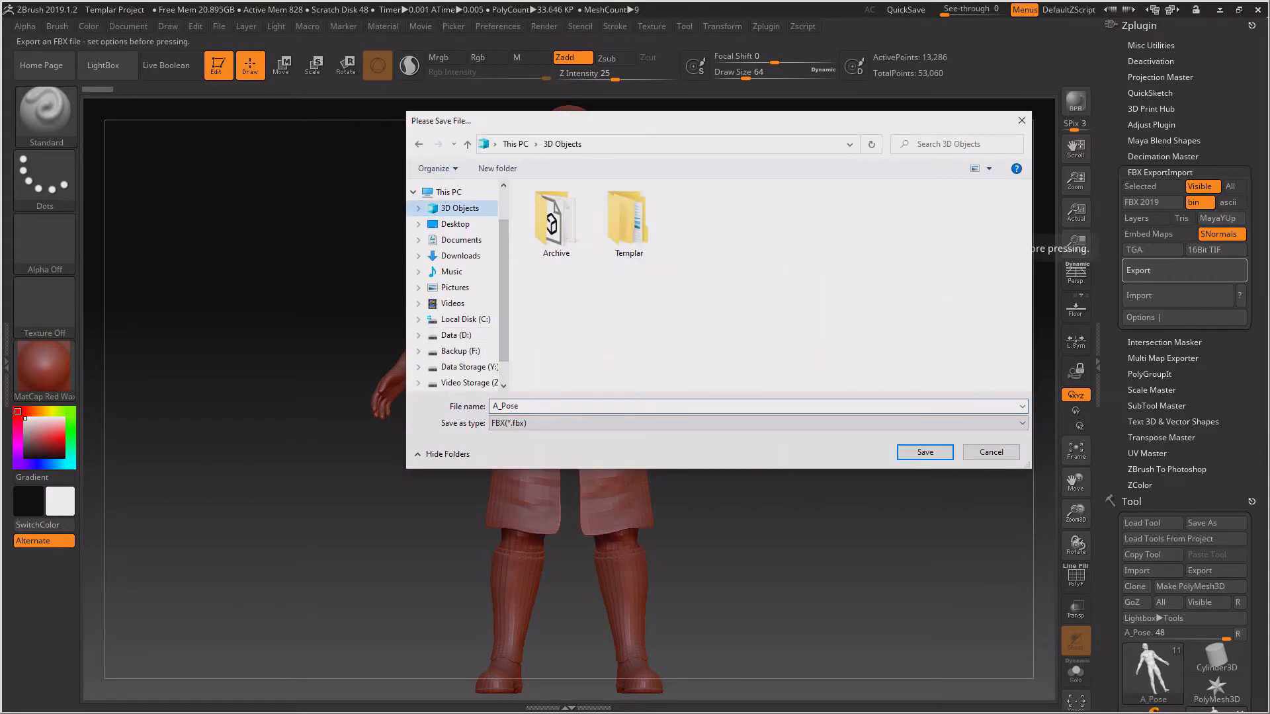
double_click(628, 221)
double_click(556, 221)
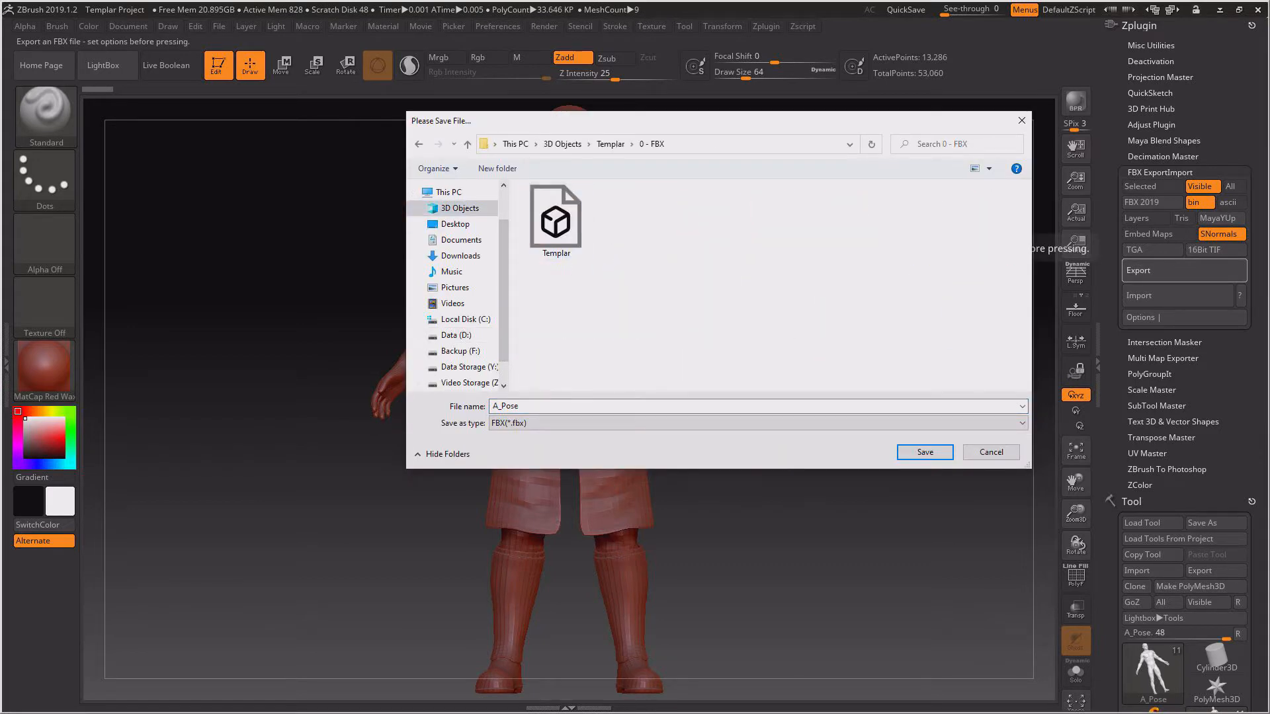
left_click(419, 144)
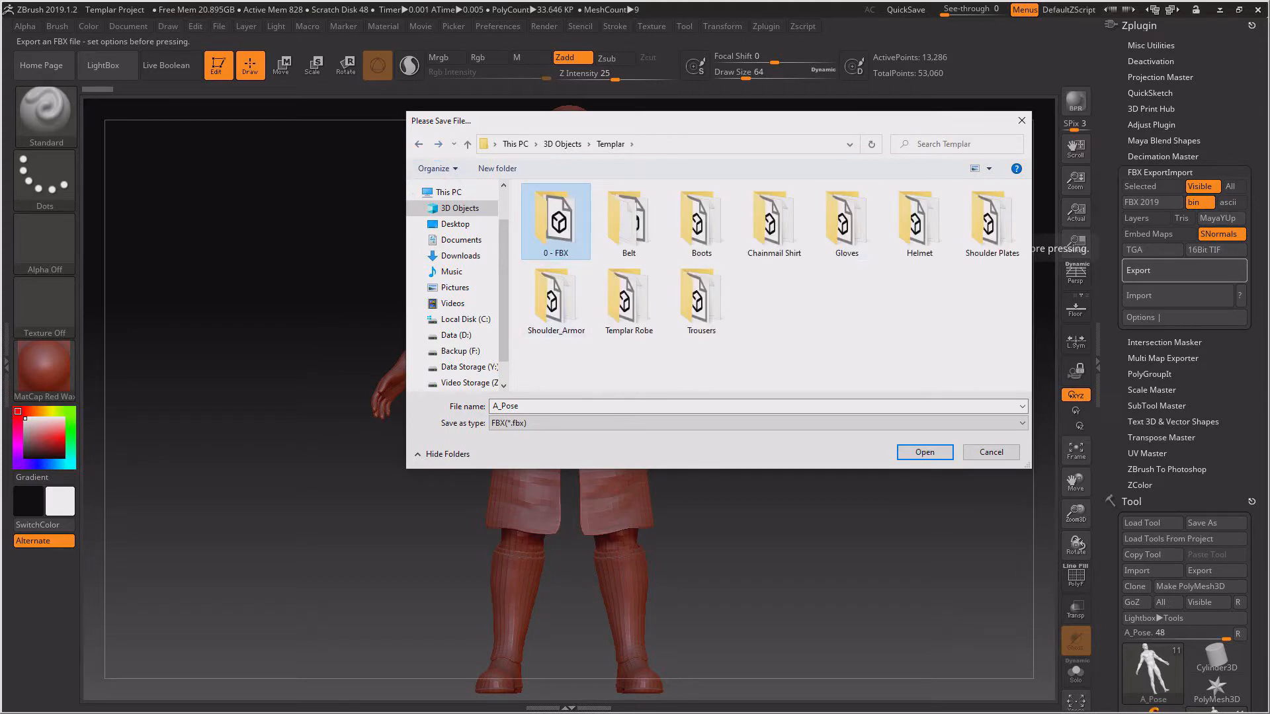
double_click(556, 221)
double_click(556, 221)
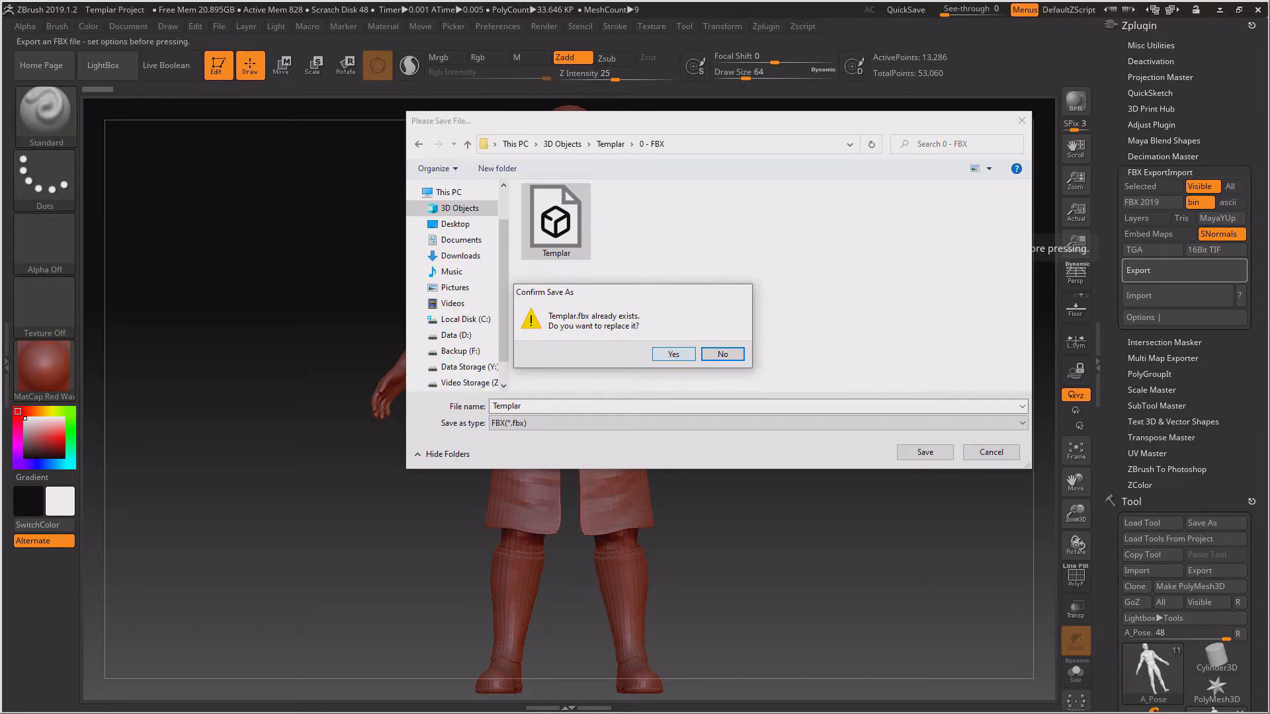
left_click(673, 354)
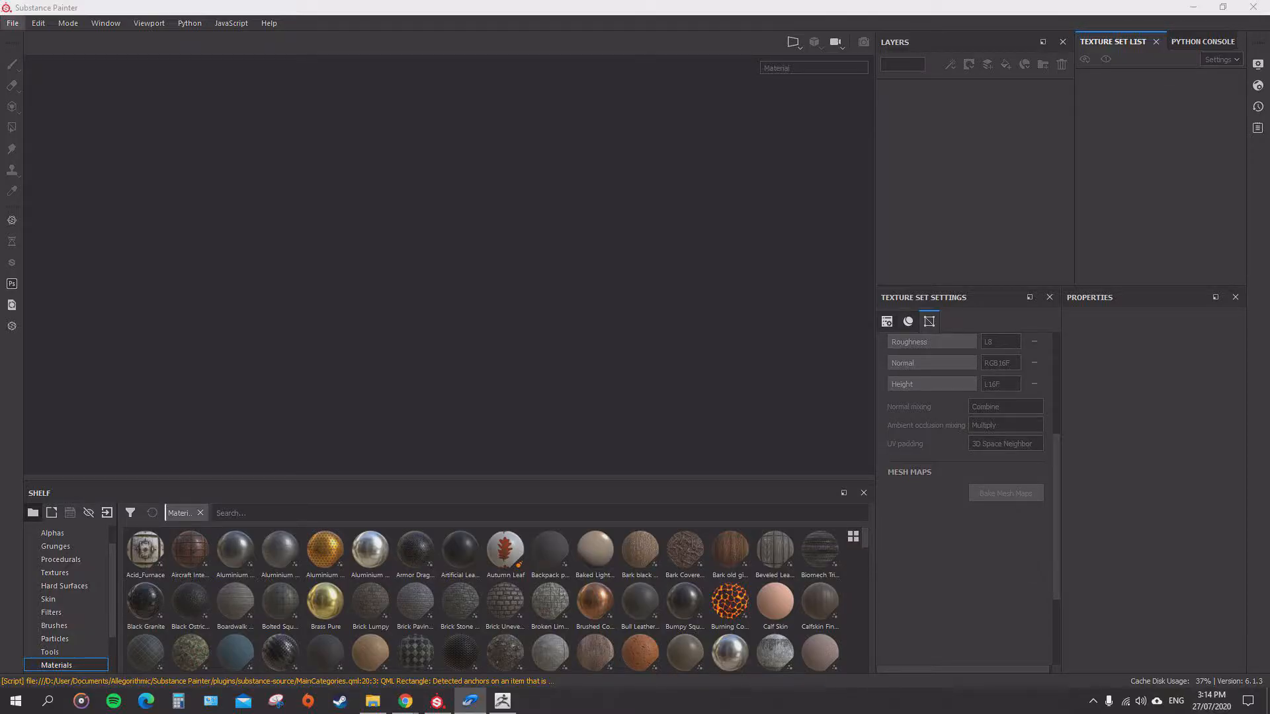
- In Substance Painter, create a new project from the Templar.fbx mesh in the 0 - FBX folder
left_click(12, 24)
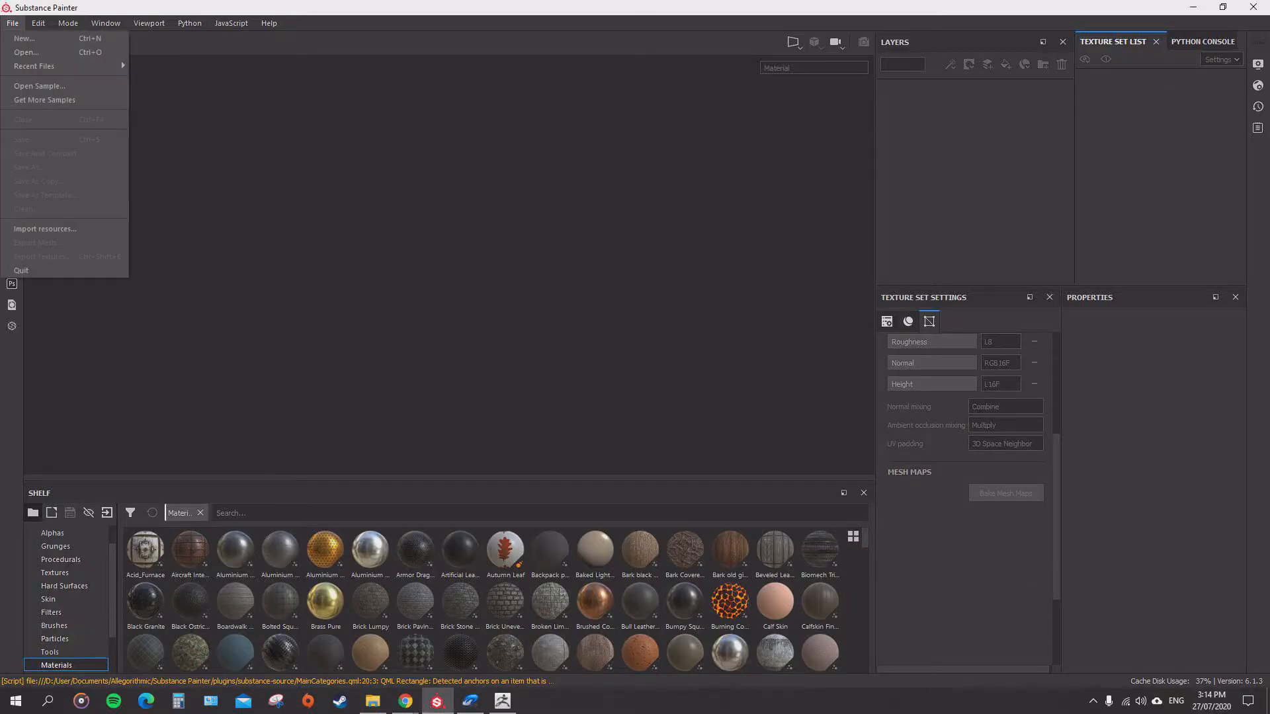
left_click(25, 38)
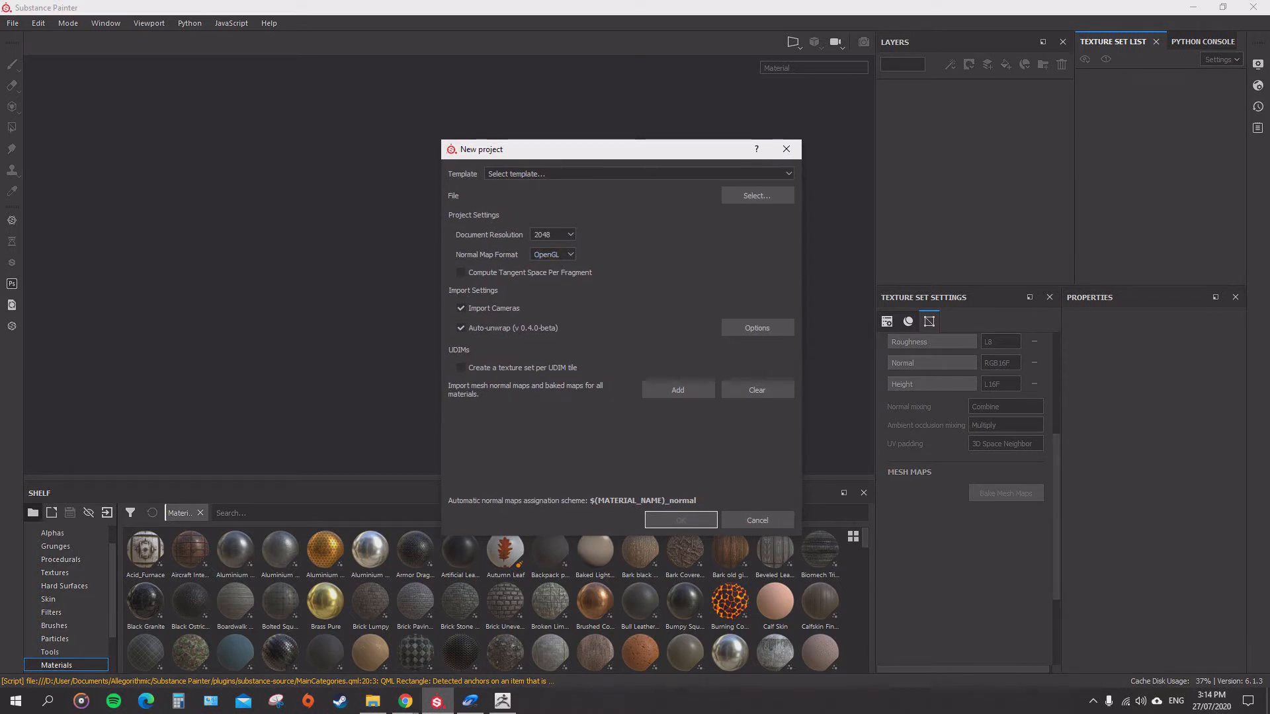
left_click(756, 195)
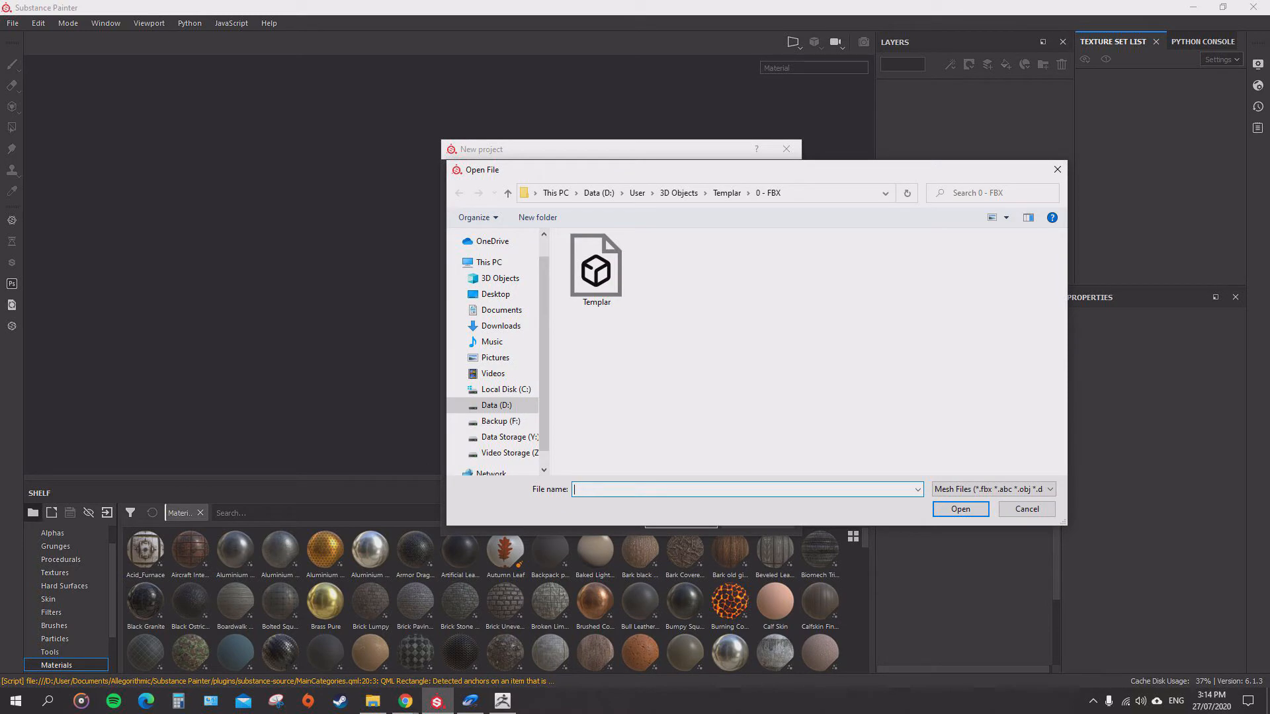
double_click(595, 271)
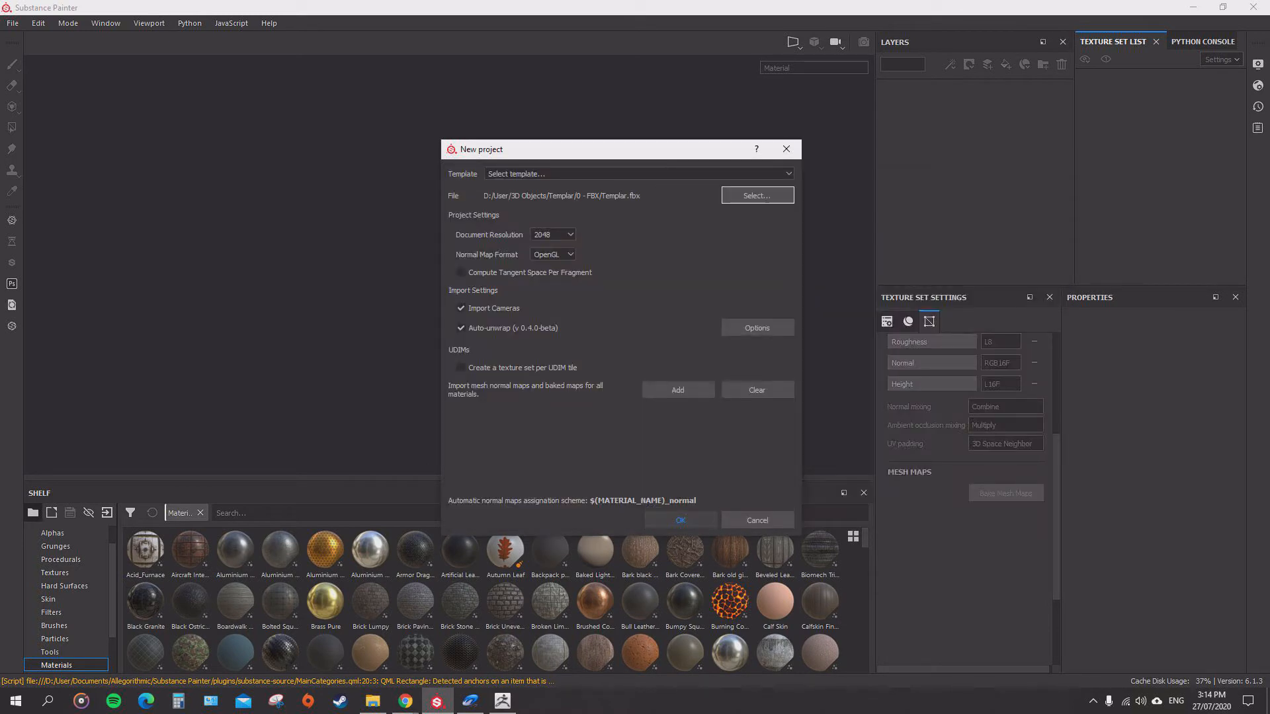
left_click(680, 520)
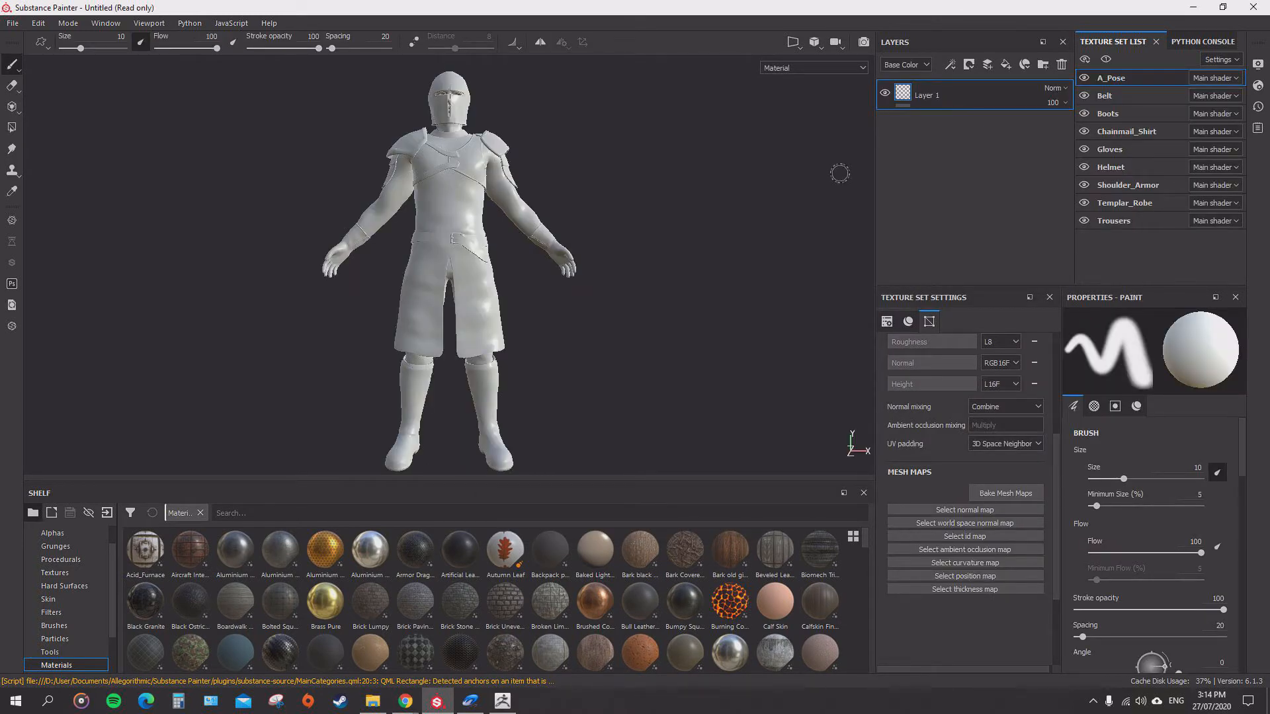
- Configure the A_Pose mesh map bake to exclude the Normal and ID maps and use an output size of 2048
mouse_move(744, 332)
left_mouse_down("alt")
mouse_move(637, 332)
mouse_move(691, 328)
mouse_move(682, 299)
mouse_move(694, 368)
mouse_move(671, 338)
mouse_move(699, 363)
left_mouse_up("alt")
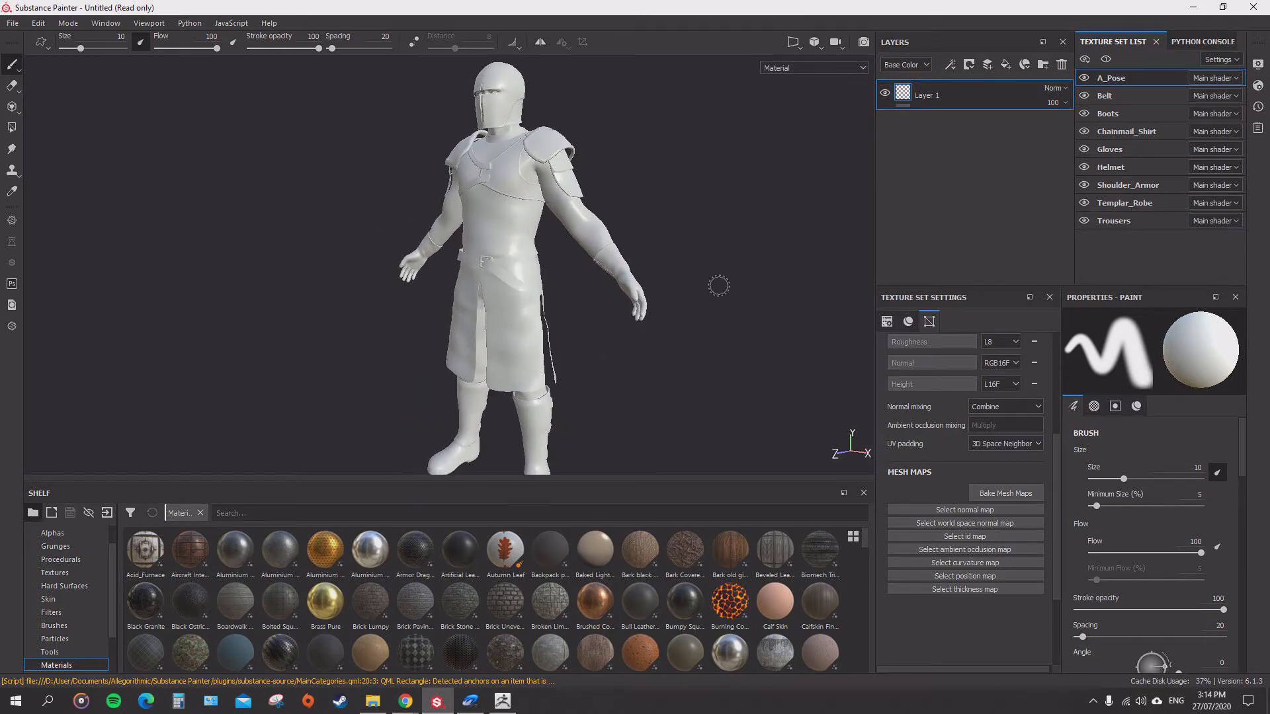
left_click(1005, 493)
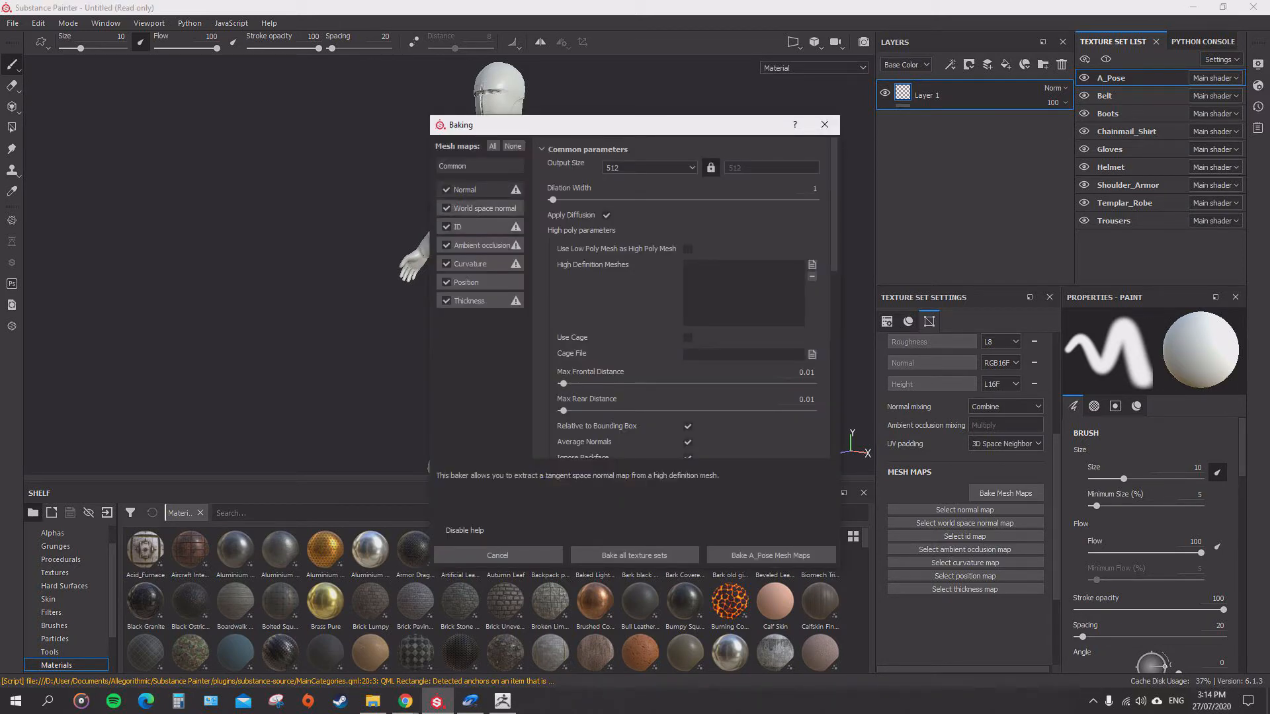
left_click(447, 189)
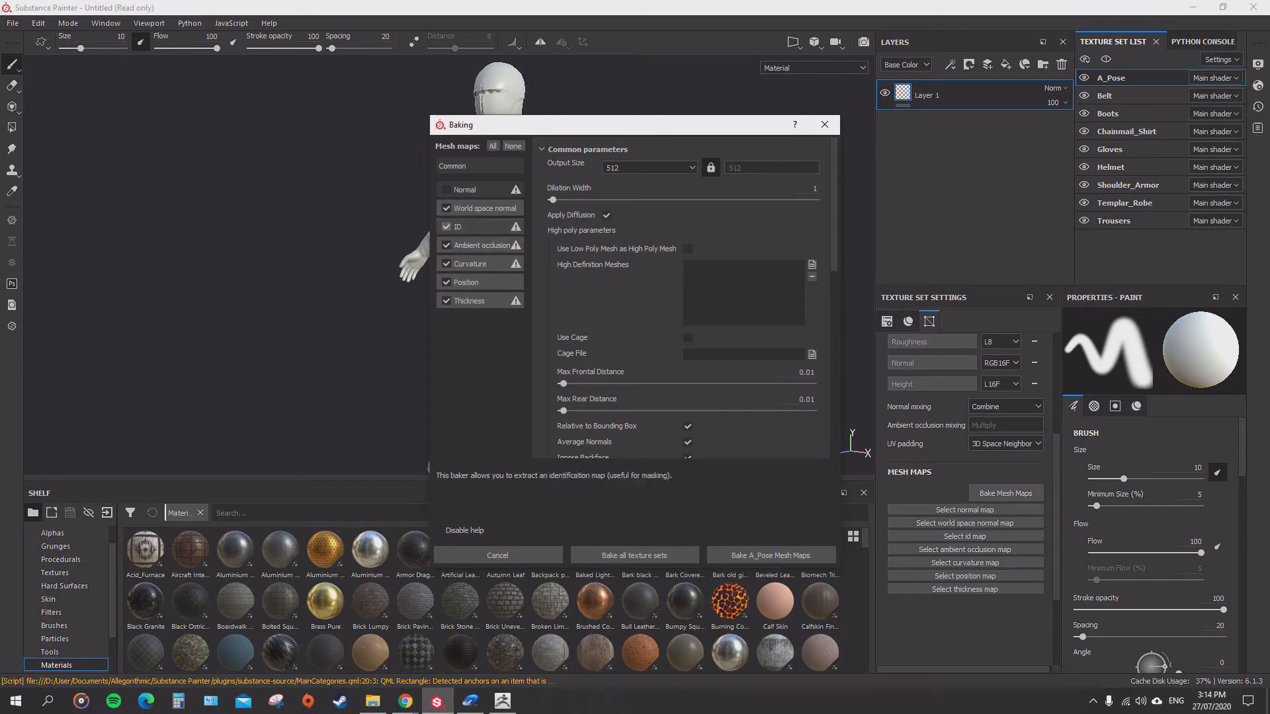
left_click(446, 226)
left_click(650, 168)
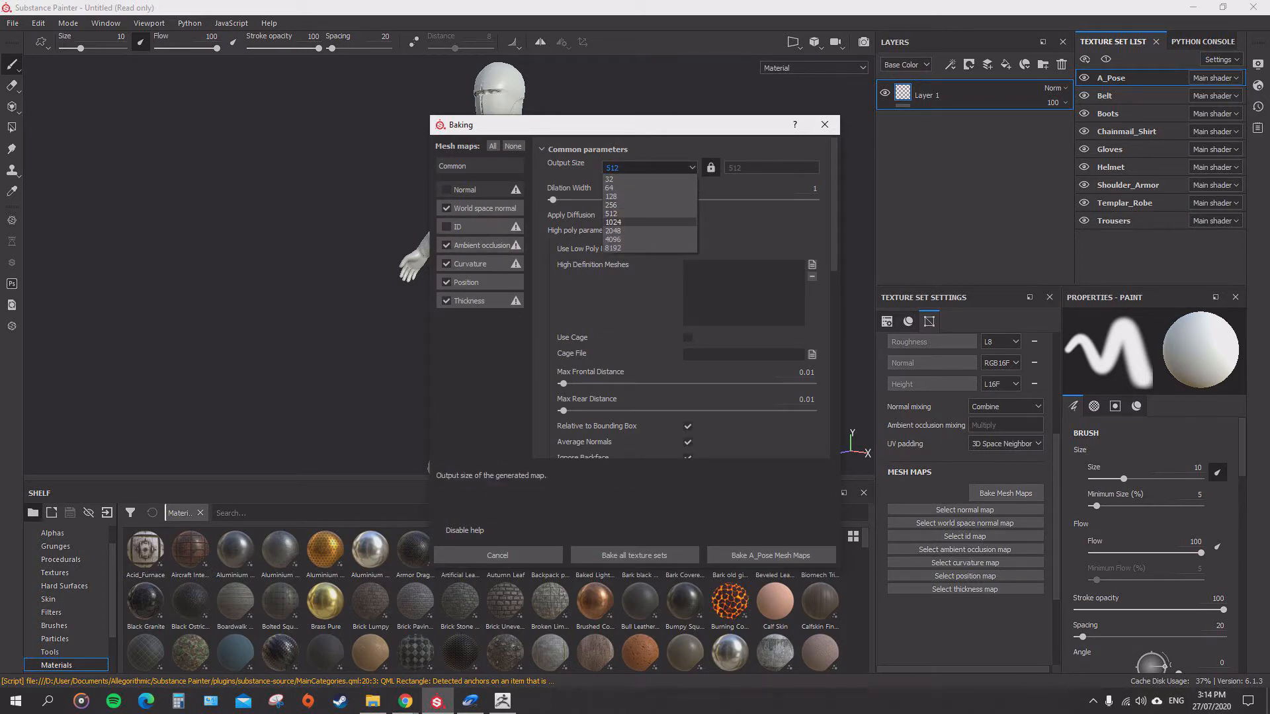
left_click(645, 231)
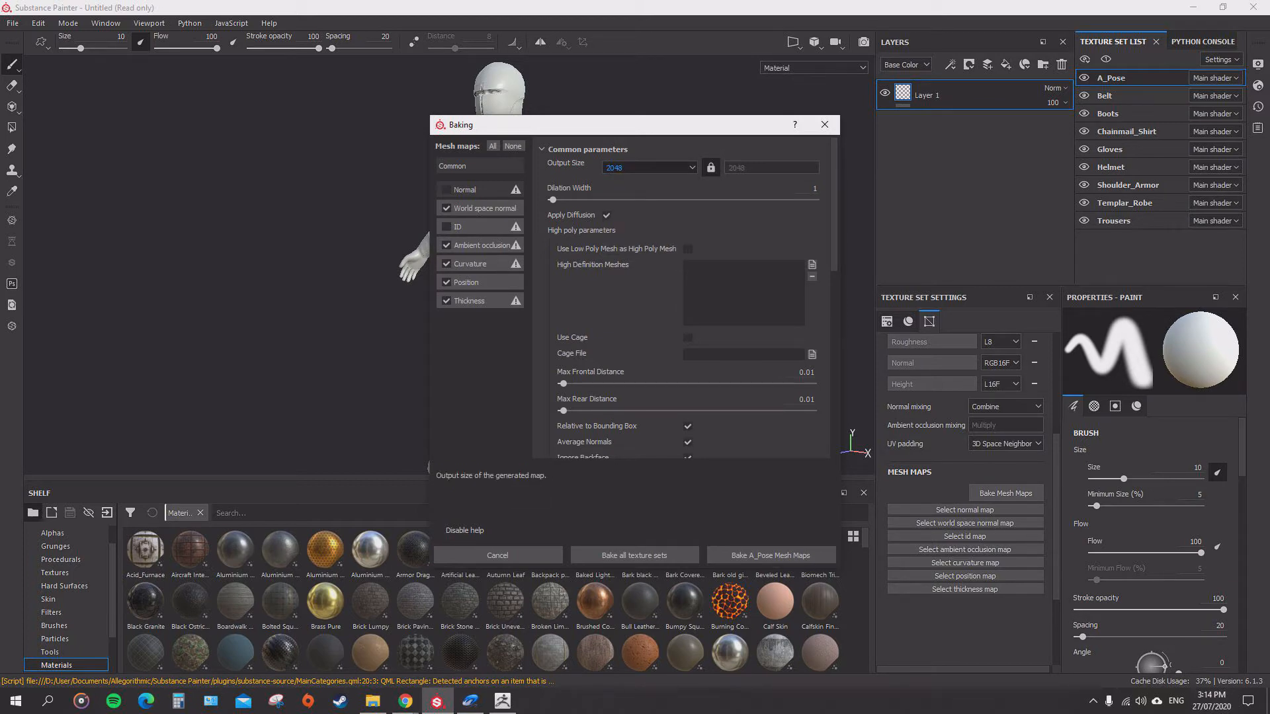
- Set the ambient occlusion baker's Ignore Backface to Always and Self Occlusion to Only Same Mesh Name
left_click(482, 246)
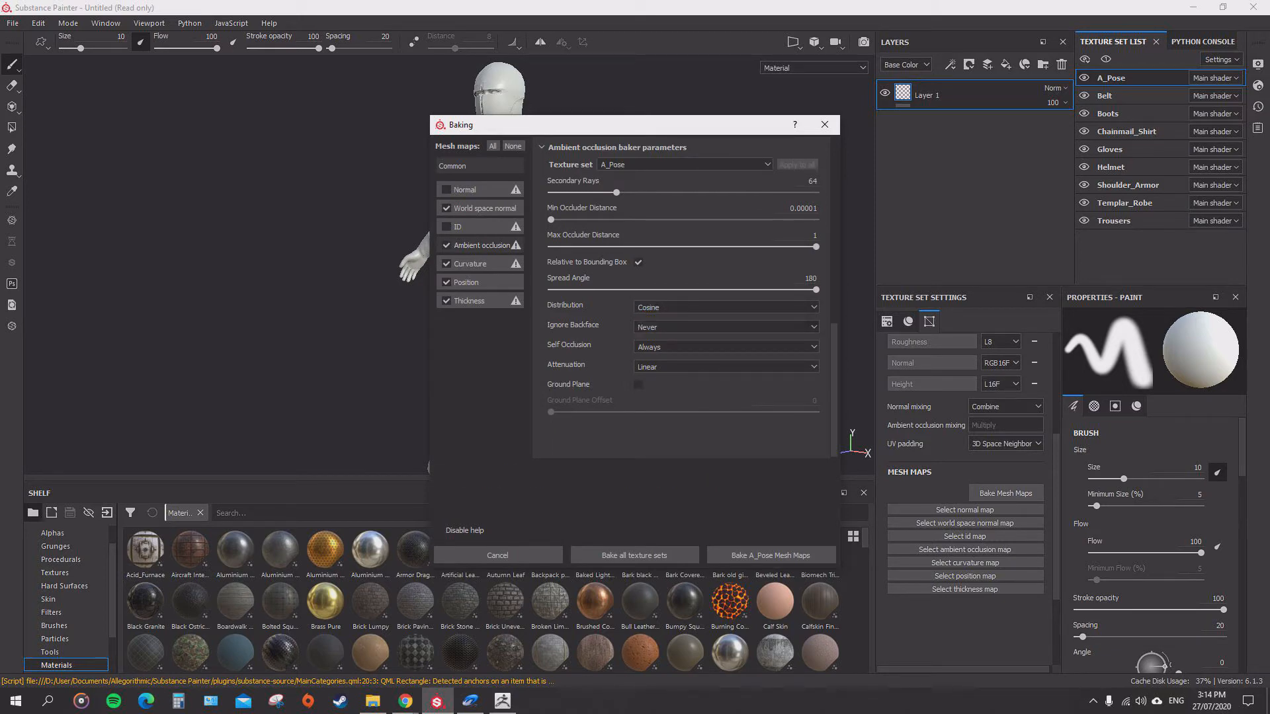
left_click_drag(631, 126, 607, 104)
left_click(701, 304)
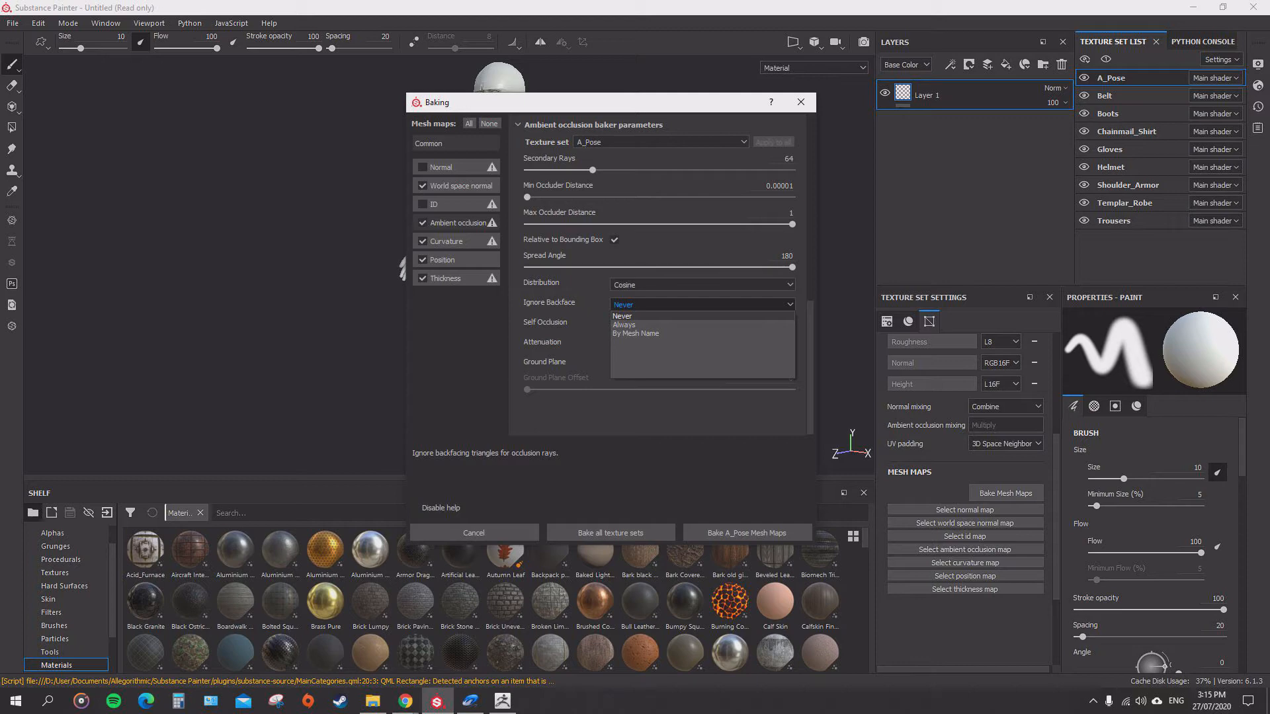
left_click(623, 324)
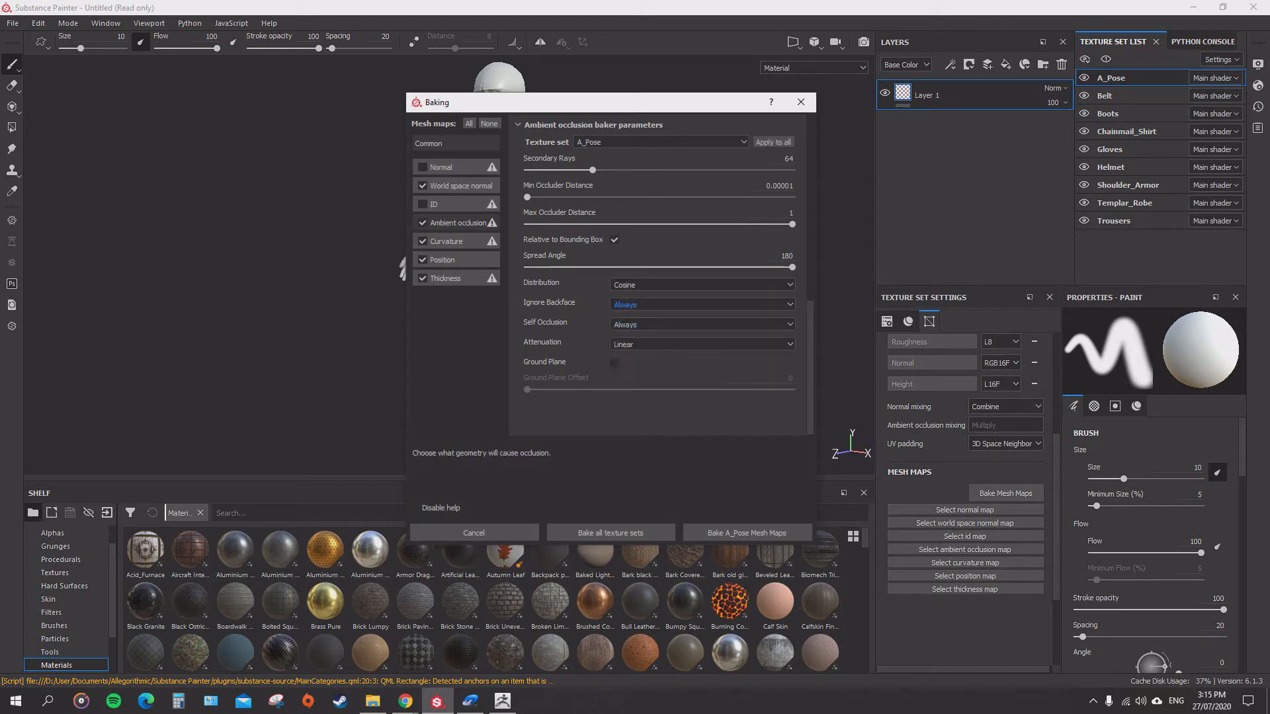
left_click(701, 324)
left_click(661, 344)
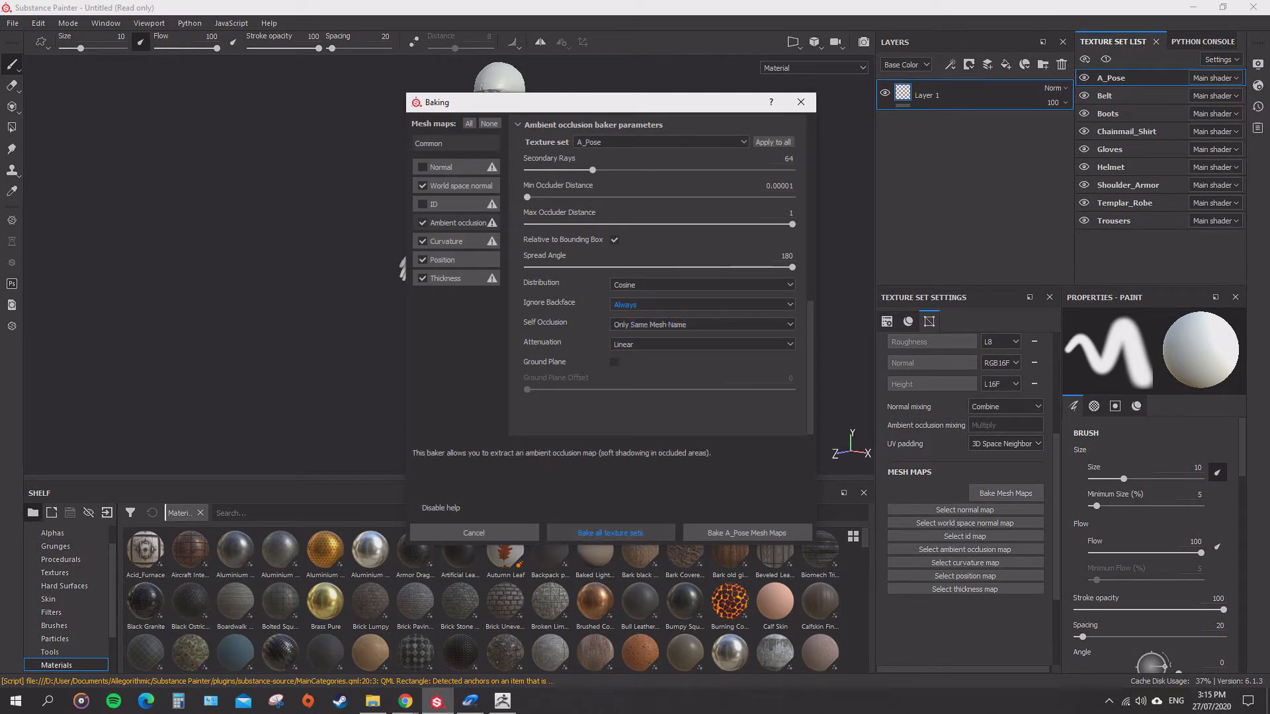
- Bake the mesh maps for the A_Pose texture set only and close the finished bake report
left_click_drag(682, 108, 811, 104)
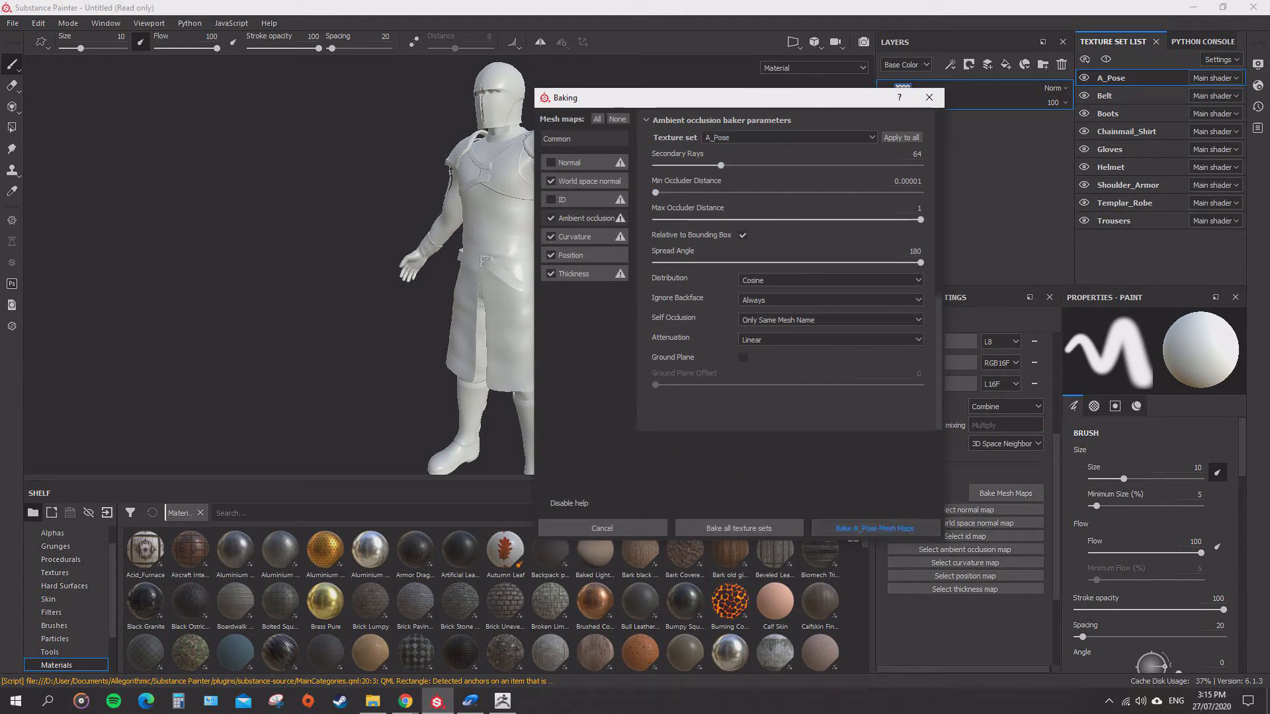
left_click(874, 527)
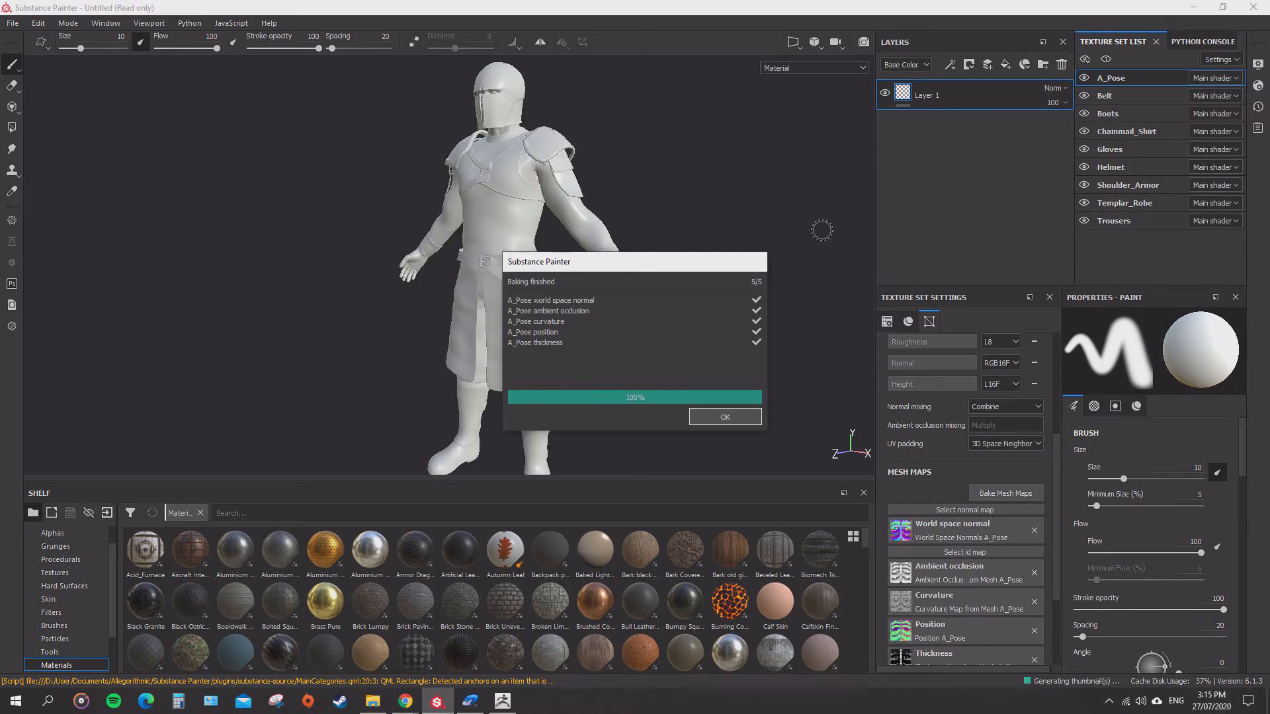
left_click_drag(652, 410, 552, 117, "alt")
left_click_drag(585, 330, 611, 333, "alt")
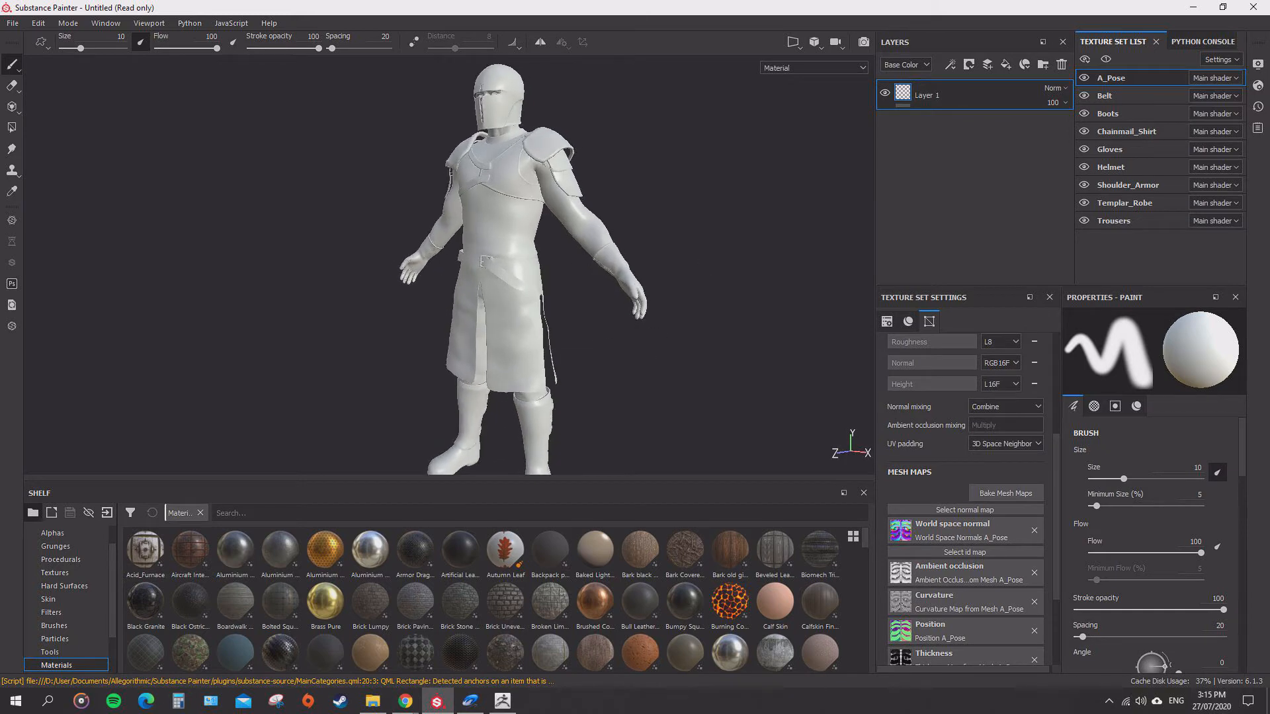
- Bake the Belt texture set's mesh maps with its ambient occlusion settings left at default, and dismiss the bake report
left_click(1104, 96)
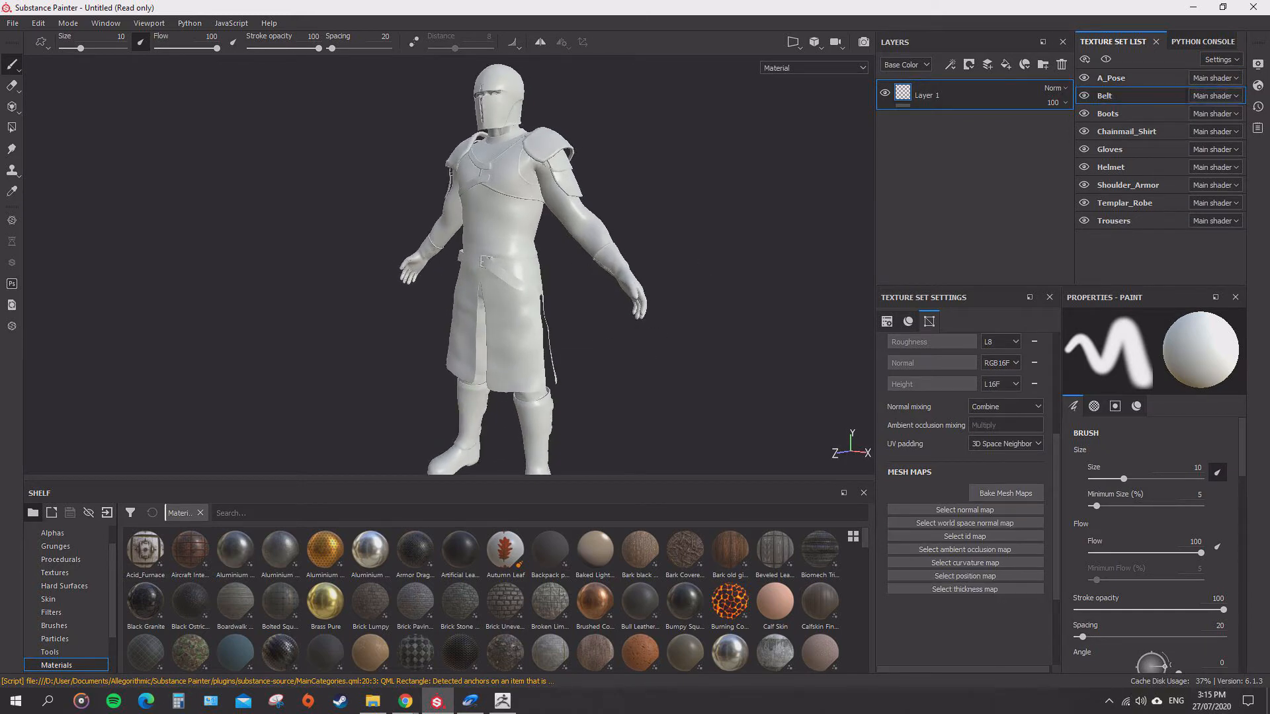
right_click_drag(677, 228, 782, 228, "alt")
left_click_drag(782, 227, 783, 240, "alt")
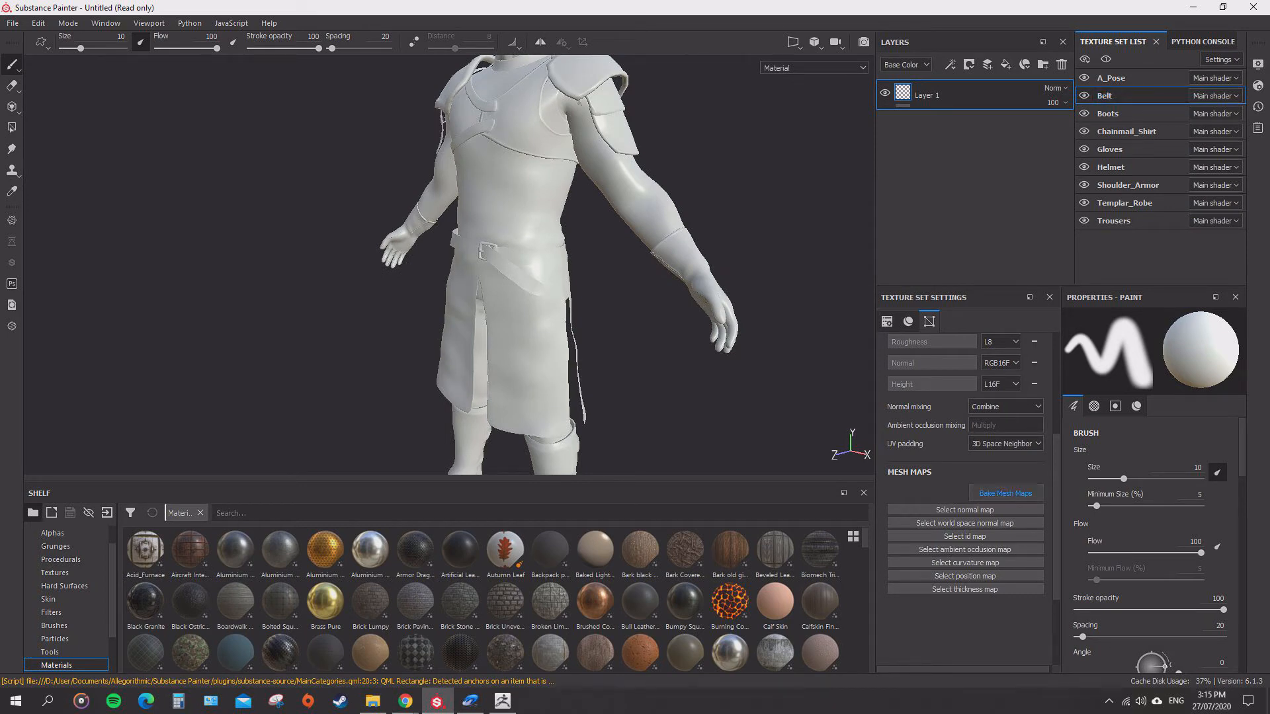
left_click(1005, 493)
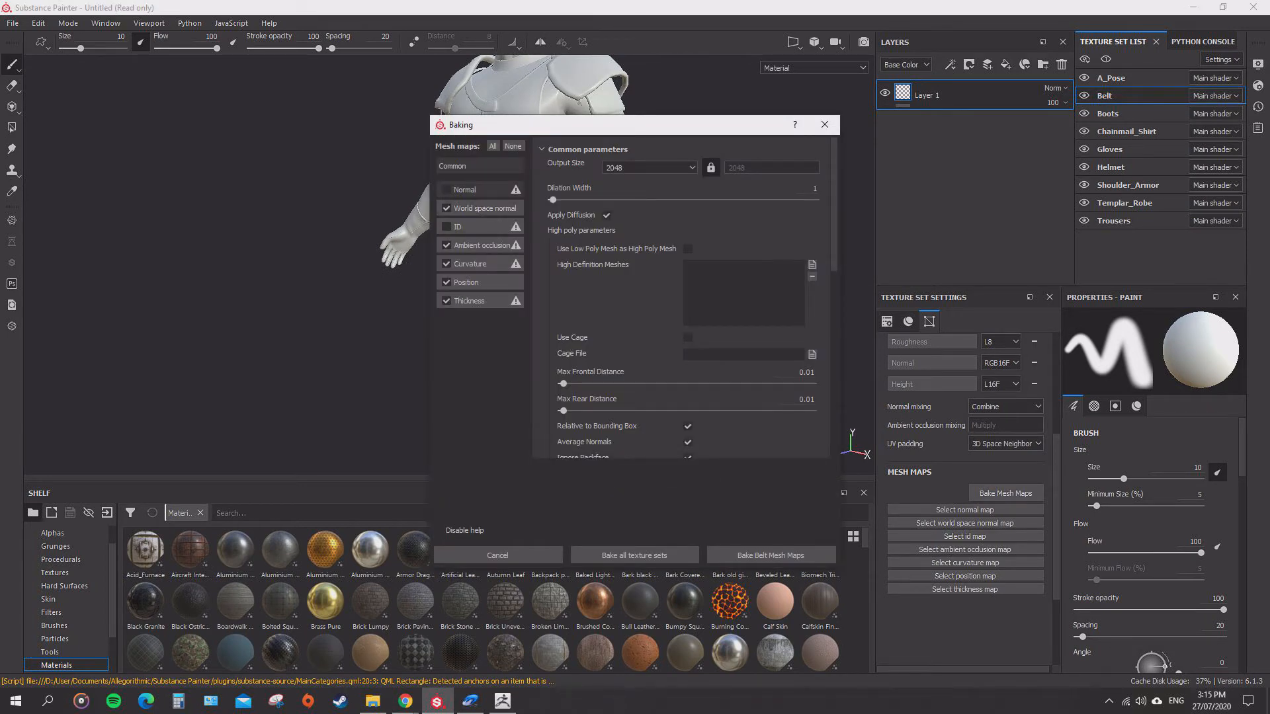
left_click_drag(516, 124, 432, 112)
left_click(397, 233)
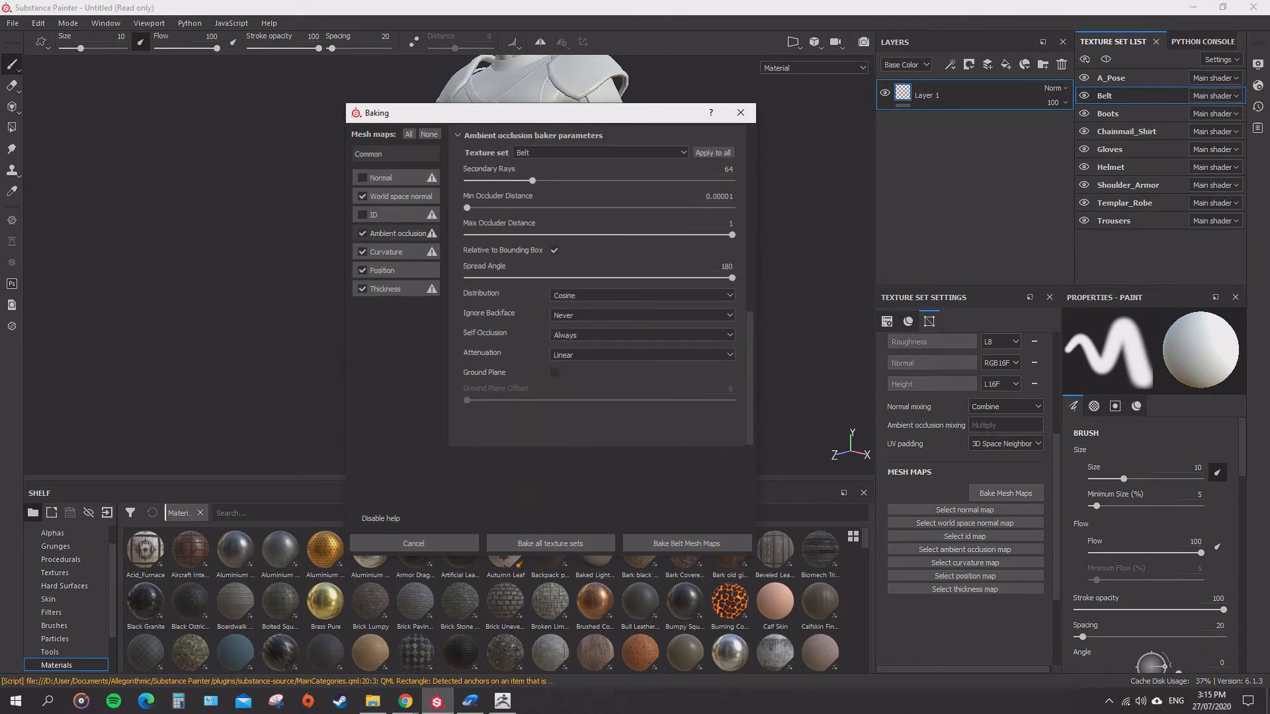
left_click_drag(430, 112, 855, 72)
left_click(1111, 503)
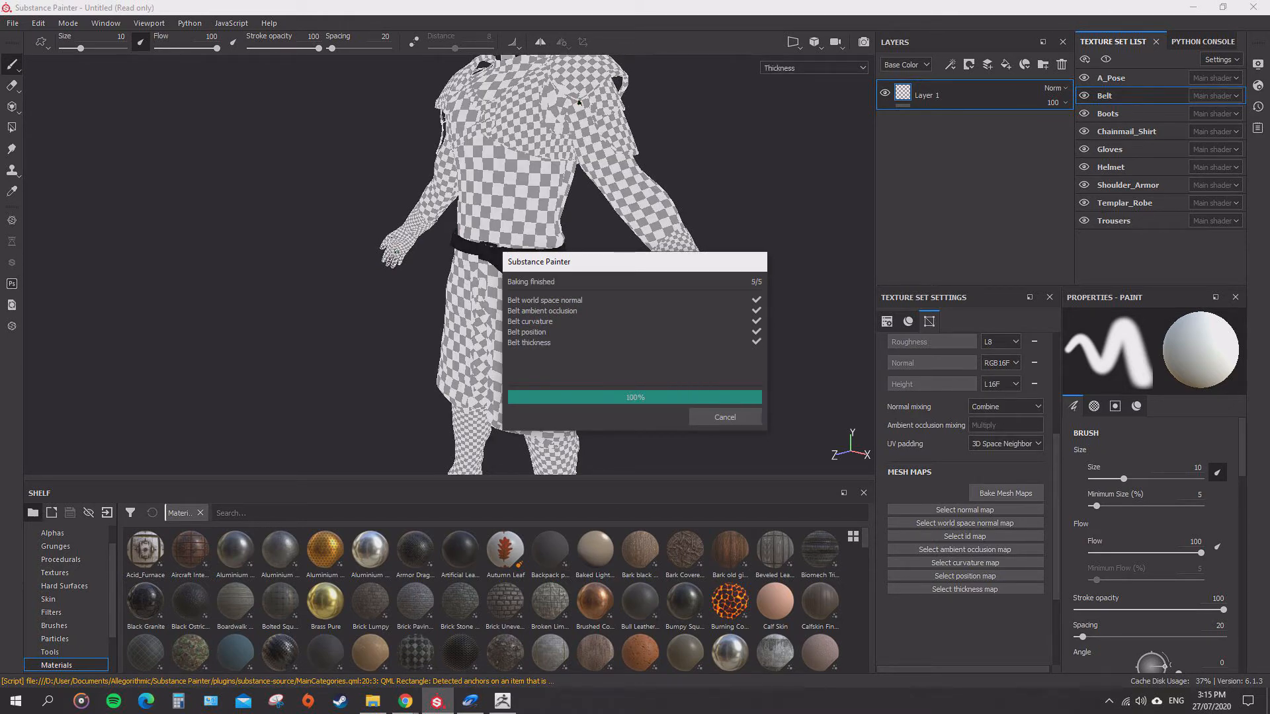
key("Return")
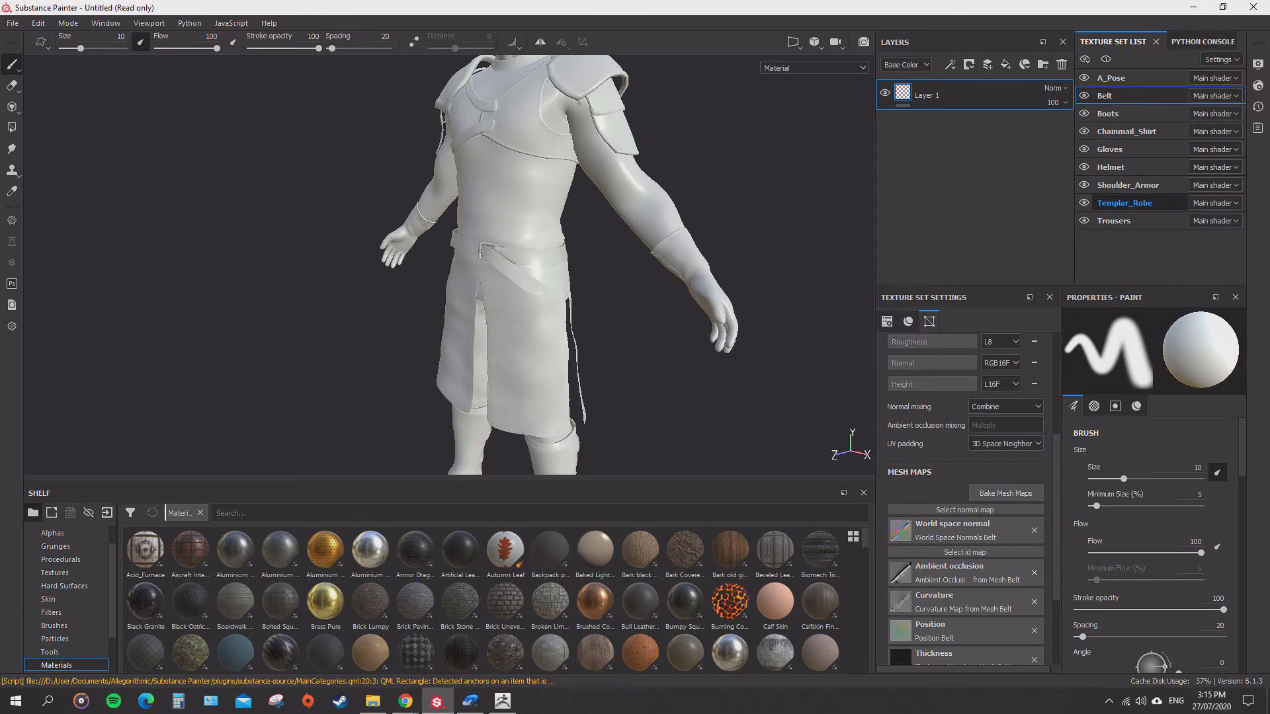
- Bake the Templar_Robe mesh maps with the default ambient occlusion settings and close the bake report
left_click(1124, 203)
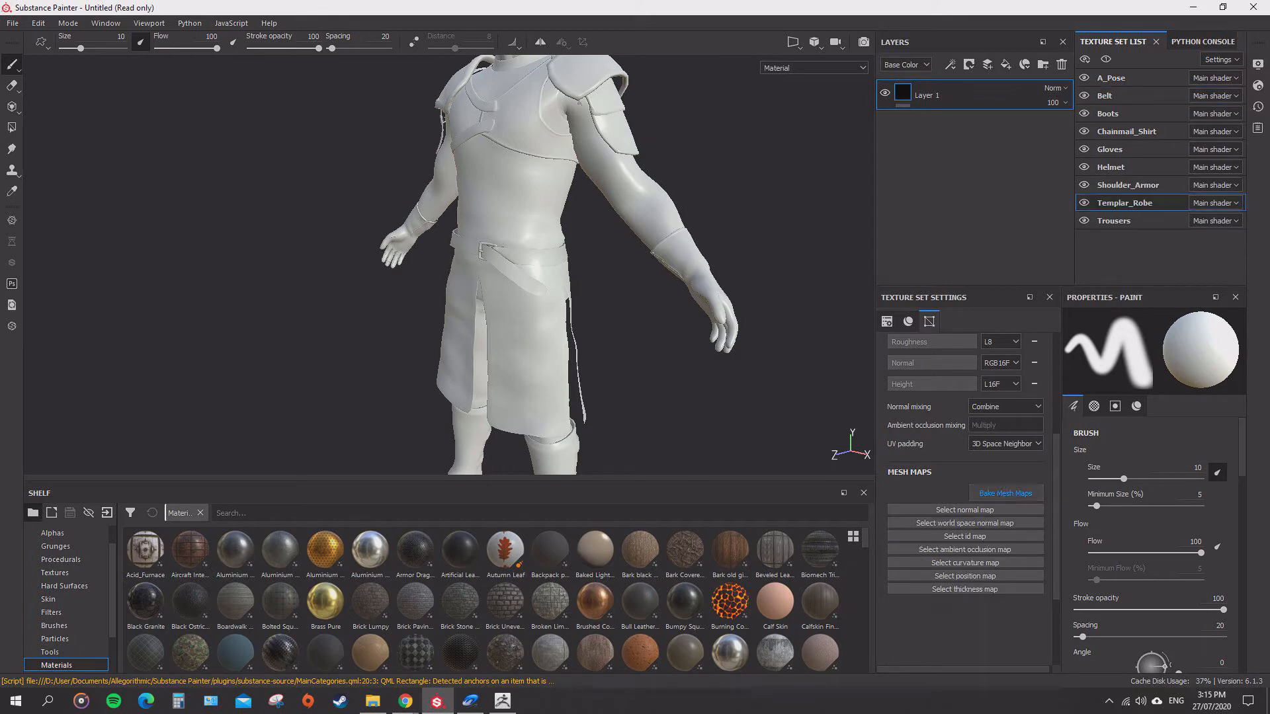
left_click(1005, 492)
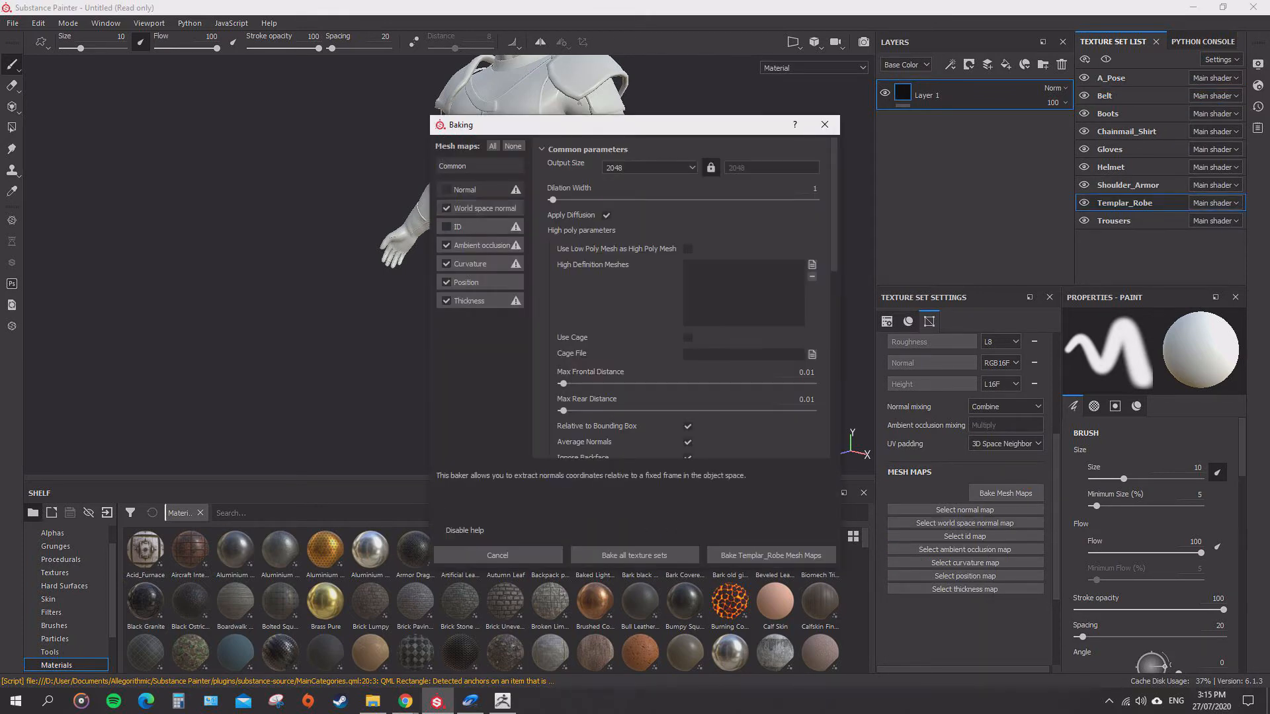
left_click(470, 264)
left_click(482, 245)
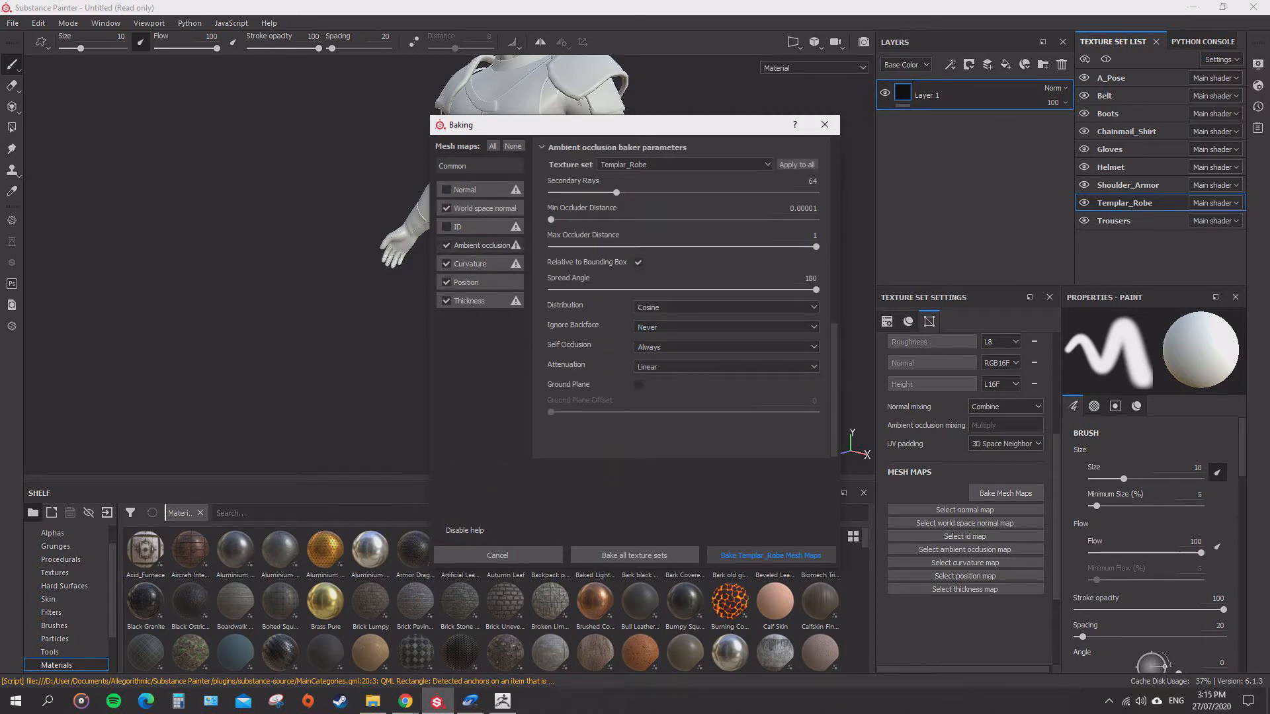
left_click(771, 555)
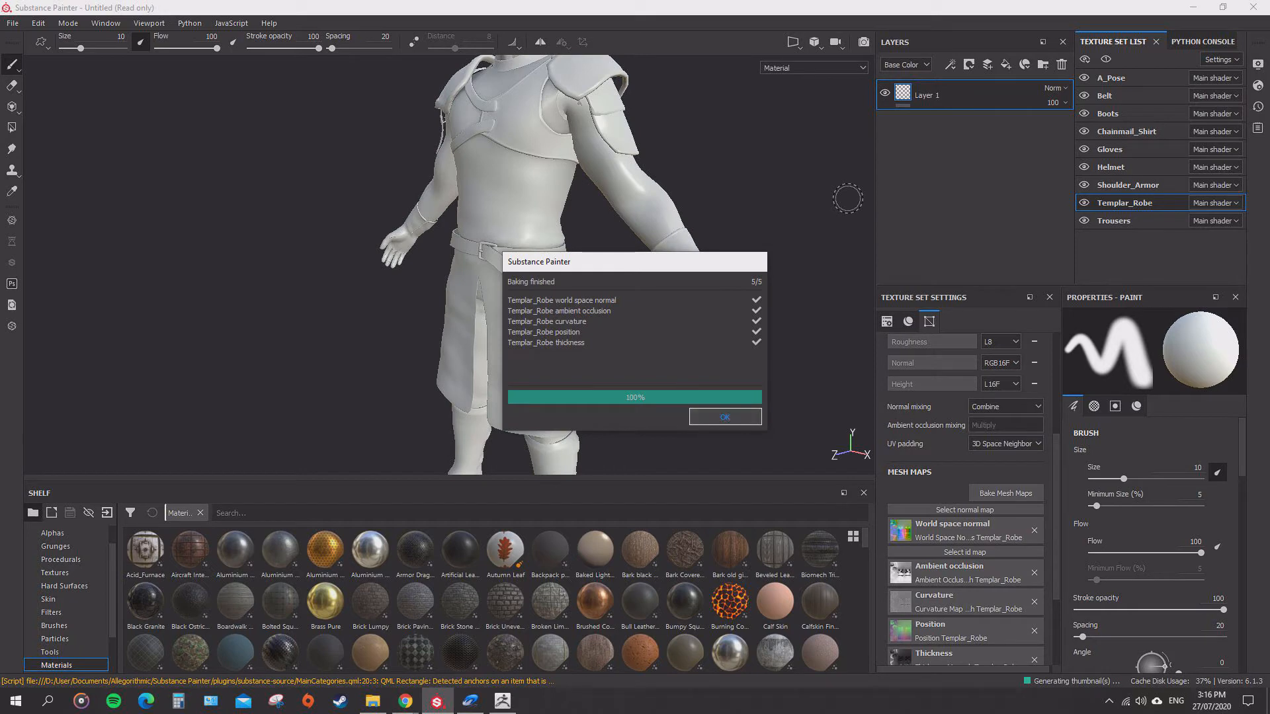
left_click(725, 417)
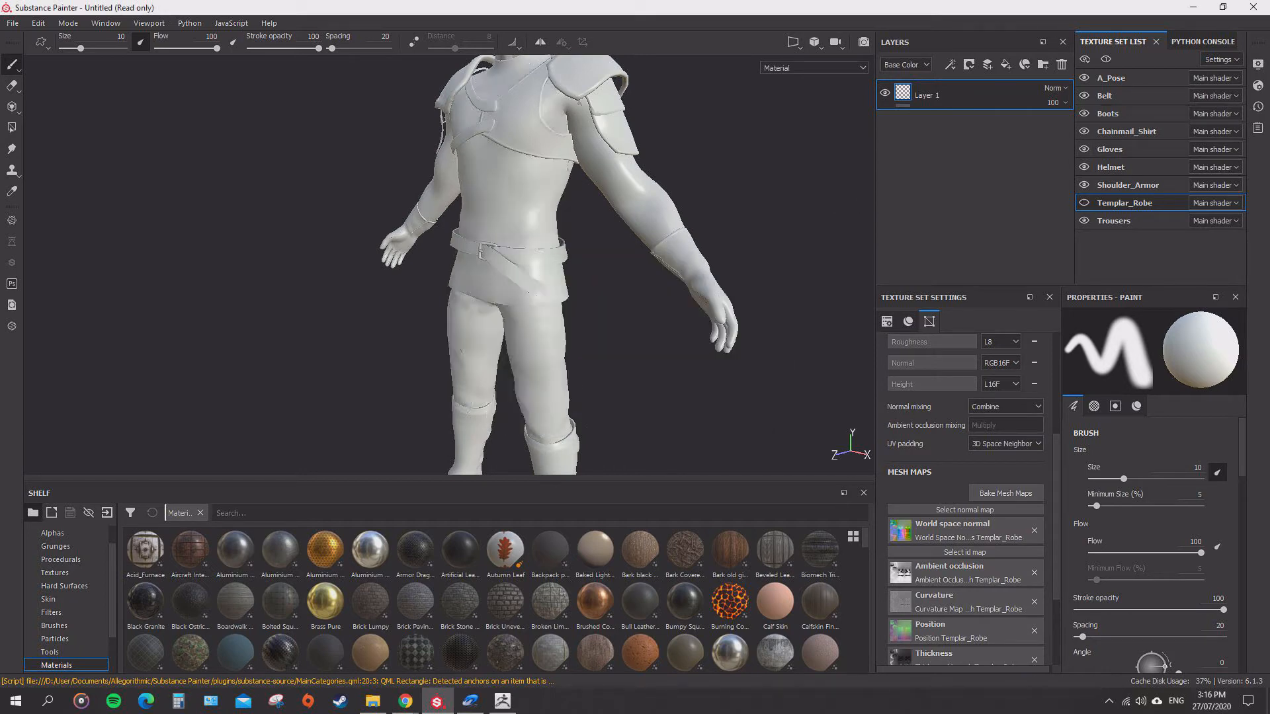
- Temporarily hide the Belt texture set to examine the ambient occlusion baked on the robe beneath it
left_click(1084, 96)
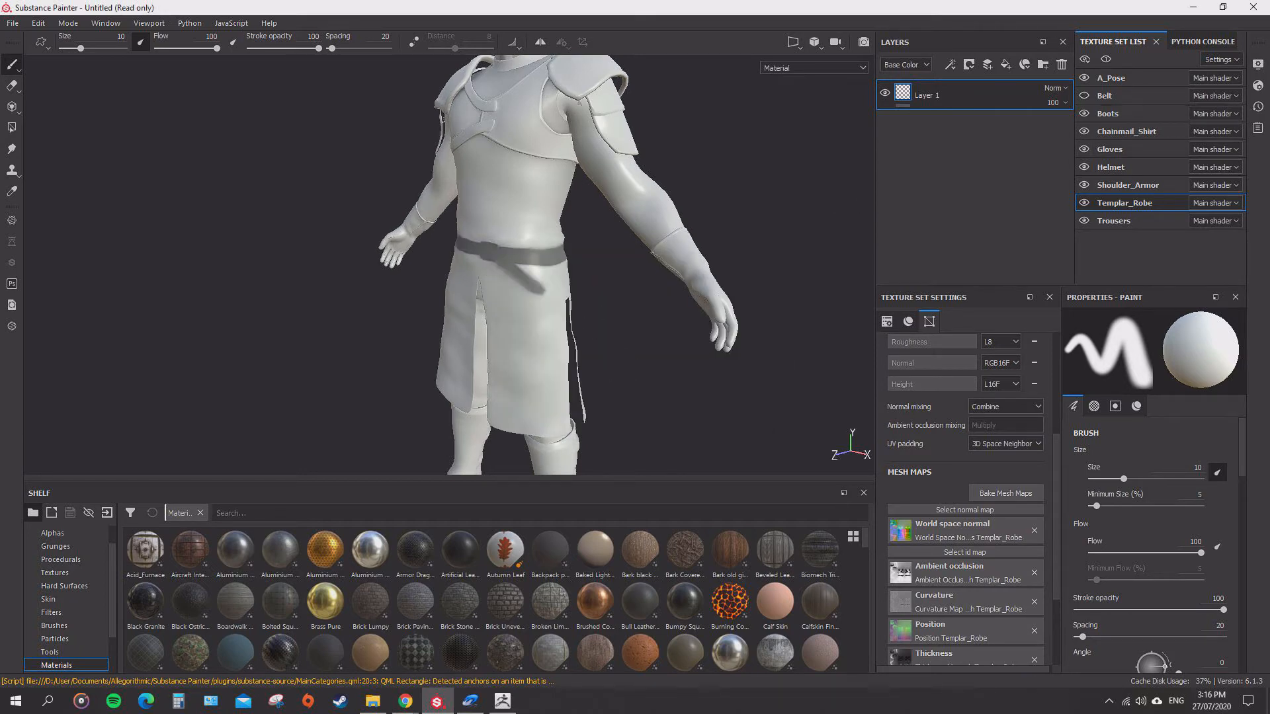
mouse_move(593, 322)
left_mouse_down("alt")
mouse_move(542, 194)
mouse_move(668, 344)
mouse_move(652, 307)
left_mouse_up("alt")
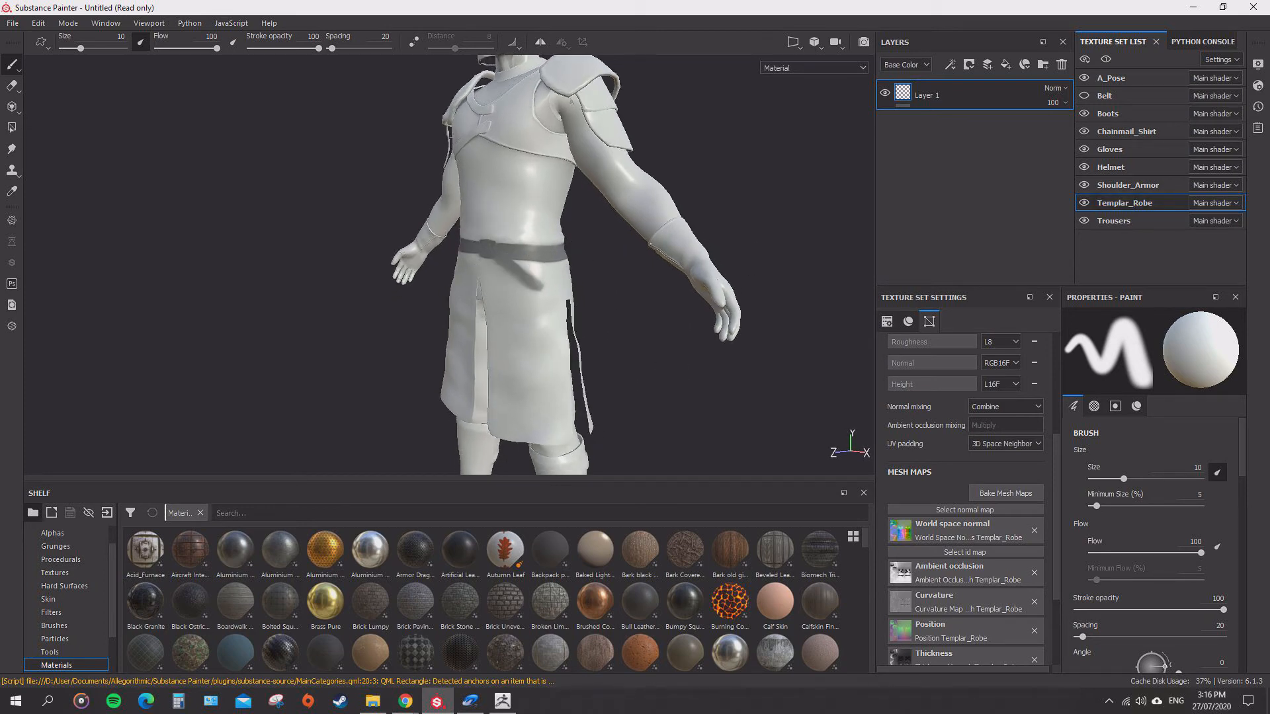
left_click(1084, 96)
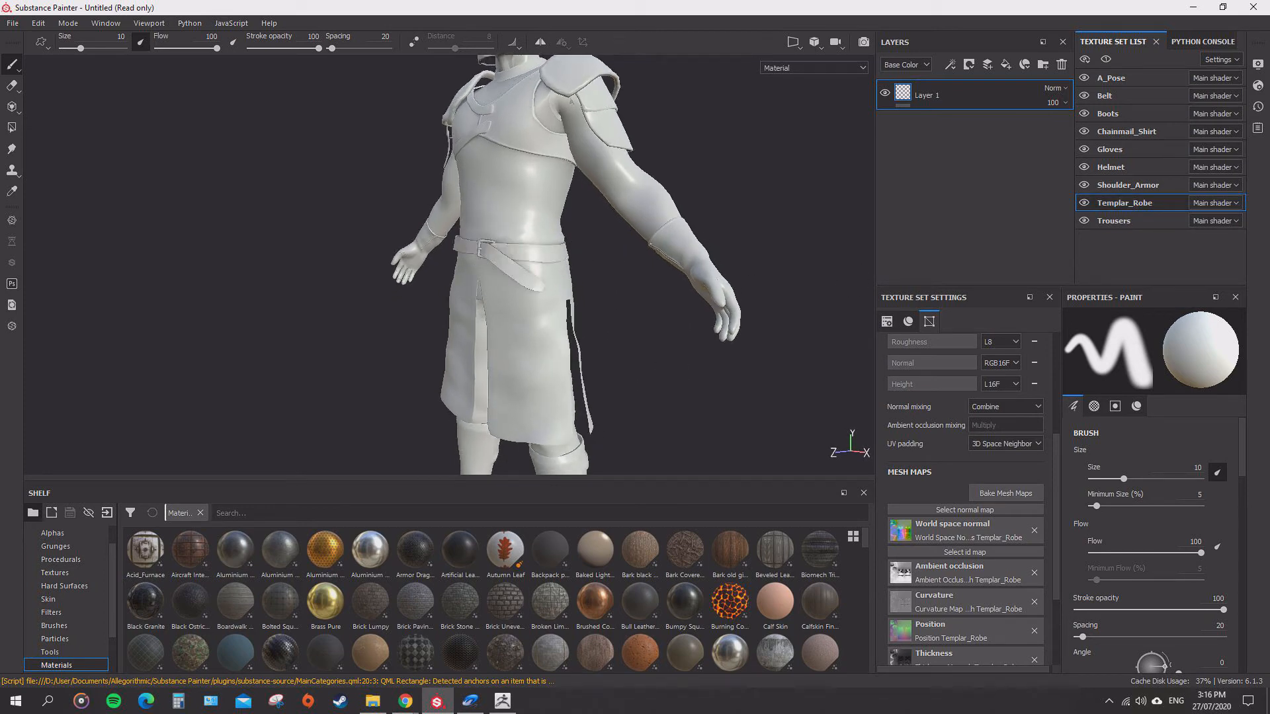
- Rebake the Templar_Robe mesh maps with ambient occlusion Ignore Backface set to Always and Self Occlusion set to Only Same Mesh Name
left_click(1005, 494)
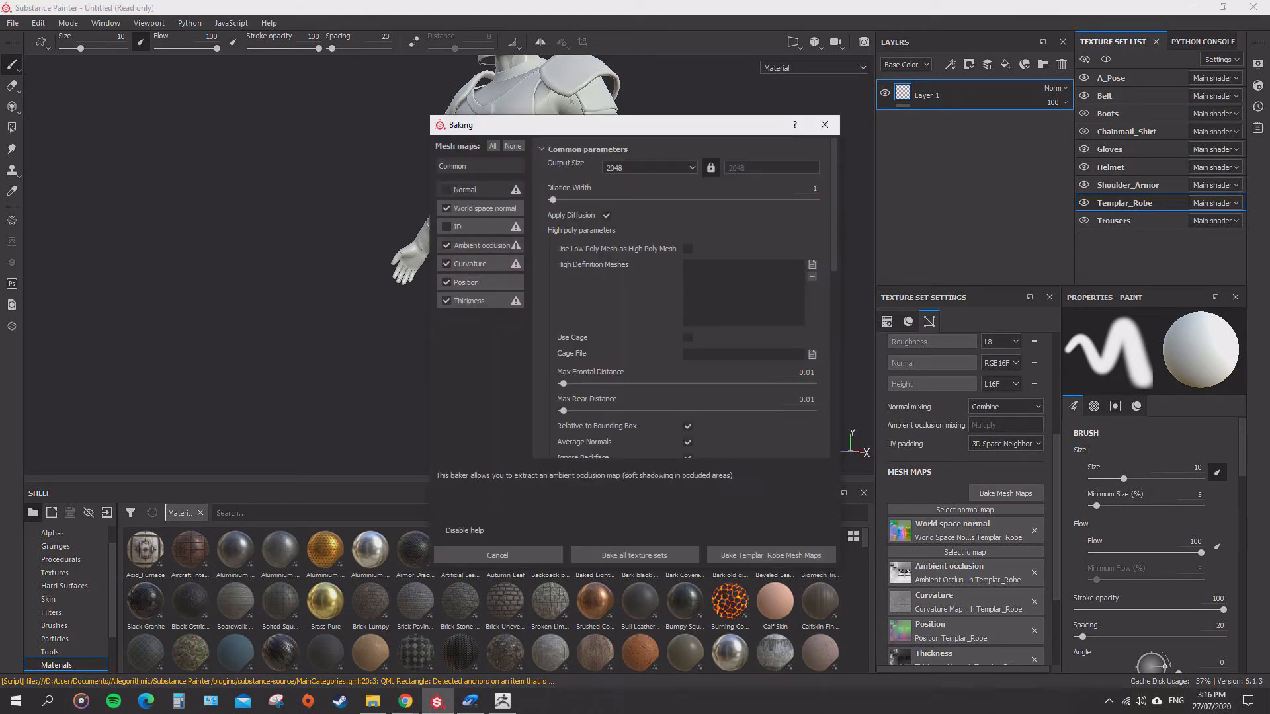
left_click(482, 245)
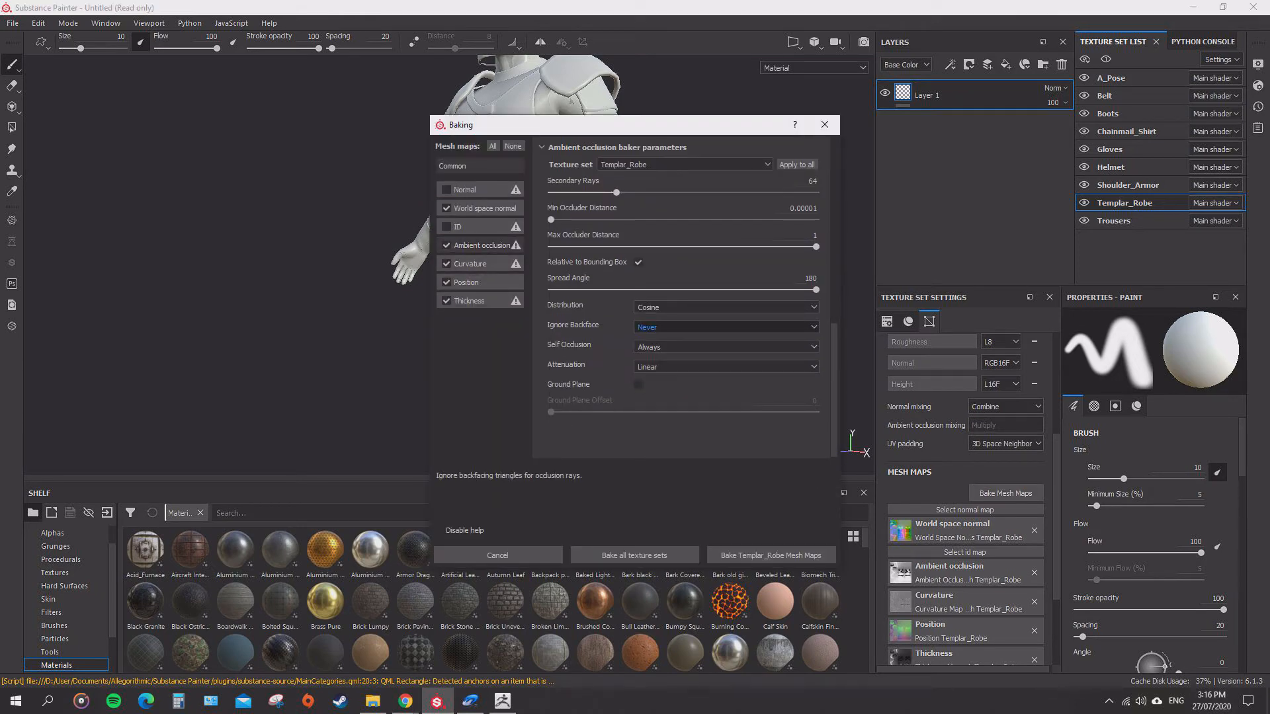
left_click(726, 327)
left_click(726, 346)
left_click(726, 348)
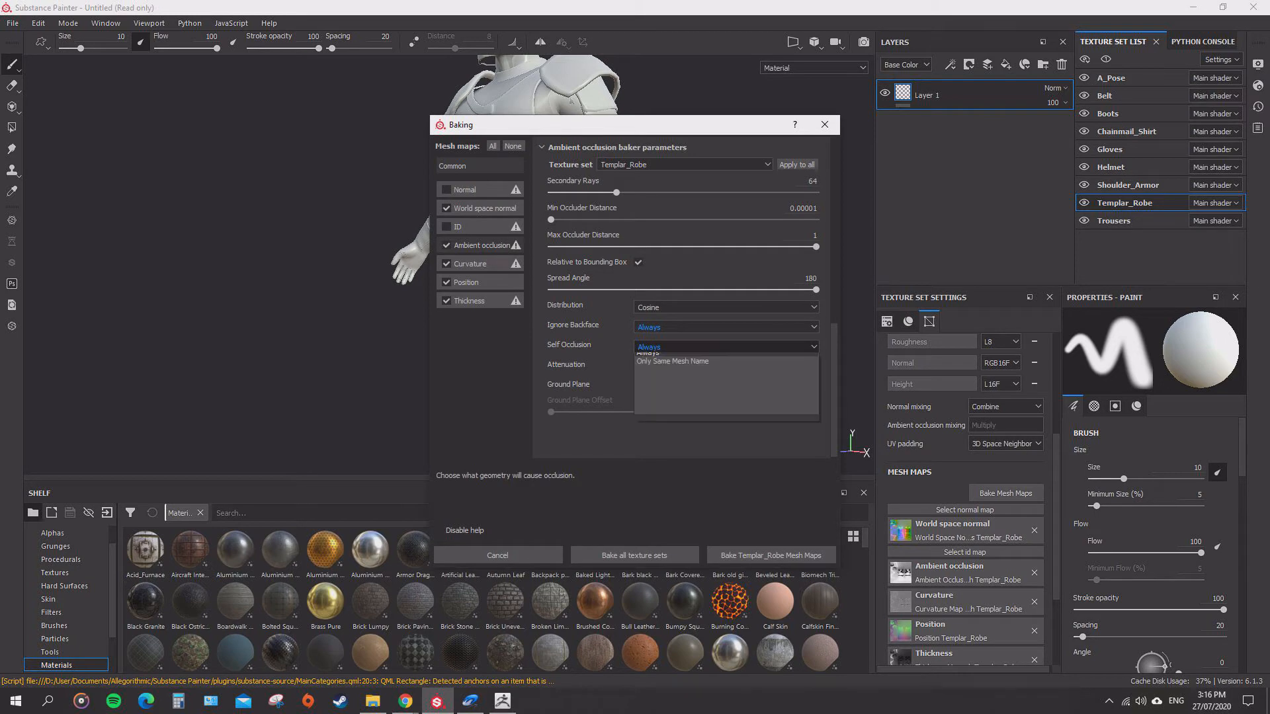
left_click(681, 367)
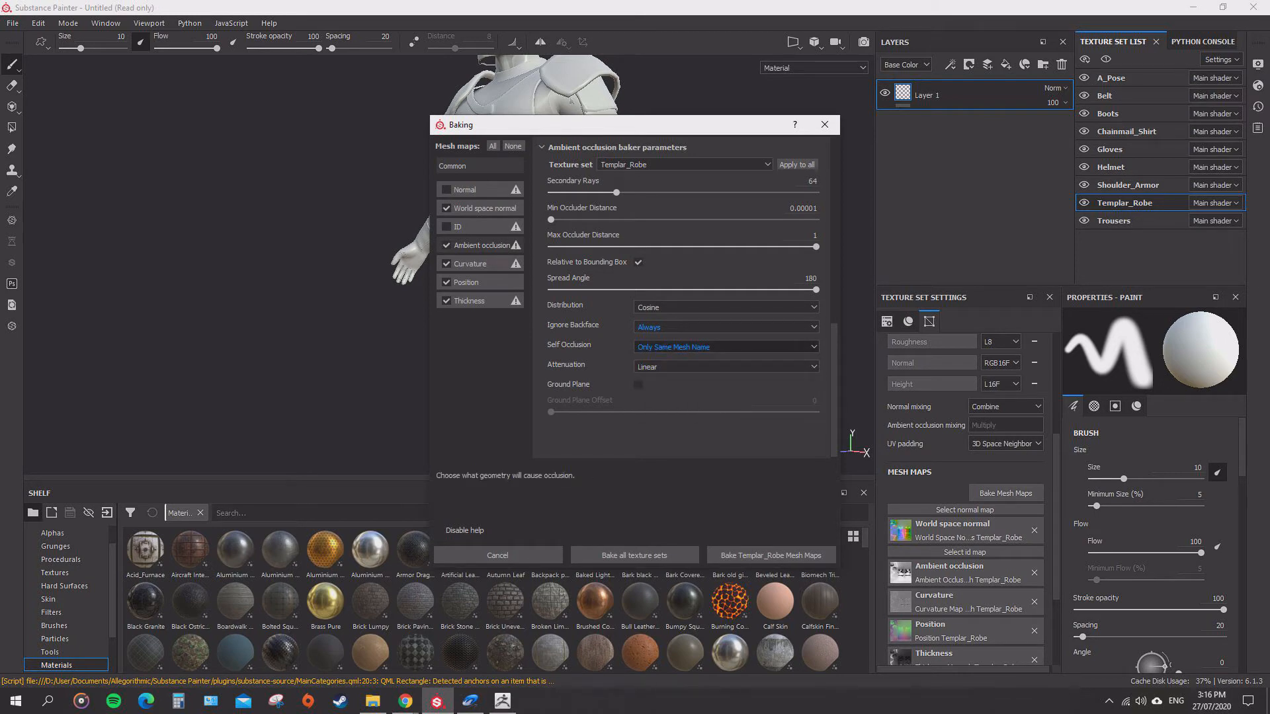
left_click(771, 555)
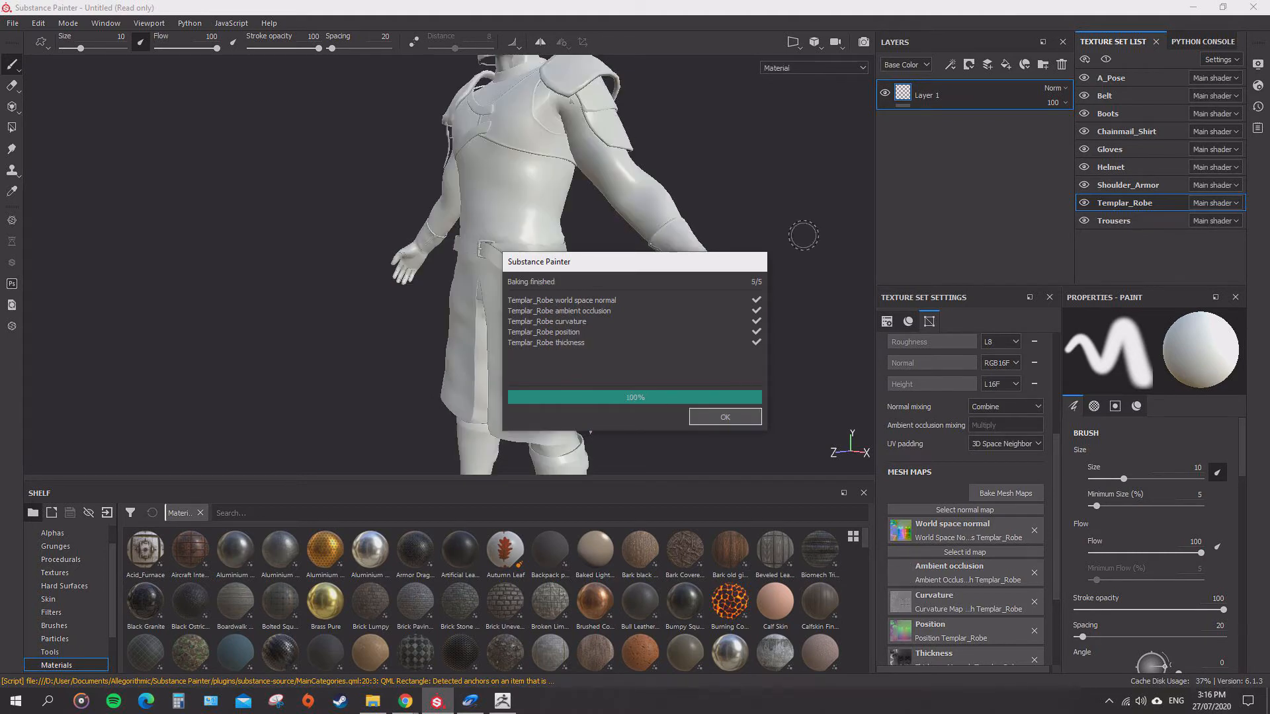
left_click(725, 417)
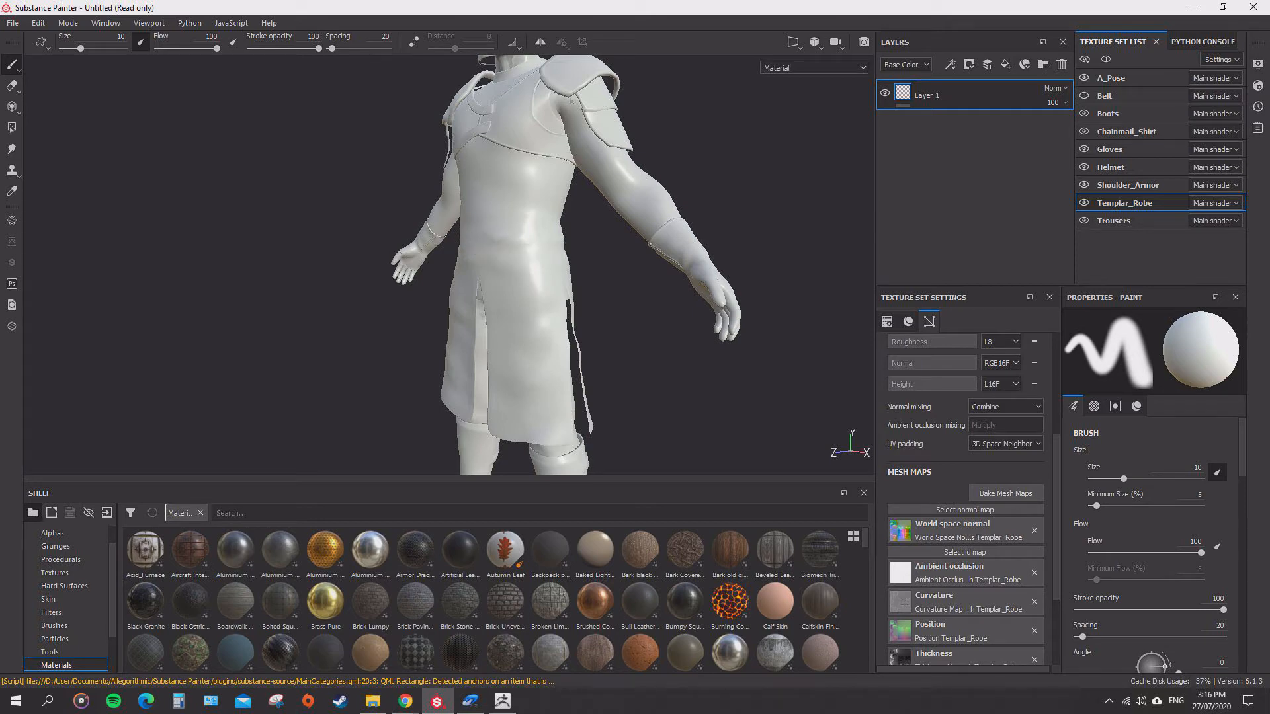
- Examine the rebaked robe from several angles with the belt hidden to check the belt area for baked shadows
left_click_drag(719, 351, 628, 351, "alt")
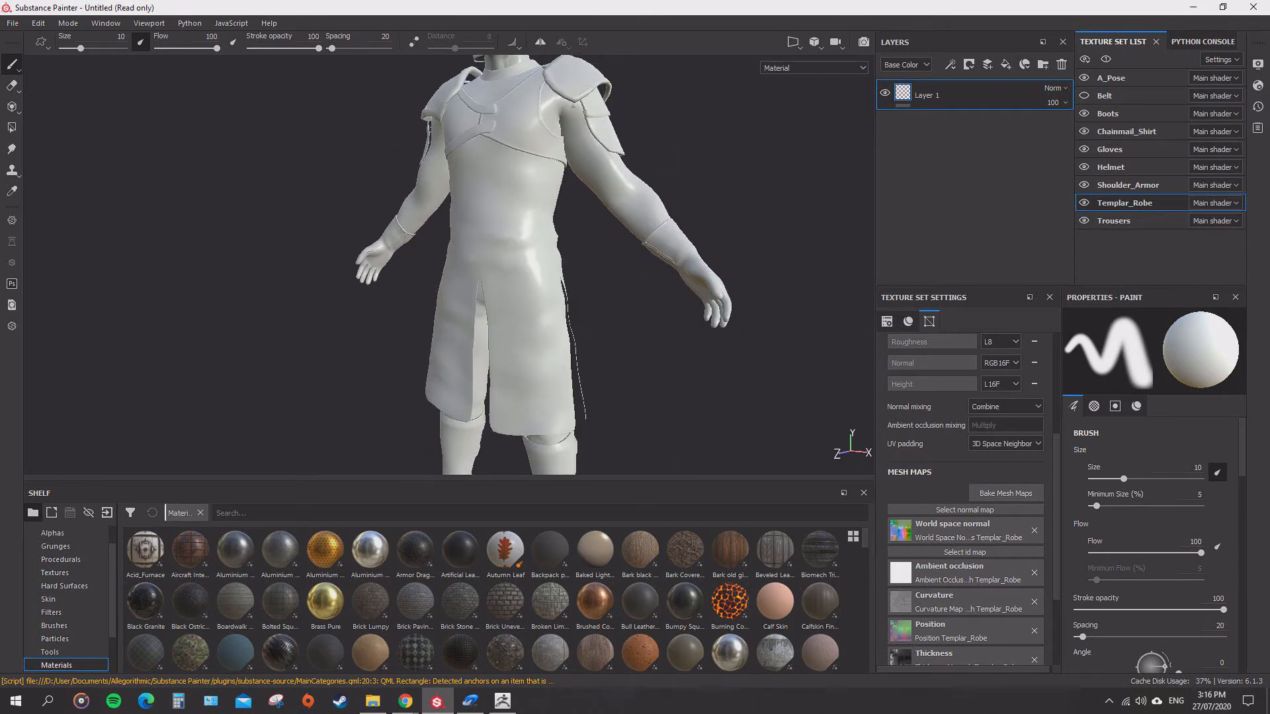
mouse_move(767, 354)
left_mouse_down("alt")
mouse_move(667, 365)
mouse_move(673, 389)
mouse_move(595, 387)
mouse_move(663, 374)
mouse_move(669, 404)
left_mouse_up("alt")
scroll(668, 368, "down", 1)
scroll(673, 389, "down", 3)
scroll(679, 406, "up", 2)
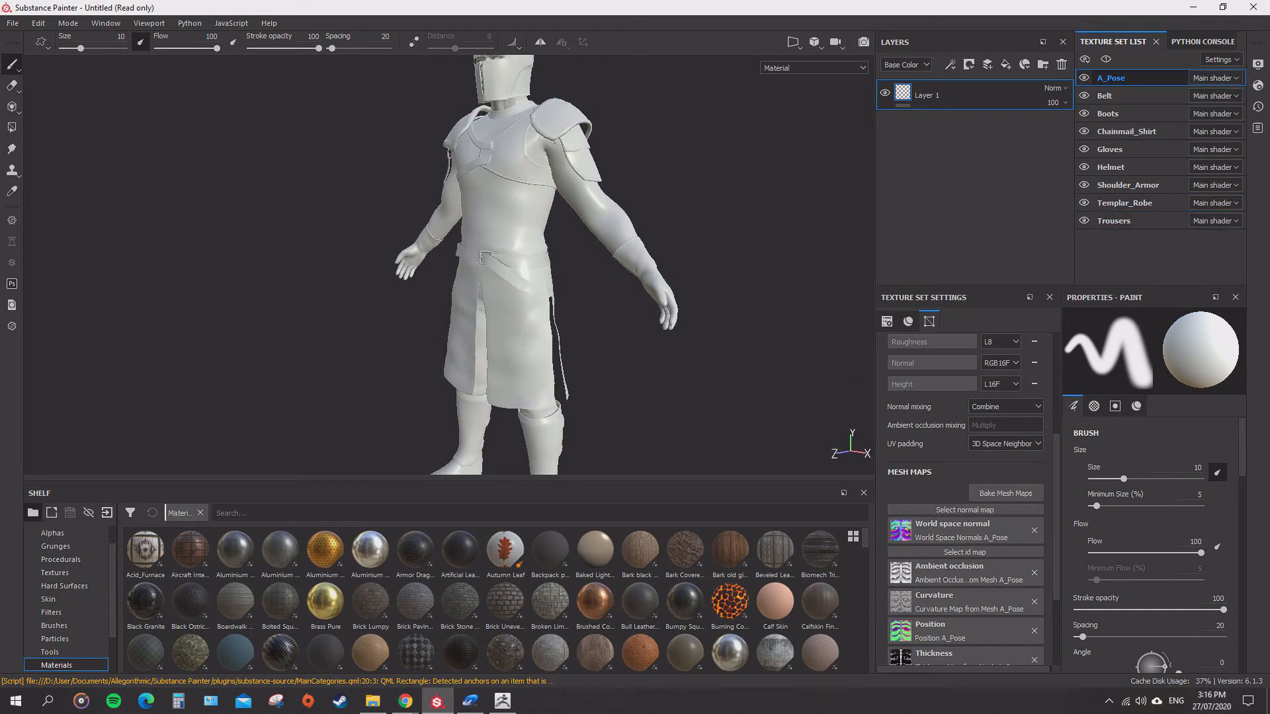
- Review the ambient occlusion baker's settings and texture set choices, and rebake the A_Pose mesh maps
left_click(1005, 494)
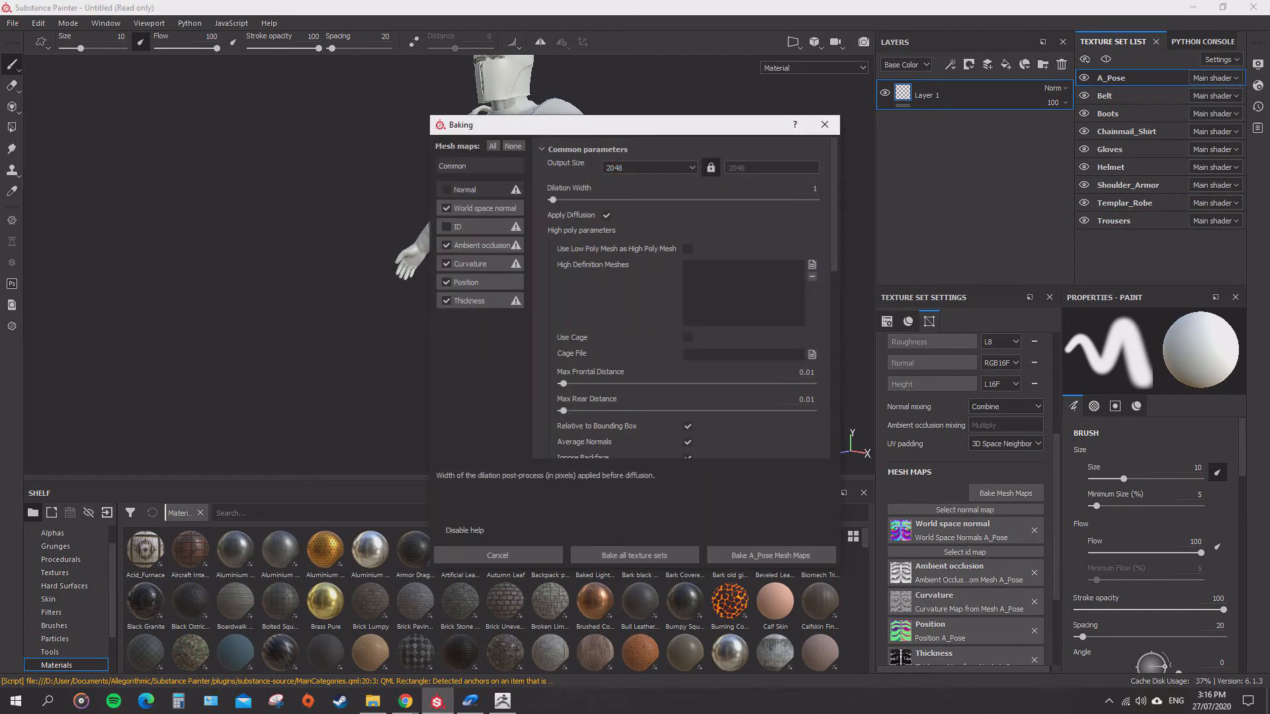
left_click(481, 245)
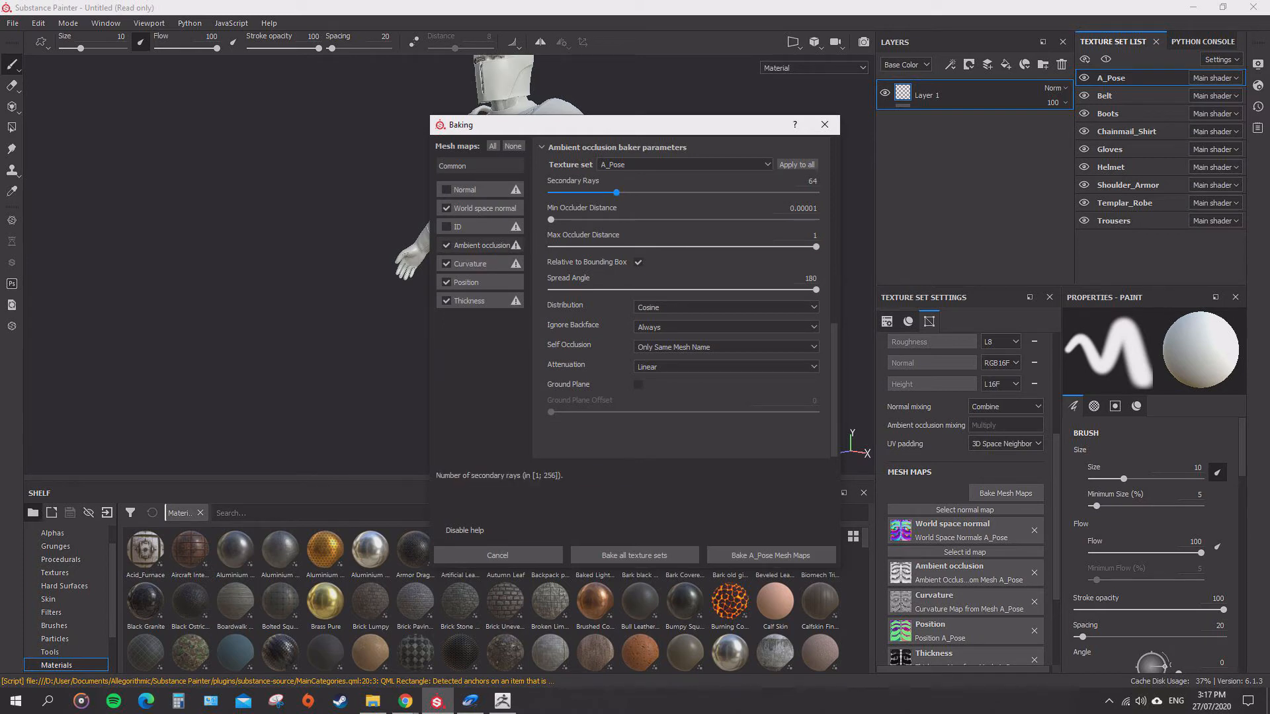
left_click(682, 165)
left_click(675, 209)
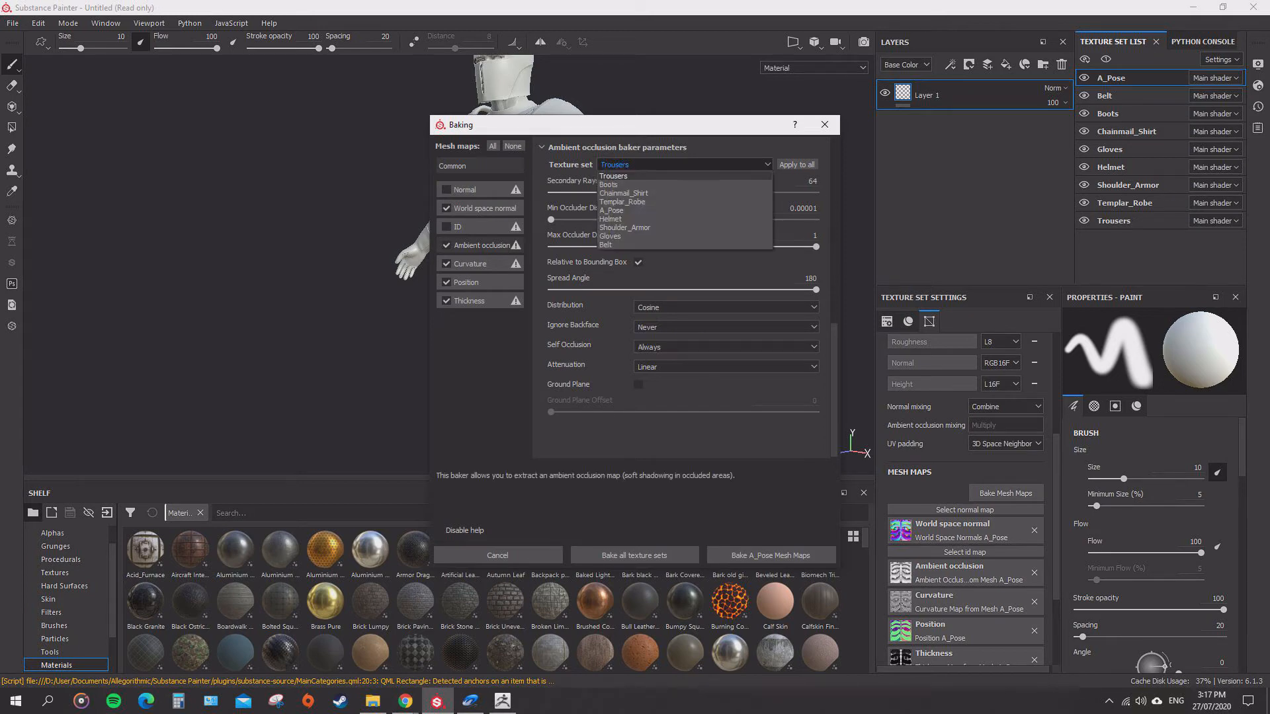
left_click(634, 556)
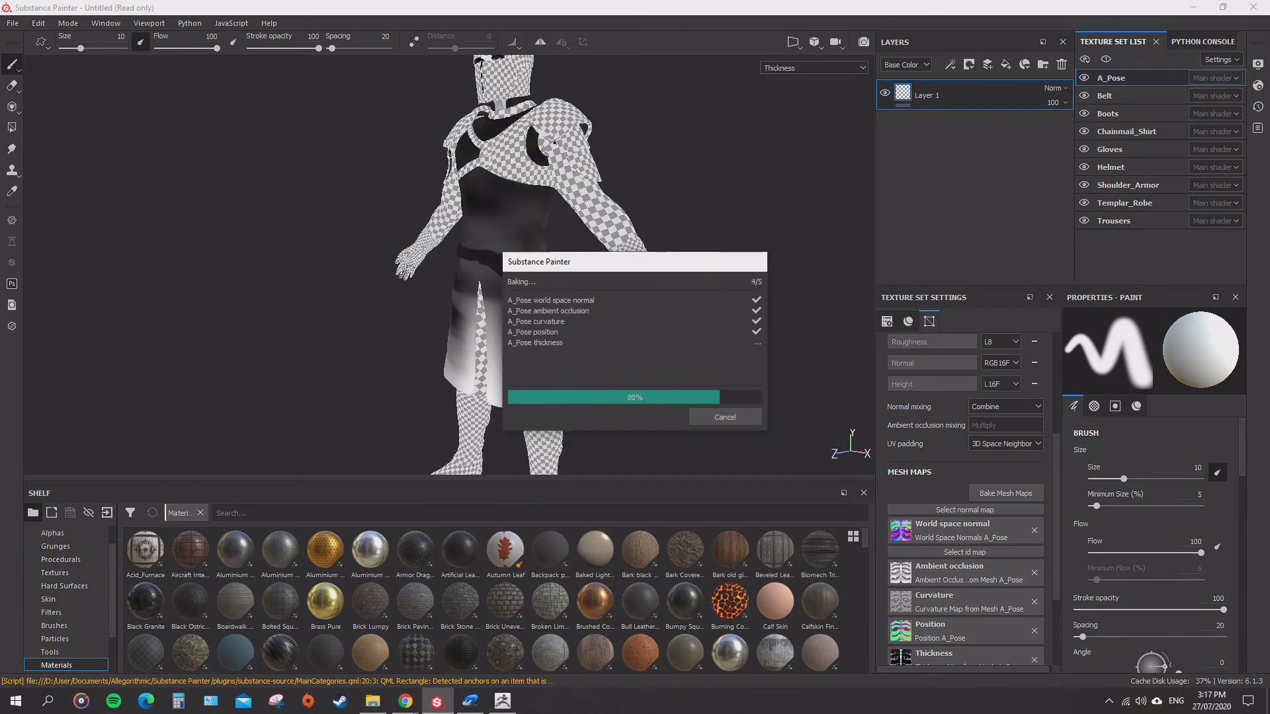
- Rebake the Belt mesh maps with ambient occlusion Ignore Backface set to Always and Self Occlusion set to Only Same Mesh Name
left_click(1005, 494)
left_click(482, 245)
left_click(726, 327)
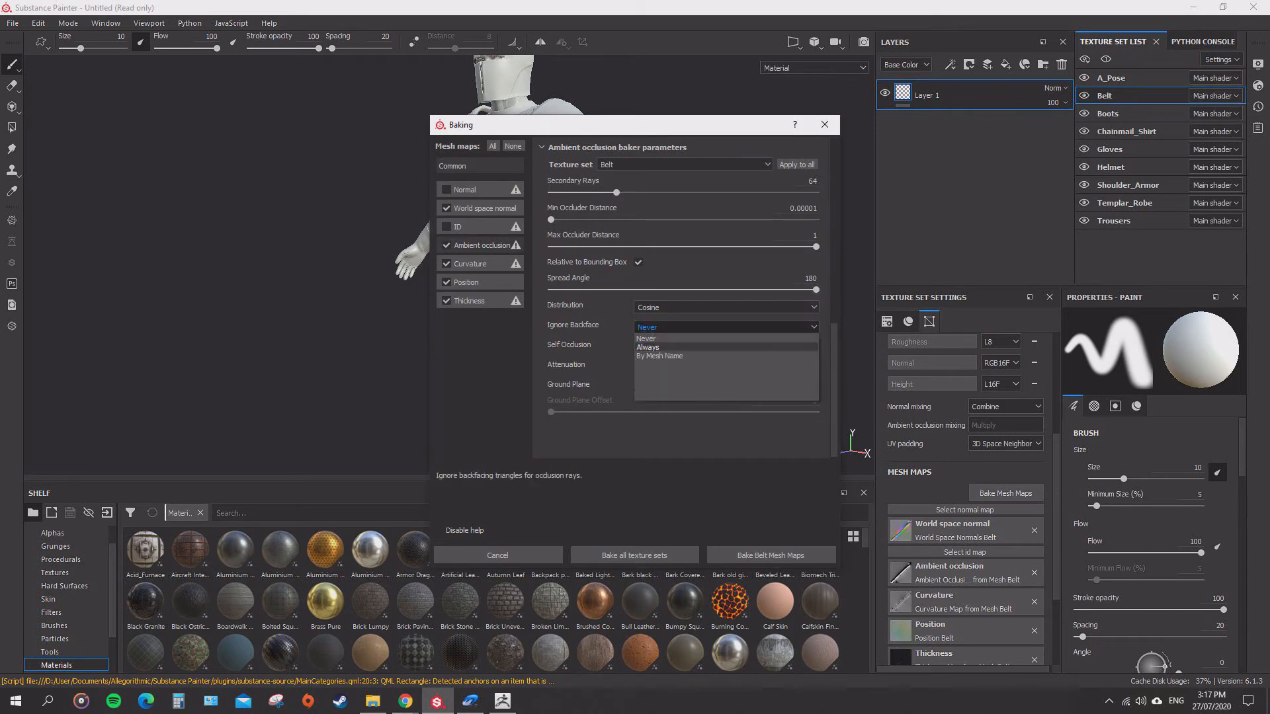
left_click(655, 347)
left_click(726, 347)
left_click(675, 368)
left_click(770, 556)
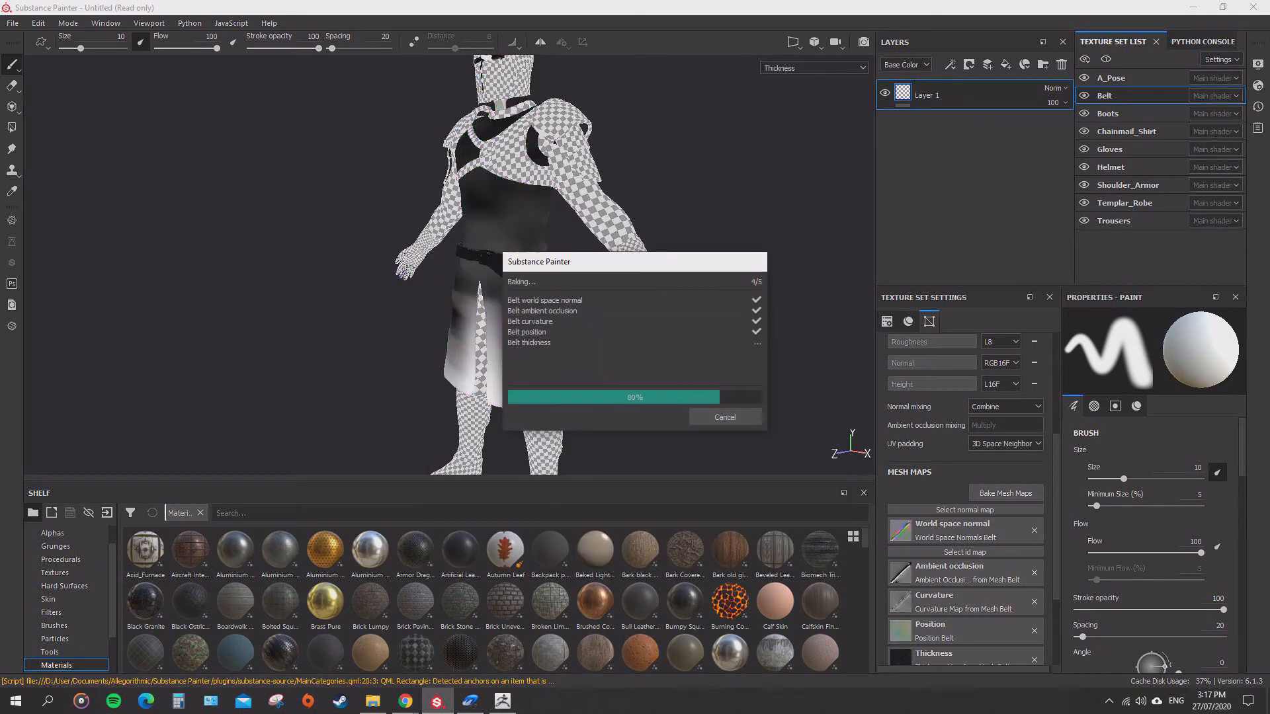
left_click(725, 417)
- Bake the Boots mesh maps with ambient occlusion Ignore Backface set to Always and Self Occlusion set to Only Same Mesh Name
left_click(1107, 113)
left_click(1005, 493)
left_click(482, 245)
left_click(726, 327)
left_click(654, 346)
left_click(726, 346)
left_click(675, 367)
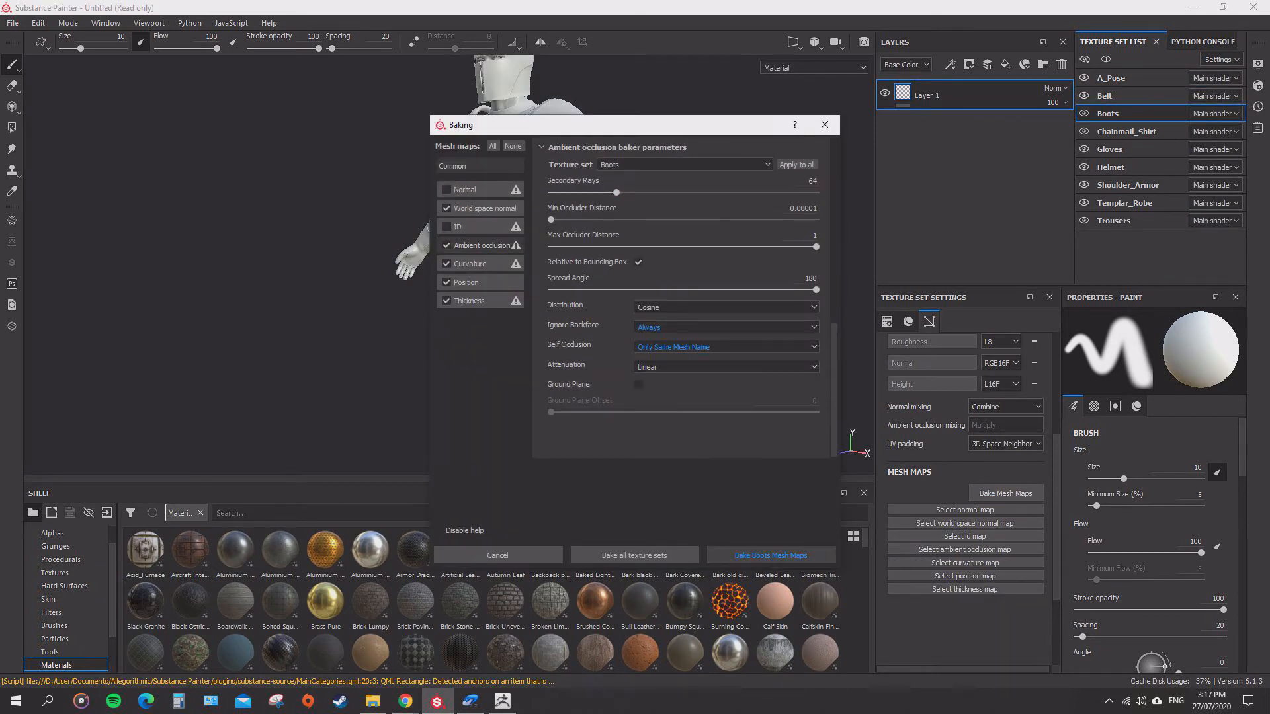
left_click(770, 555)
left_click(726, 416)
- Bake the Chainmail_Shirt mesh maps with ambient occlusion Ignore Backface set to Always and Self Occlusion set to Only Same Mesh Name
left_click(1127, 131)
left_click(1005, 493)
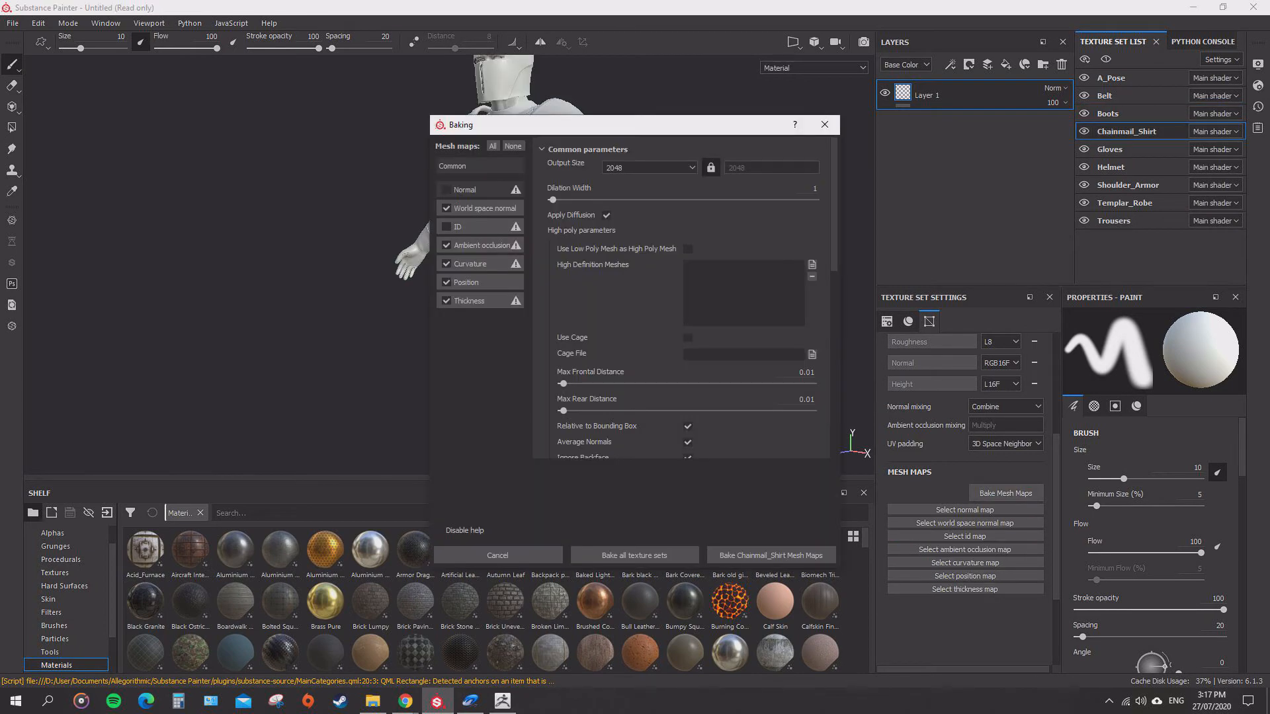
left_click(481, 246)
left_click(726, 327)
left_click(661, 350)
left_click(726, 347)
left_click(675, 371)
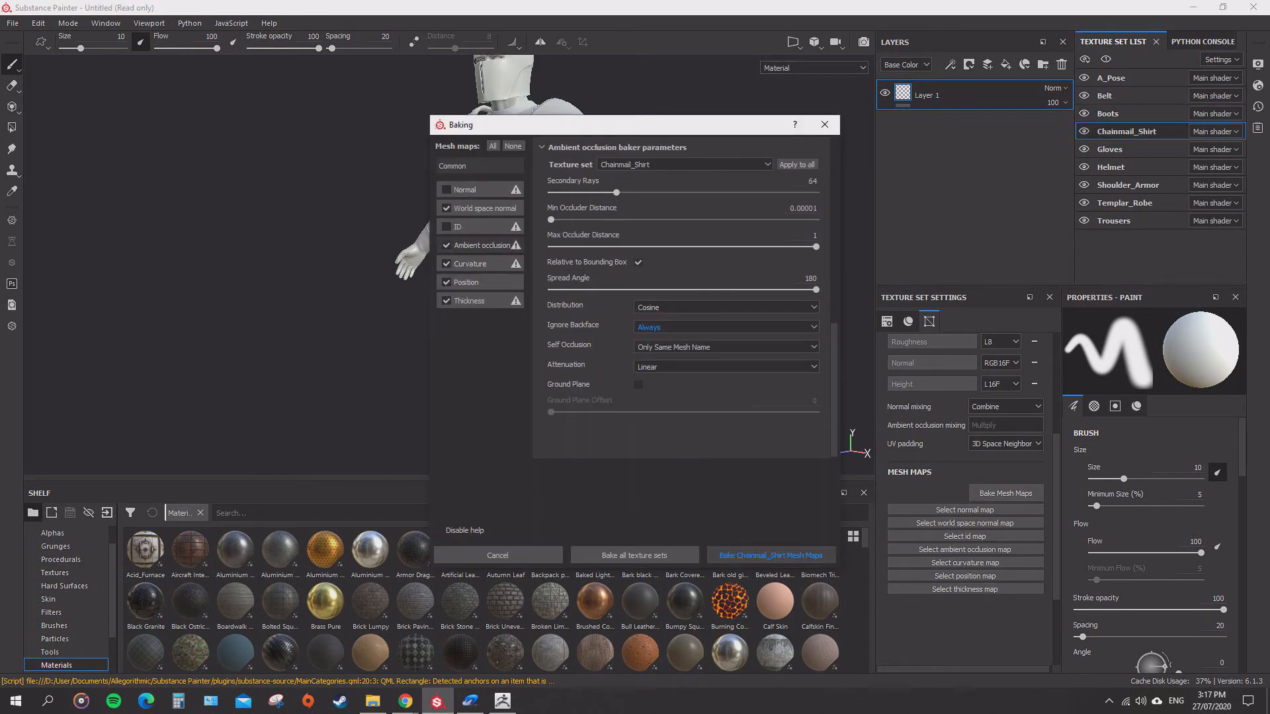
left_click(770, 556)
left_click(725, 416)
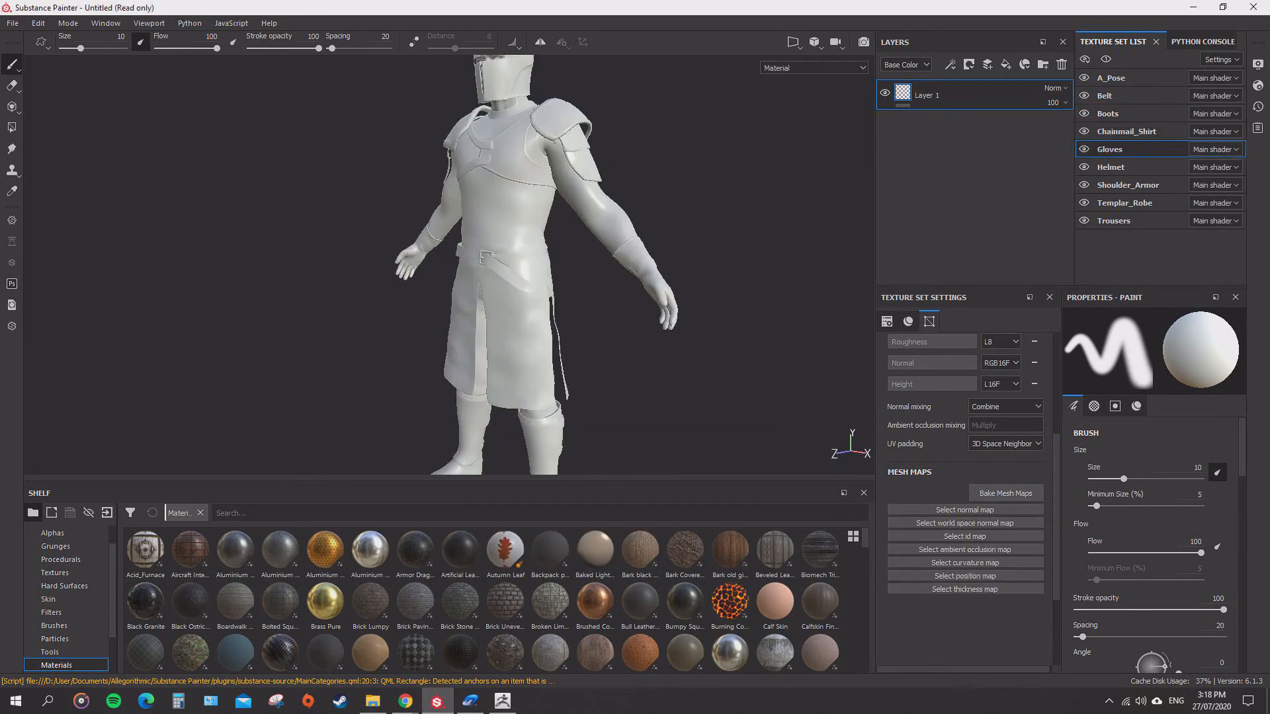
- Bake the Gloves mesh maps with ambient occlusion Ignore Backface set to Always and Self Occlusion set to Only Same Mesh Name
left_click(1110, 149)
left_click(1005, 493)
left_click(481, 246)
left_click(726, 327)
left_click(661, 351)
left_click(726, 347)
left_click(675, 371)
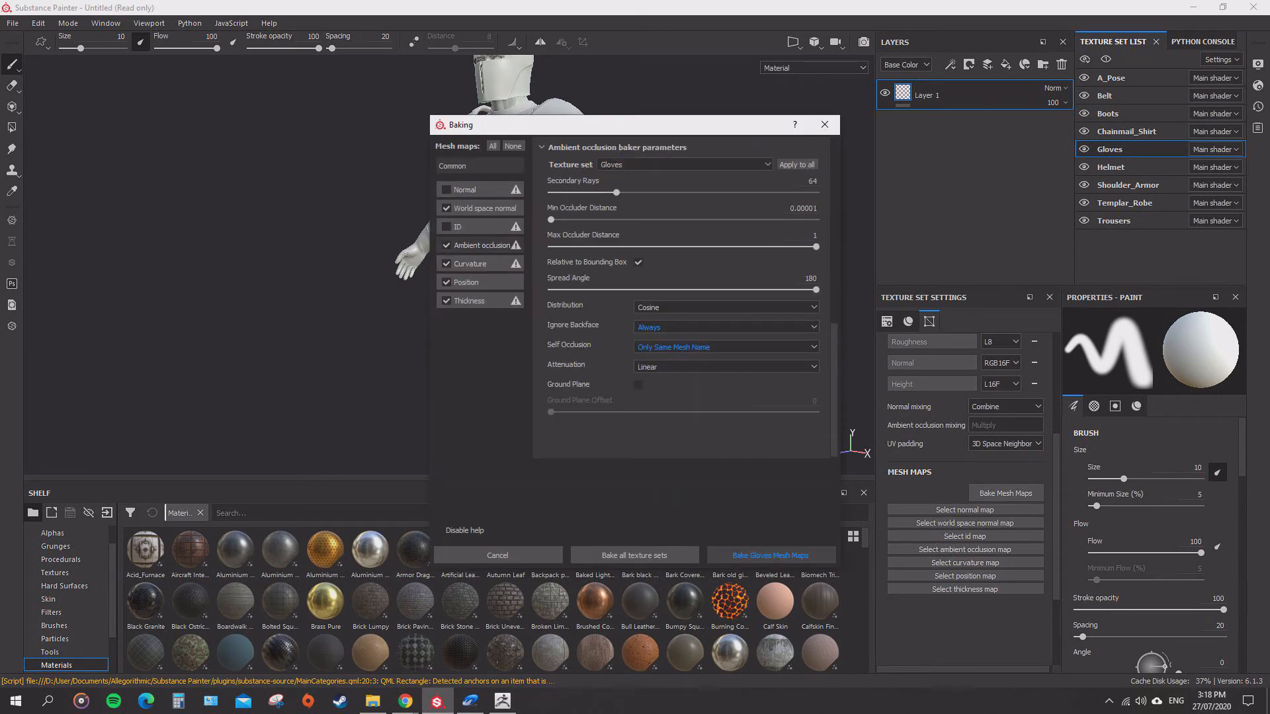
left_click(770, 556)
left_click(726, 417)
- Bake the Helmet mesh maps with ambient occlusion Self Occlusion set to Only Same Mesh Name
left_click(1109, 167)
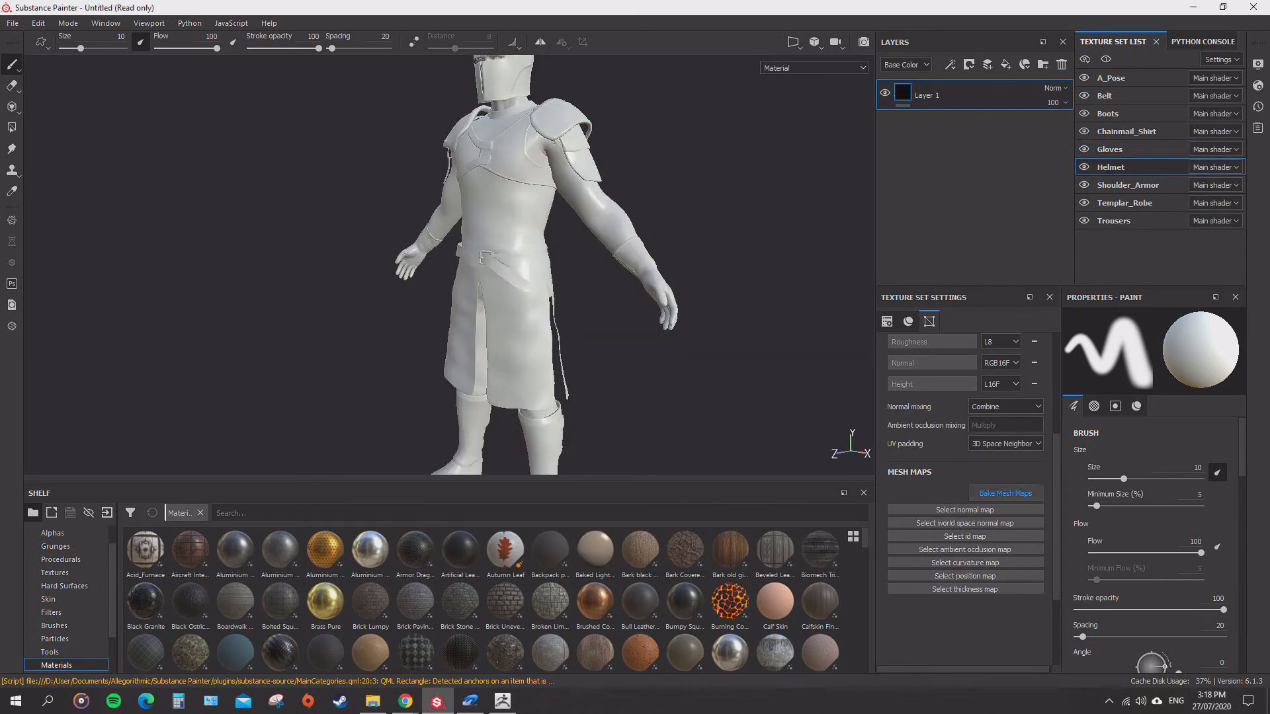
left_click(1005, 493)
left_click(481, 246)
left_click(726, 347)
left_click(674, 371)
left_click(770, 556)
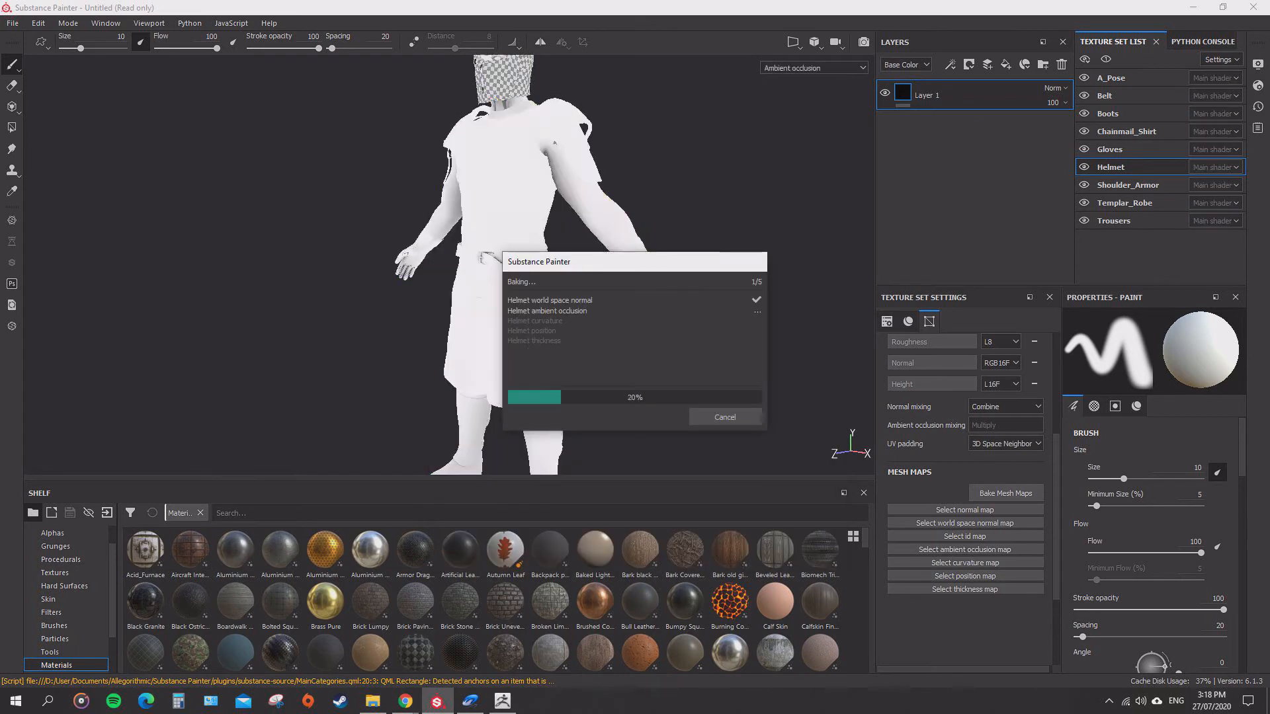
left_click(725, 417)
- Bake the Shoulder_Armor mesh maps with ambient occlusion Ignore Backface set to Always and Self Occlusion set to Only Same Mesh Name
left_click(1127, 185)
left_click(1005, 494)
left_click(481, 246)
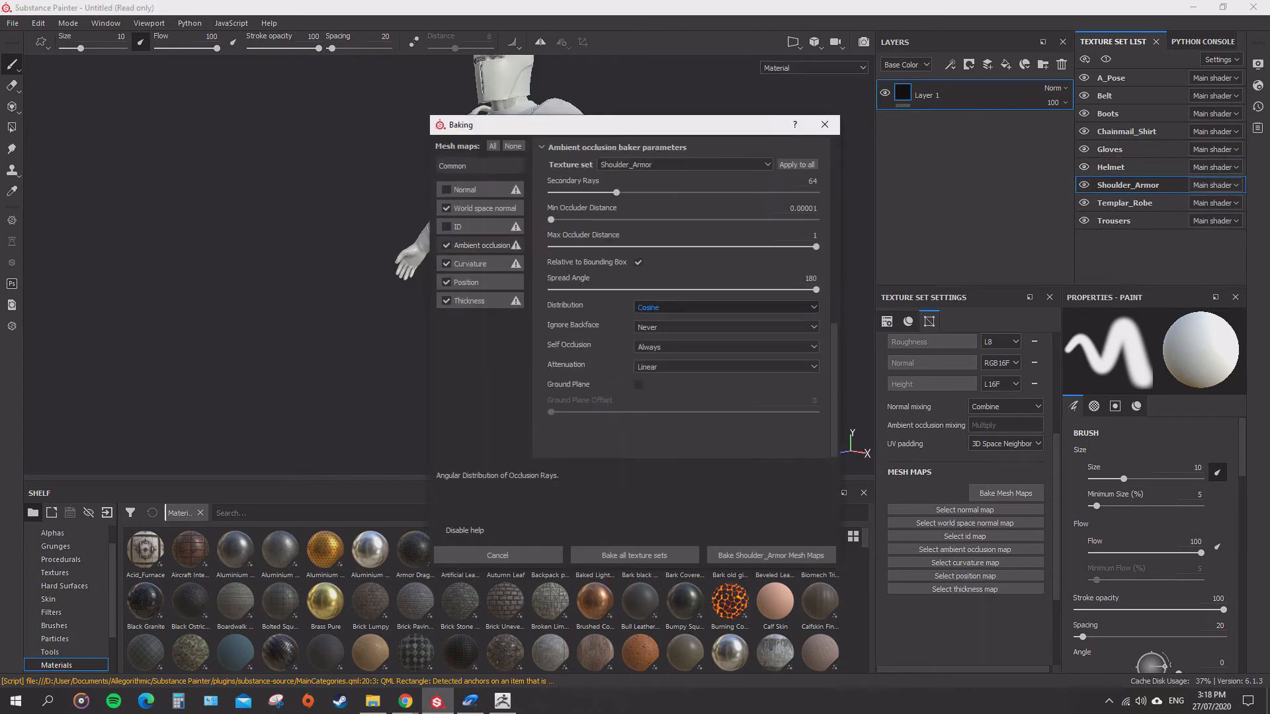
left_click(726, 328)
left_click(661, 348)
left_click(725, 346)
left_click(672, 367)
left_click(770, 555)
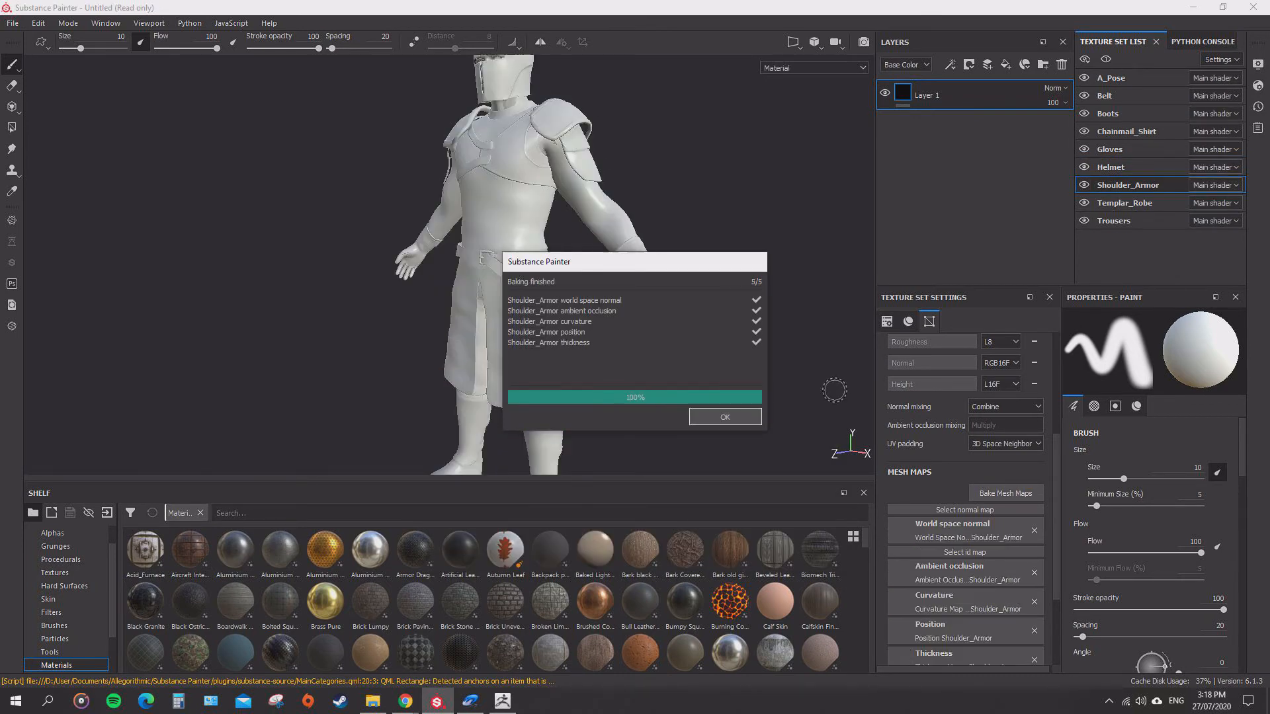
left_click(725, 417)
left_click(1128, 203)
left_click(1005, 493)
left_click(824, 125)
- Bake the Trousers mesh maps with ambient occlusion Self Occlusion set to Only Same Mesh Name
left_click(1117, 221)
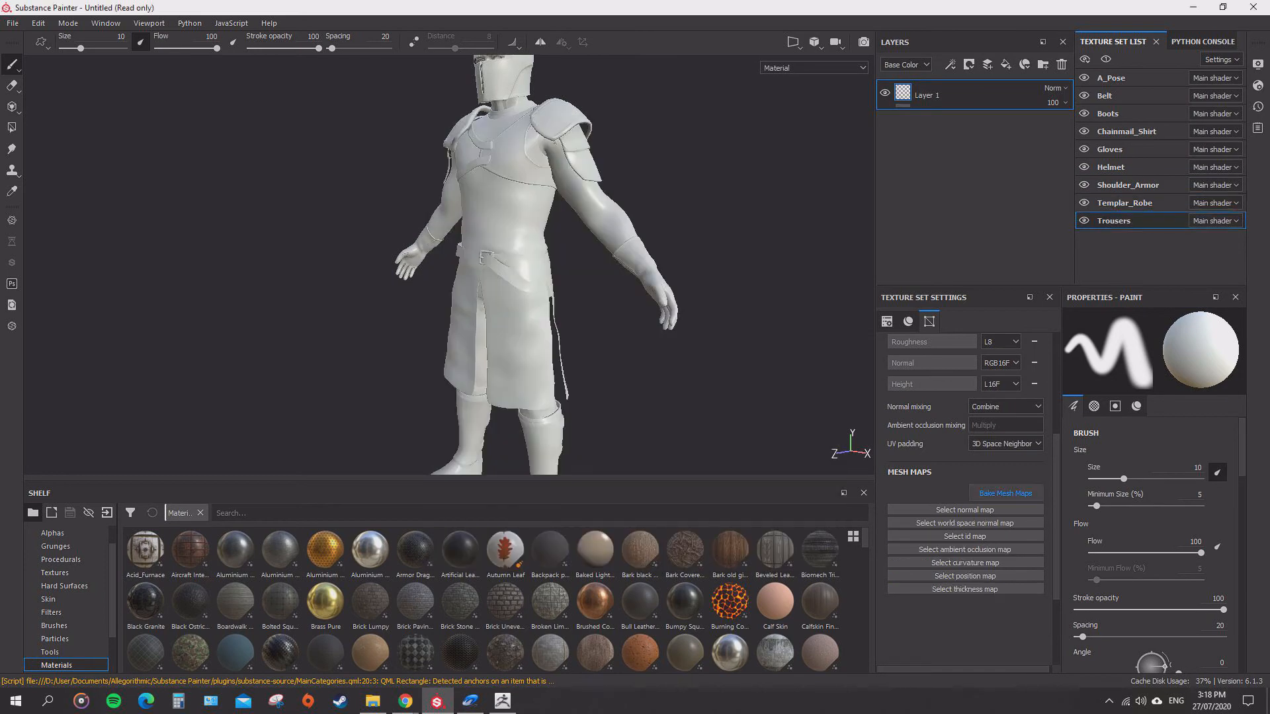
left_click(1005, 493)
left_click(481, 246)
scroll(726, 317, "down", 8)
left_click(726, 346)
left_click(672, 367)
left_click(771, 555)
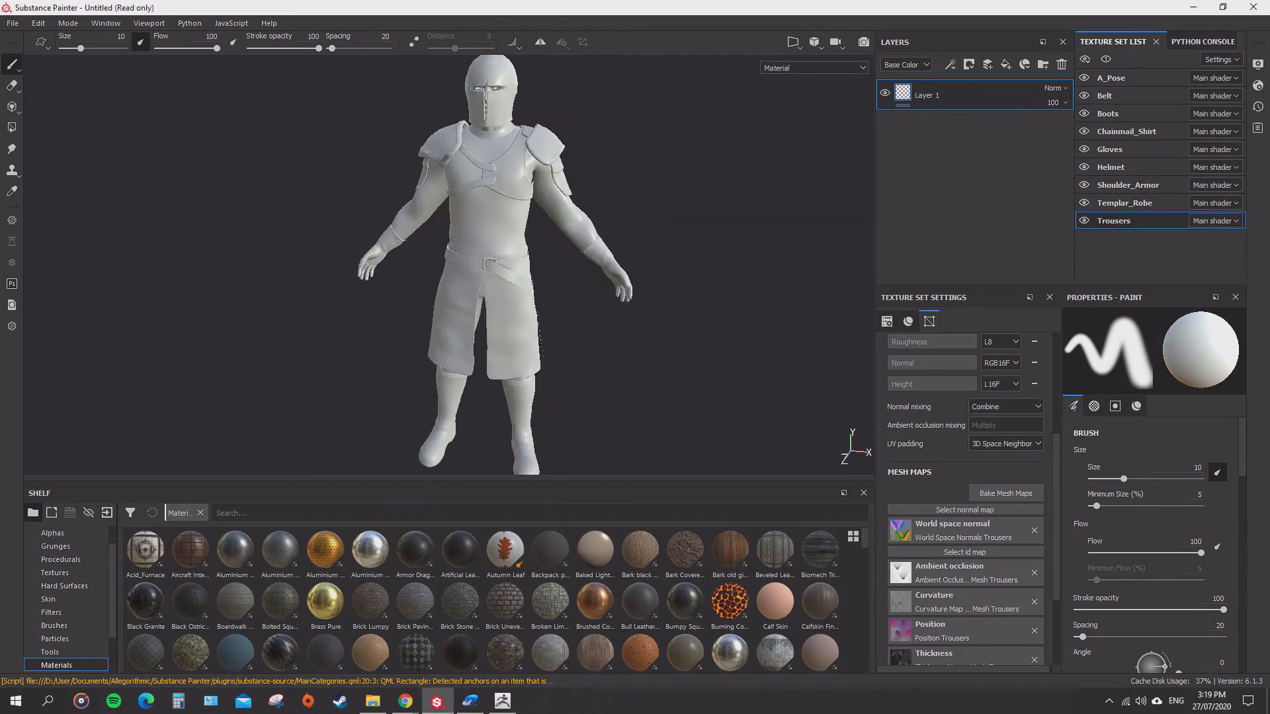
- Examine the baked shading on the character's body, arms and shoulder armor
left_click_drag(694, 265, 132, 255, "alt")
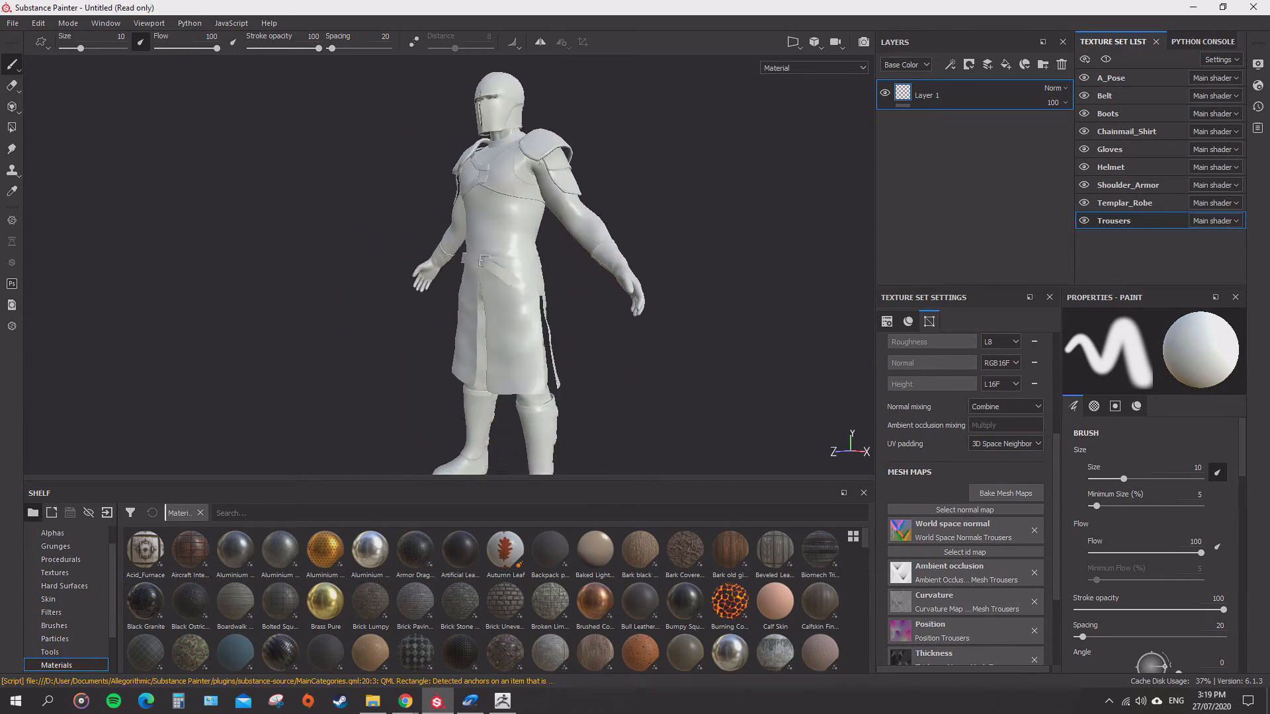
mouse_move(652, 347)
left_mouse_down("alt")
mouse_move(506, 349)
mouse_move(662, 347)
left_mouse_up("alt")
scroll(713, 333, "up", 3)
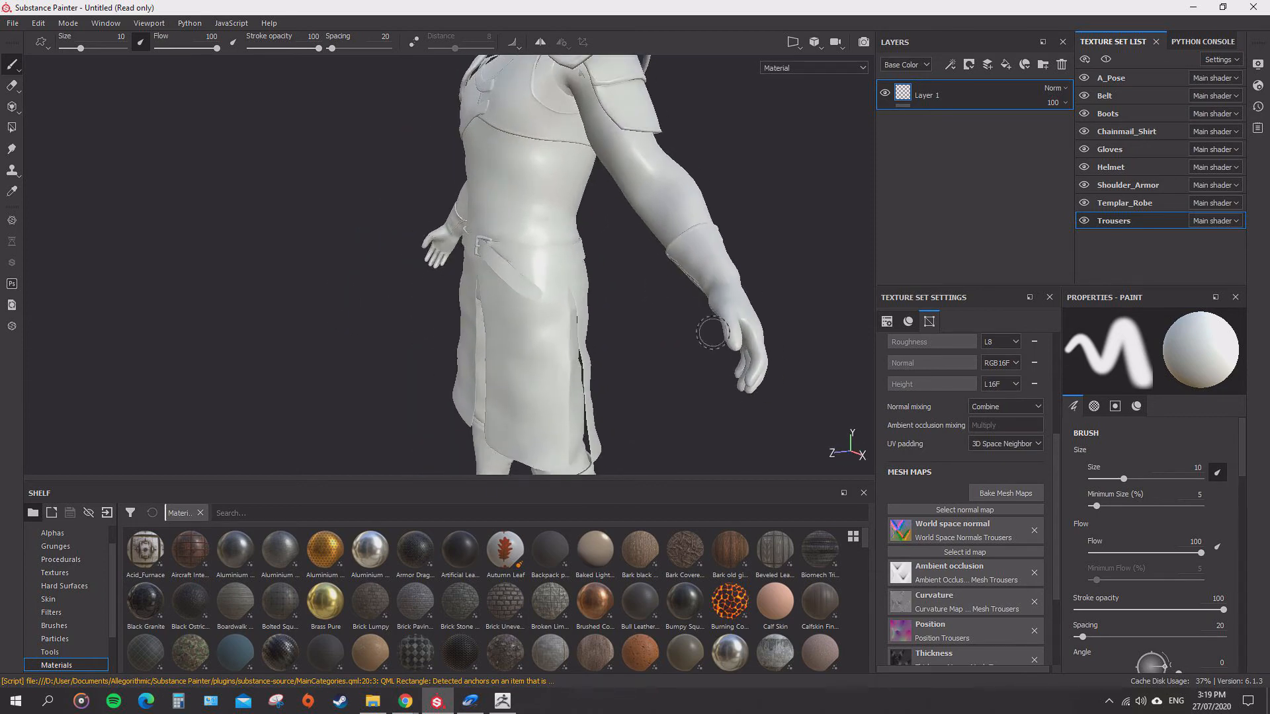
scroll(713, 333, "up", 2)
right_click(747, 169, "ctrl+alt")
middle_click_drag(747, 169, 717, 357, "alt")
middle_click_drag(758, 133, 719, 356, "alt")
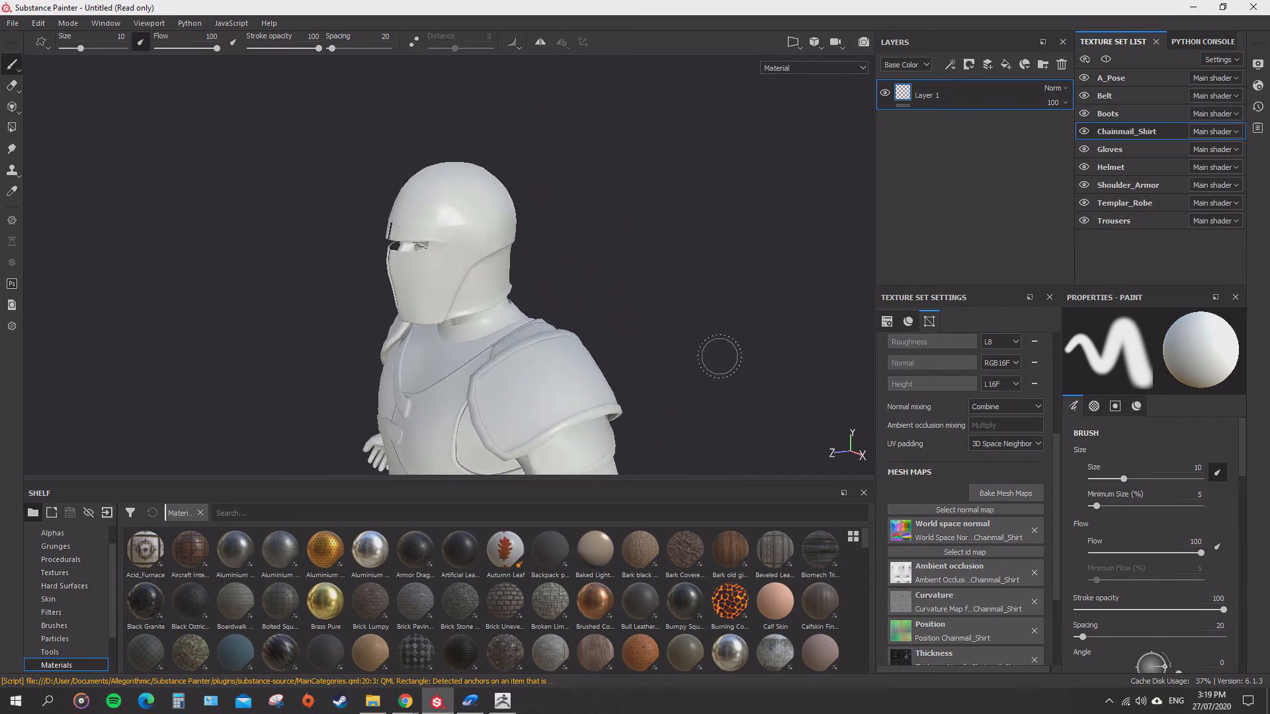
- Examine the helmet's shading up close around the eye slit, faceplate and neck edge
left_click_drag(720, 356, 853, 354, "alt")
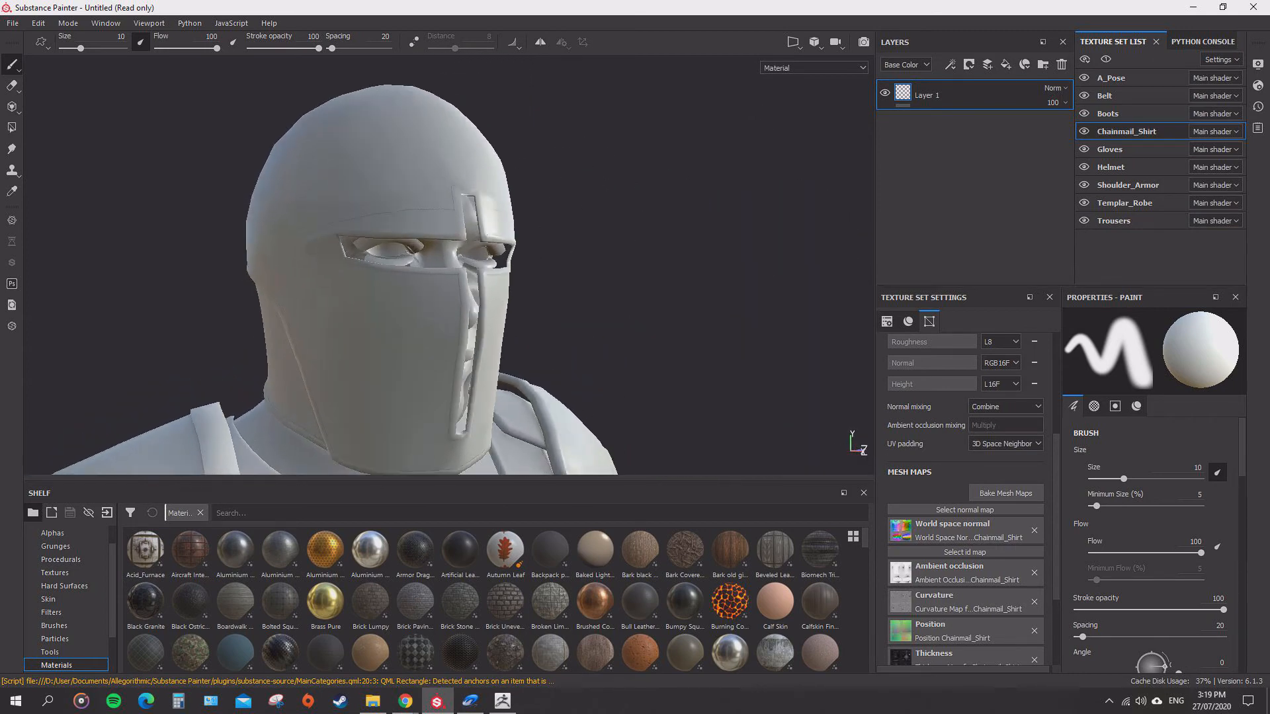
left_click_drag(665, 266, 748, 302, "alt")
right_click_drag(747, 303, 782, 327, "alt")
middle_click_drag(781, 327, 780, 270, "alt")
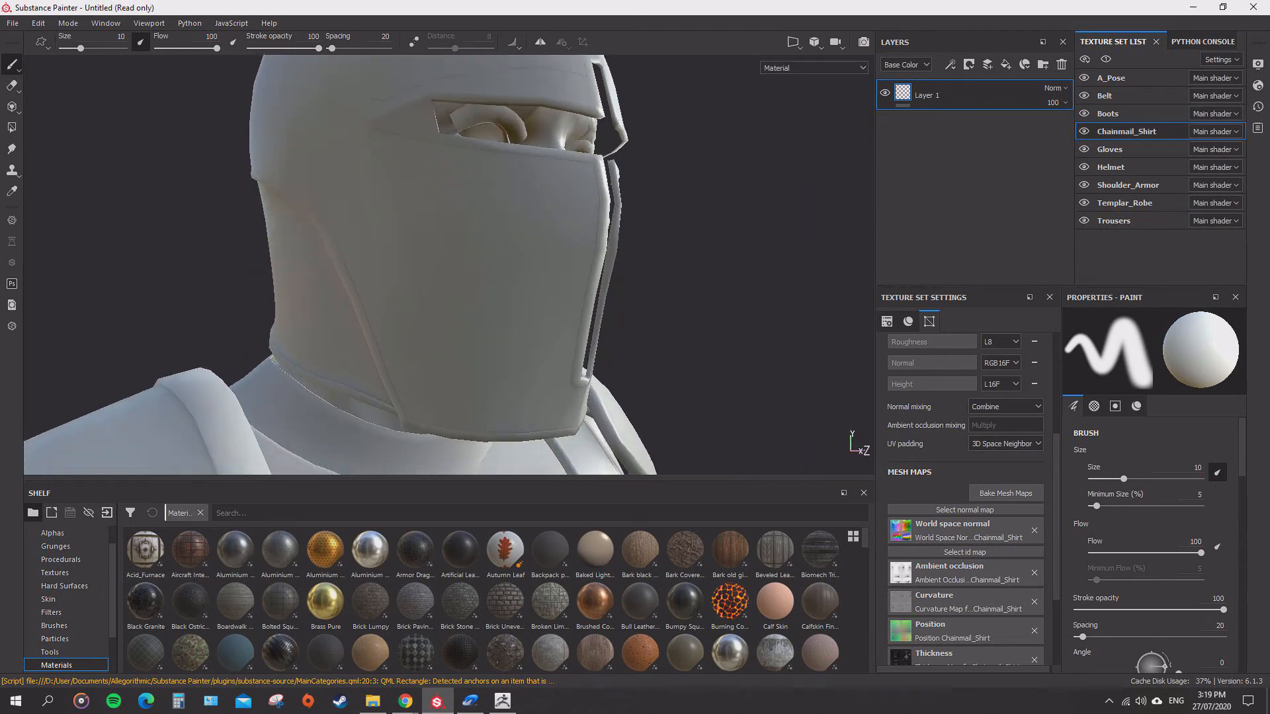
left_click_drag(754, 291, 782, 326, "alt")
right_click_drag(782, 326, 754, 265, "alt")
middle_click_drag(754, 265, 765, 309, "alt")
right_click_drag(790, 318, 767, 291, "alt")
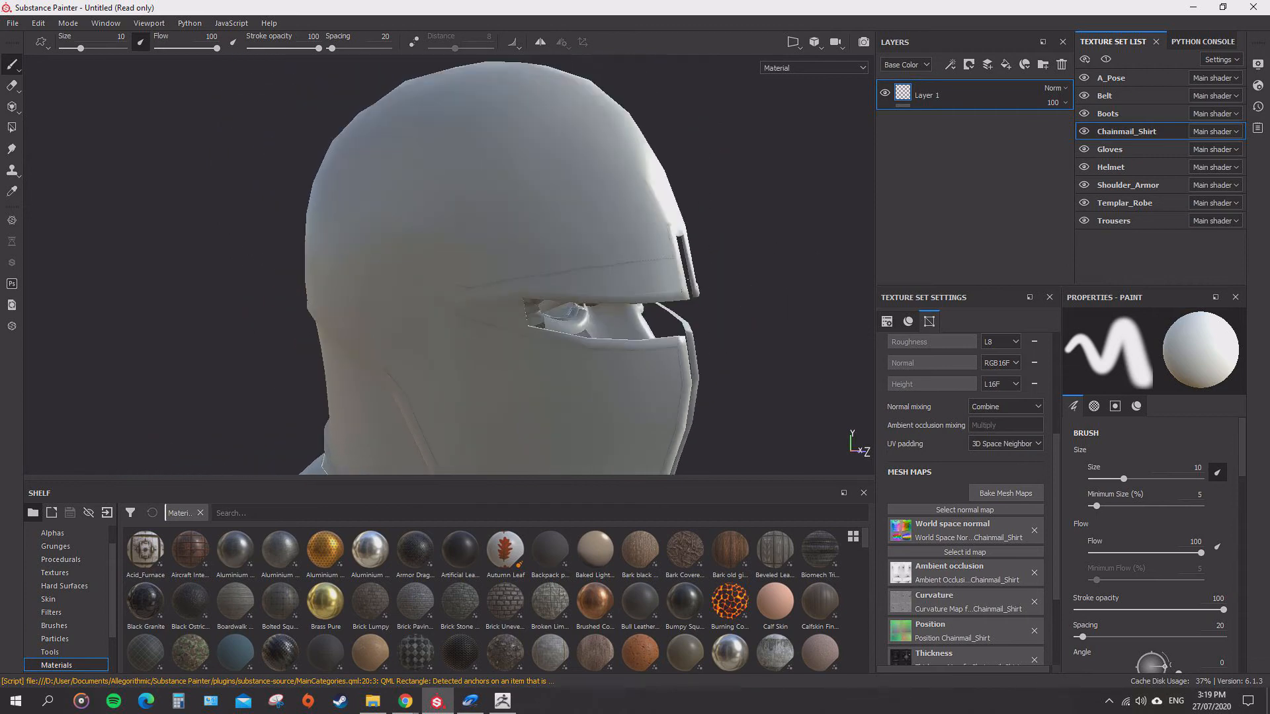
left_click_drag(784, 325, 759, 331, "alt")
middle_click_drag(759, 330, 755, 233, "alt")
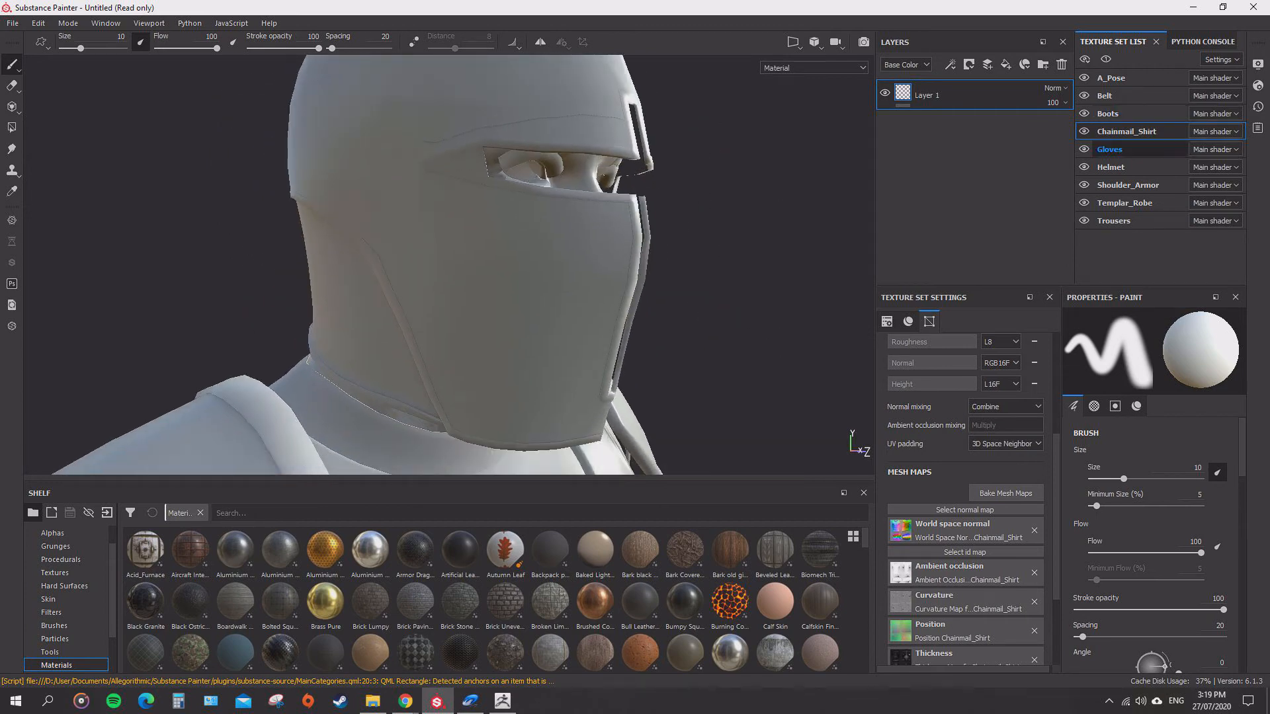
- Select the Helmet texture set and briefly hide and show it to check its mesh
left_click(1111, 168)
left_click(1084, 167)
left_click(1084, 167)
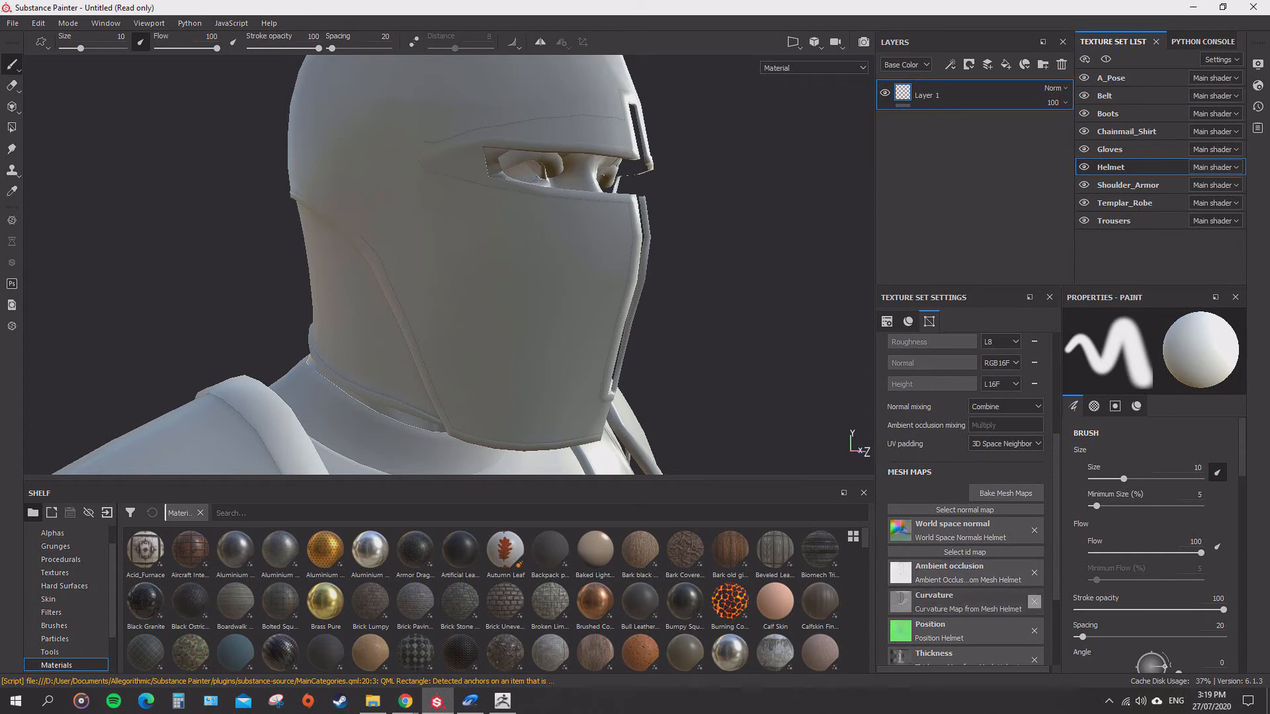
- Remove the Helmet's curvature map and its ambient occlusion map one at a time, undoing each removal to compare the shading
left_click(1034, 601)
key("ctrl+z")
left_click(1035, 573)
key("ctrl+z")
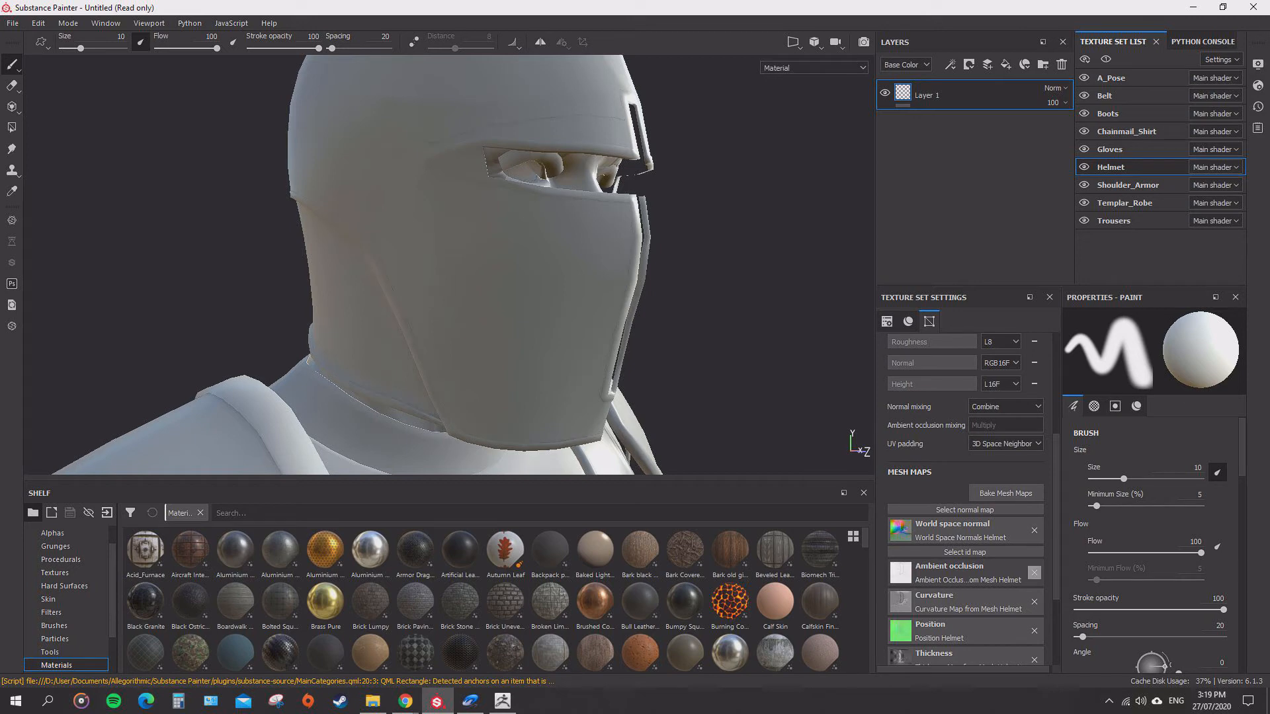
- Remove the ambient occlusion map from the Helmet texture set
scroll(728, 338, "down", 4)
mouse_move(728, 339)
left_mouse_down("alt")
mouse_move(476, 374)
mouse_move(684, 355)
left_mouse_up("alt")
scroll(476, 357, "up", 4)
scroll(684, 355, "down", 2)
middle_click_drag(684, 355, 708, 225, "alt")
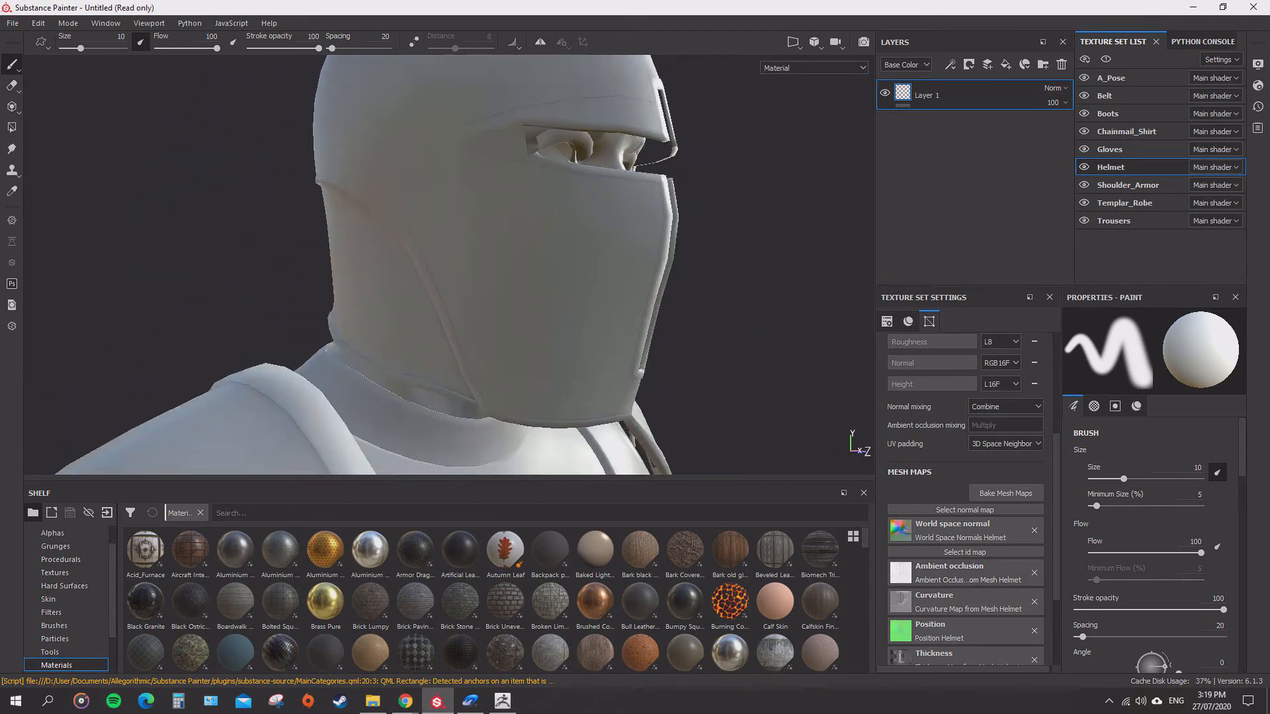
left_click_drag(740, 229, 688, 317, "alt")
scroll(596, 241, "up", 2)
scroll(779, 295, "down", 4)
scroll(688, 318, "up", 2)
middle_click_drag(727, 324, 785, 249, "alt")
scroll(785, 249, "up", 2)
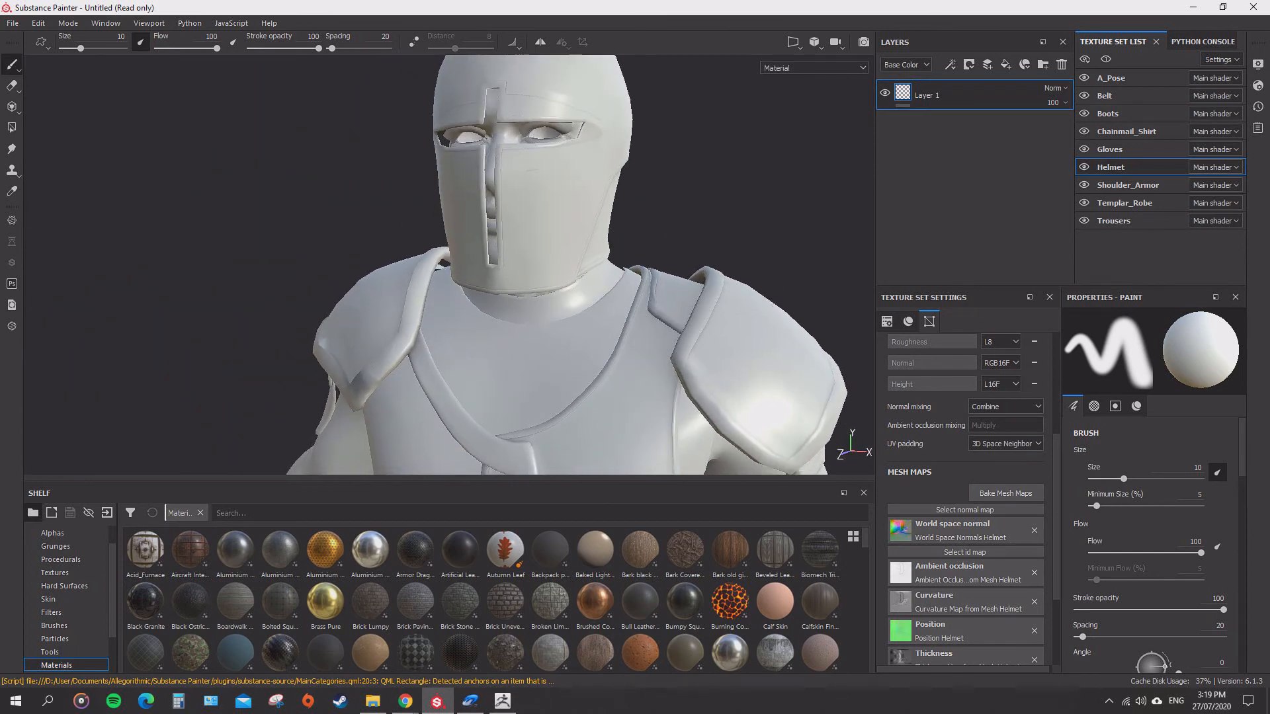
left_click(1034, 572)
- Examine the shading on the shoulder armor, chest straps and torso, including from below
left_click_drag(746, 232, 734, 284, "alt")
middle_click_drag(820, 463, 711, 304, "alt")
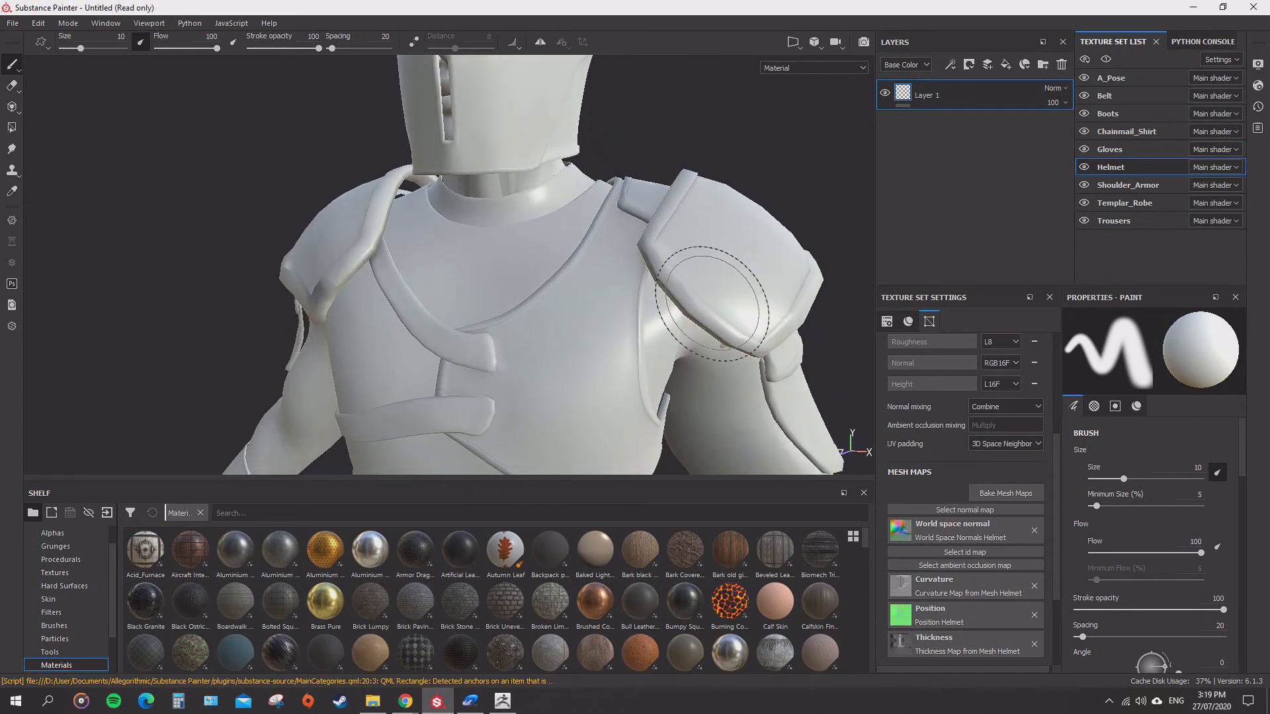
left_click_drag(712, 303, 629, 381, "alt")
scroll(708, 346, "down", 5)
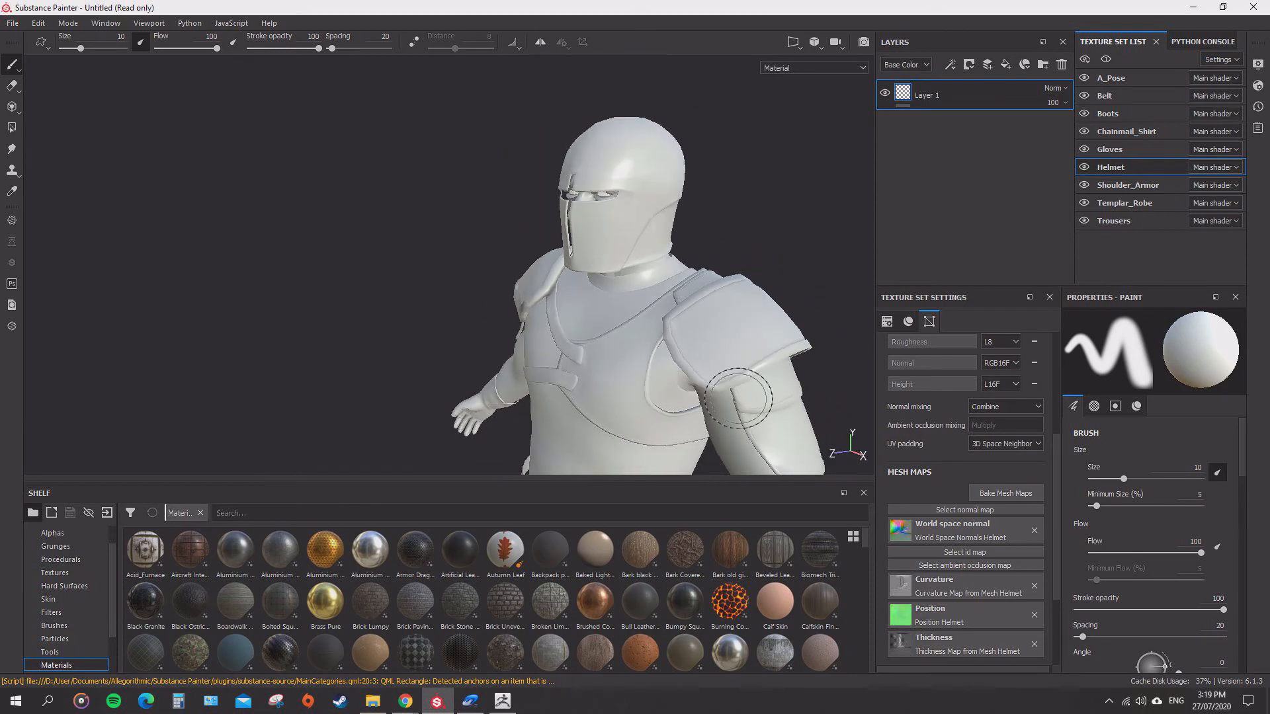
middle_click_drag(751, 397, 714, 272, "alt")
left_click_drag(714, 272, 681, 192, "alt")
left_click_drag(751, 440, 822, 377, "alt")
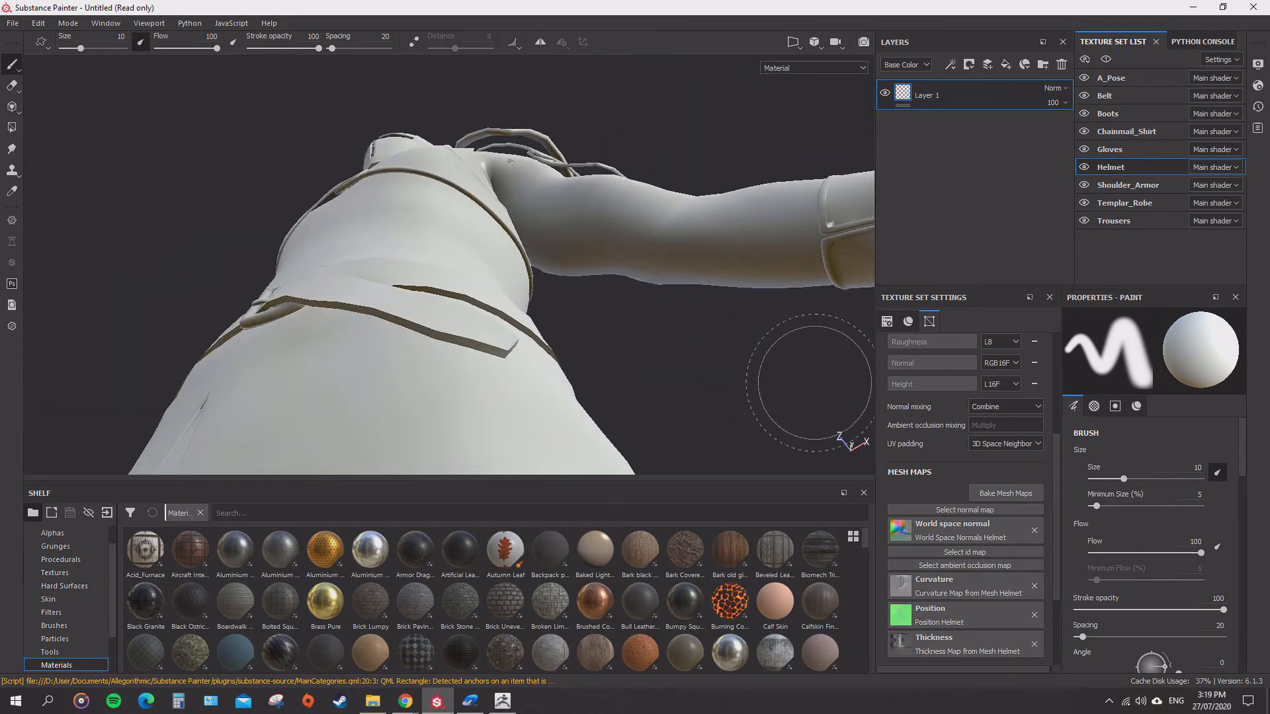
right_click_drag(822, 377, 668, 343, "alt")
- Examine the lower body and the backs of the boots, and review the whole character from behind and in front
left_click_drag(582, 221, 512, 317, "alt")
right_click_drag(463, 278, 545, 410, "alt")
middle_click_drag(544, 411, 556, 198, "alt")
middle_click_drag(635, 430, 643, 261, "alt")
left_click_drag(643, 261, 628, 218, "alt")
right_click_drag(629, 218, 704, 185, "alt")
middle_click_drag(688, 199, 615, 425, "alt")
left_click_drag(615, 397, 618, 289, "alt")
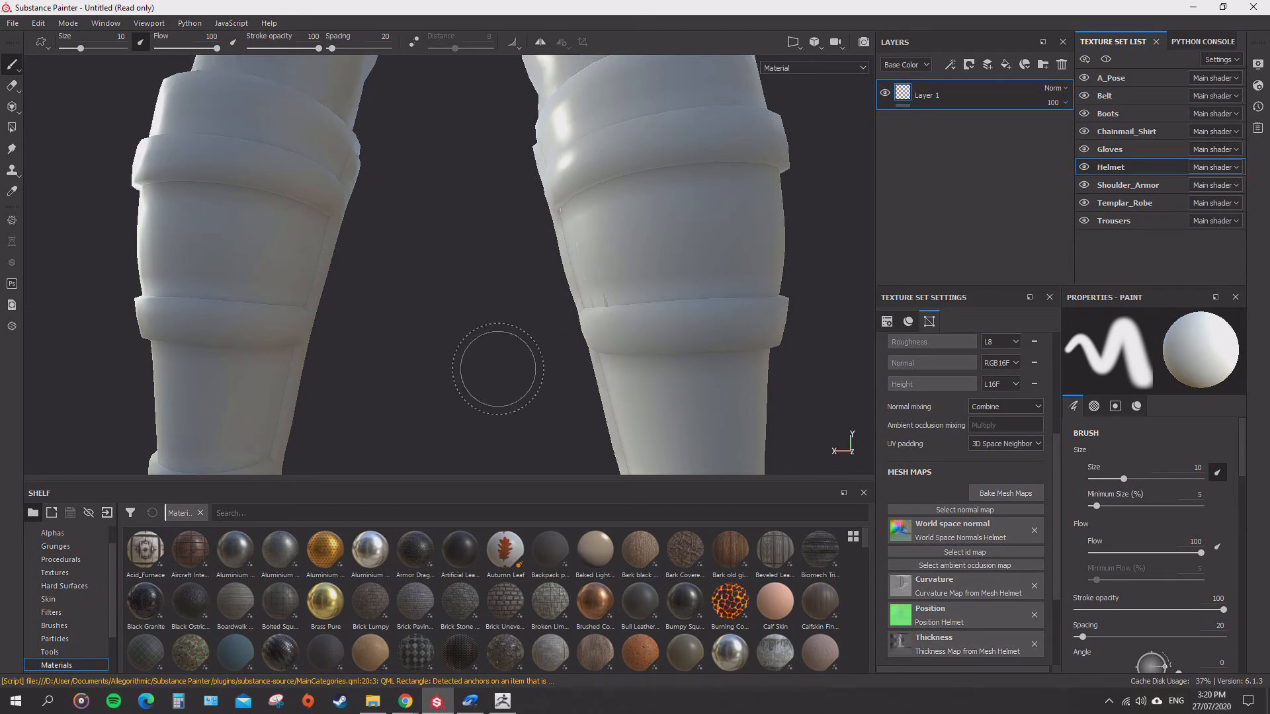
scroll(498, 368, "down", 10)
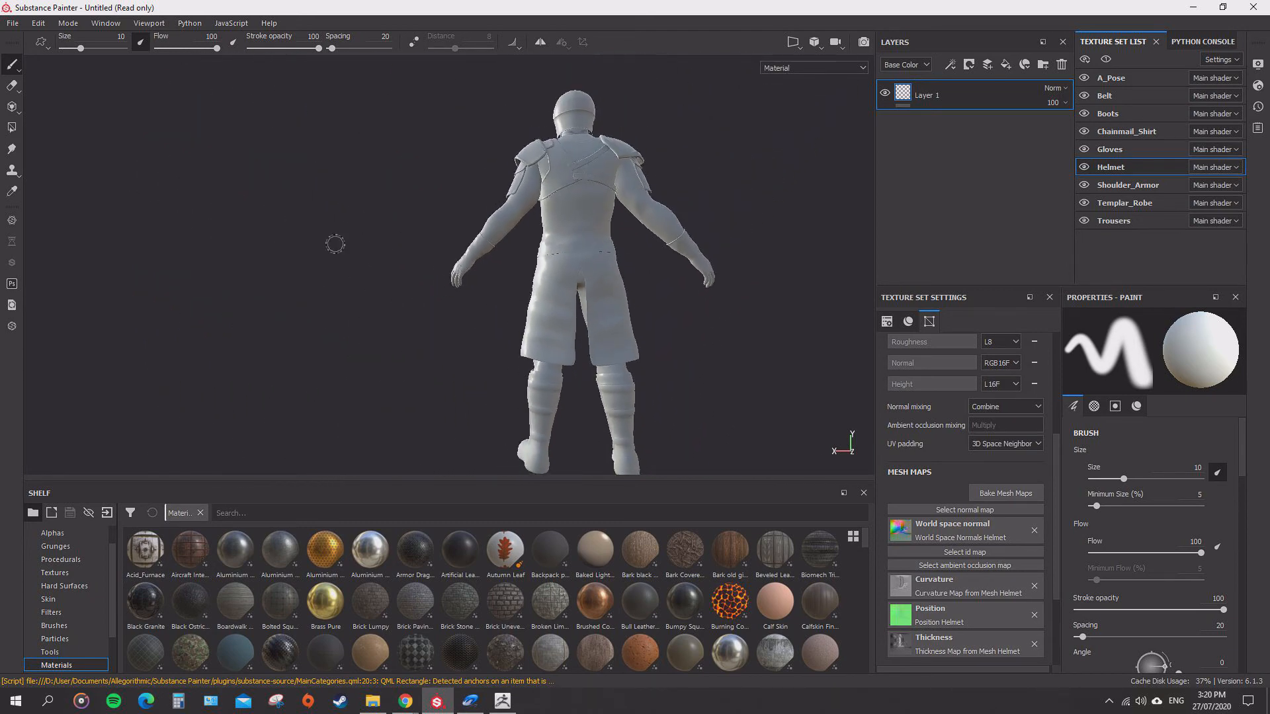
left_click_drag(335, 244, 568, 254, "alt")
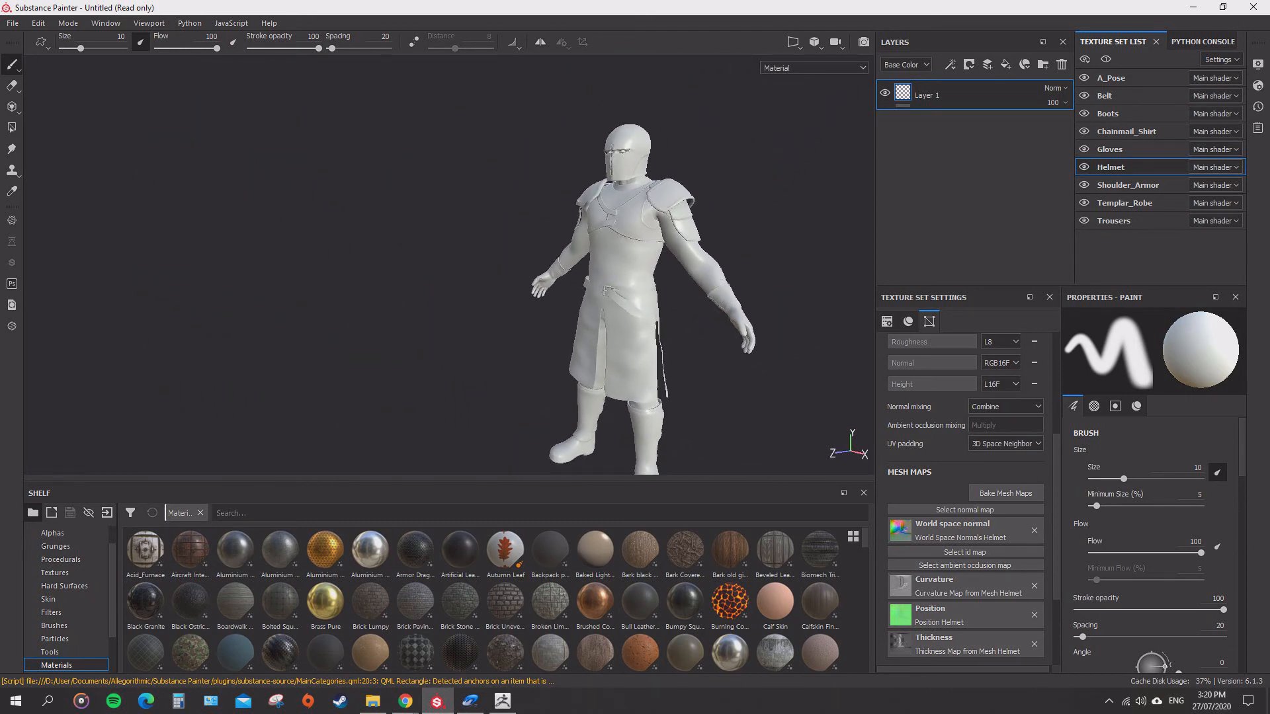
middle_click_drag(569, 254, 476, 192, "alt")
left_click_drag(476, 191, 529, 193, "alt")
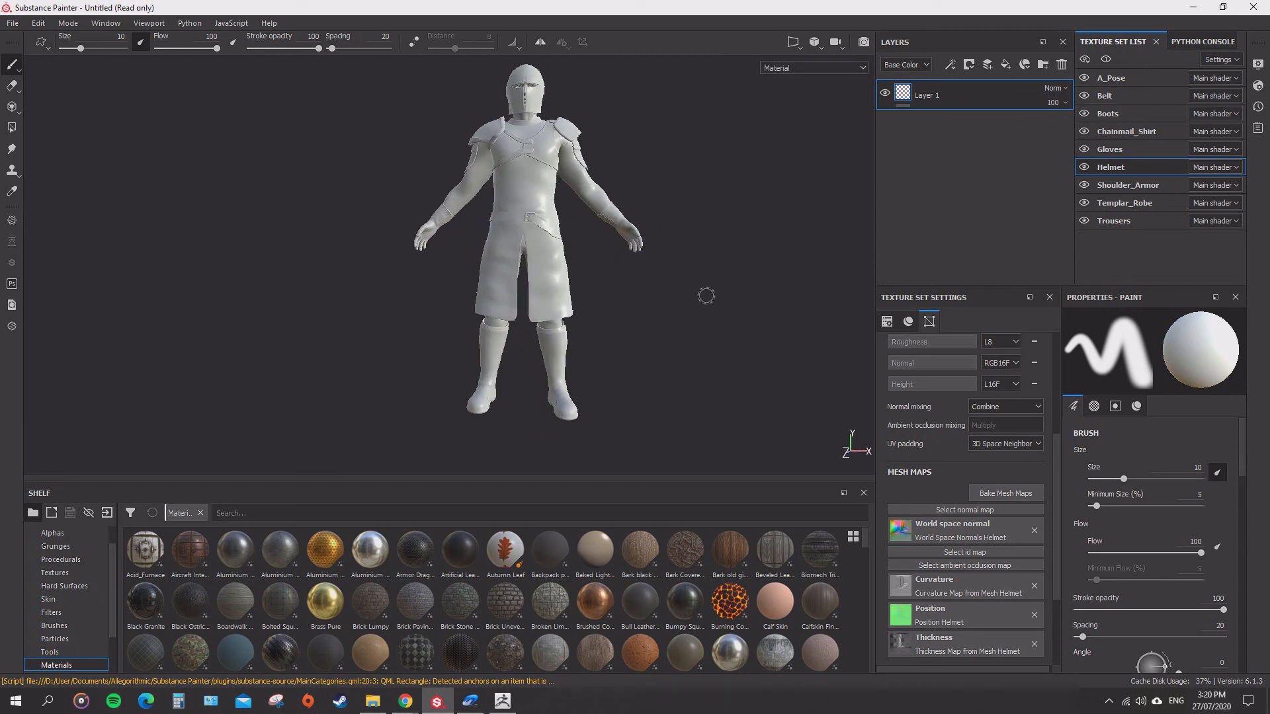
left_click_drag(681, 309, 613, 329, "alt")
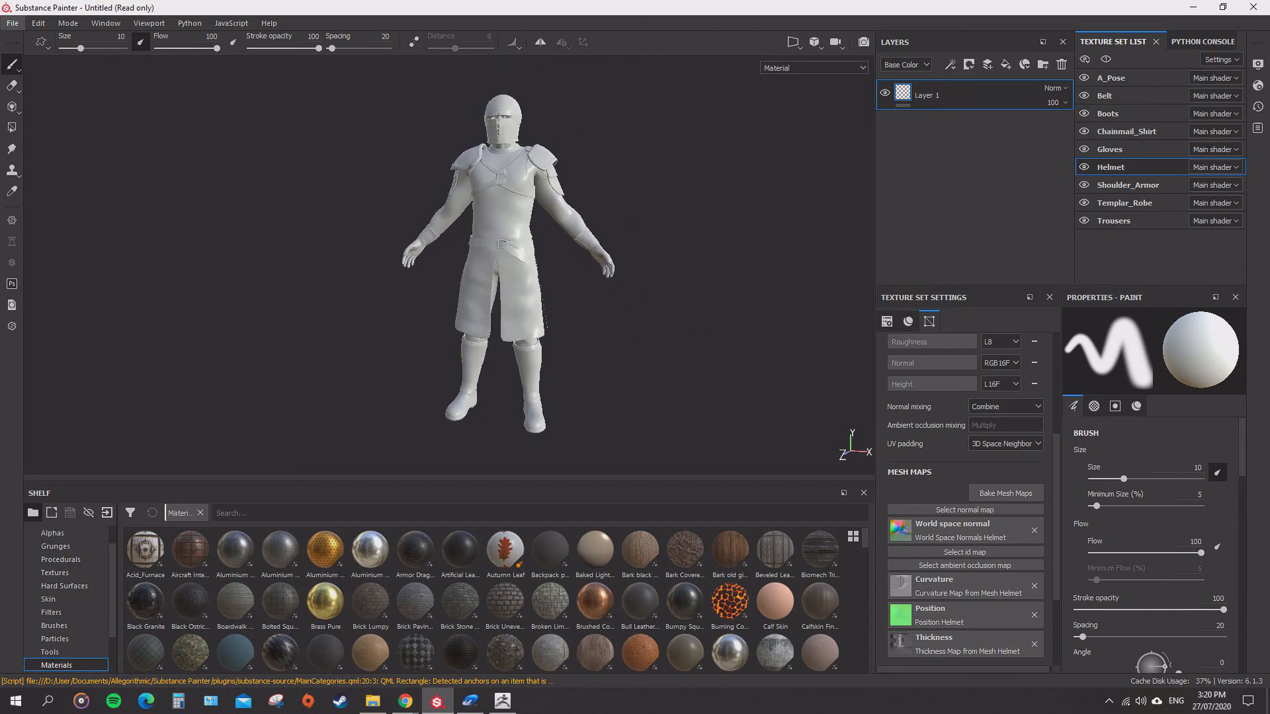
- Start saving the project under a new name and create a folder named Templar inside the Substance Painter Projects folder
left_click(13, 23)
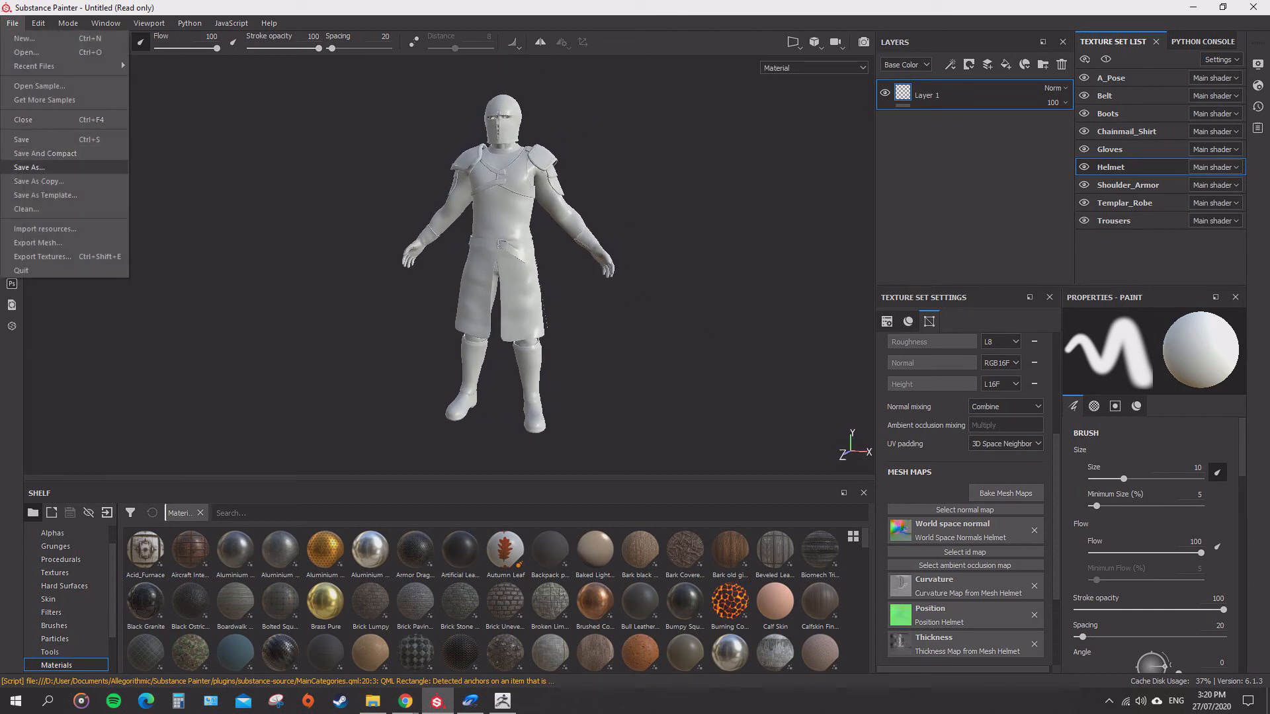
left_click(30, 167)
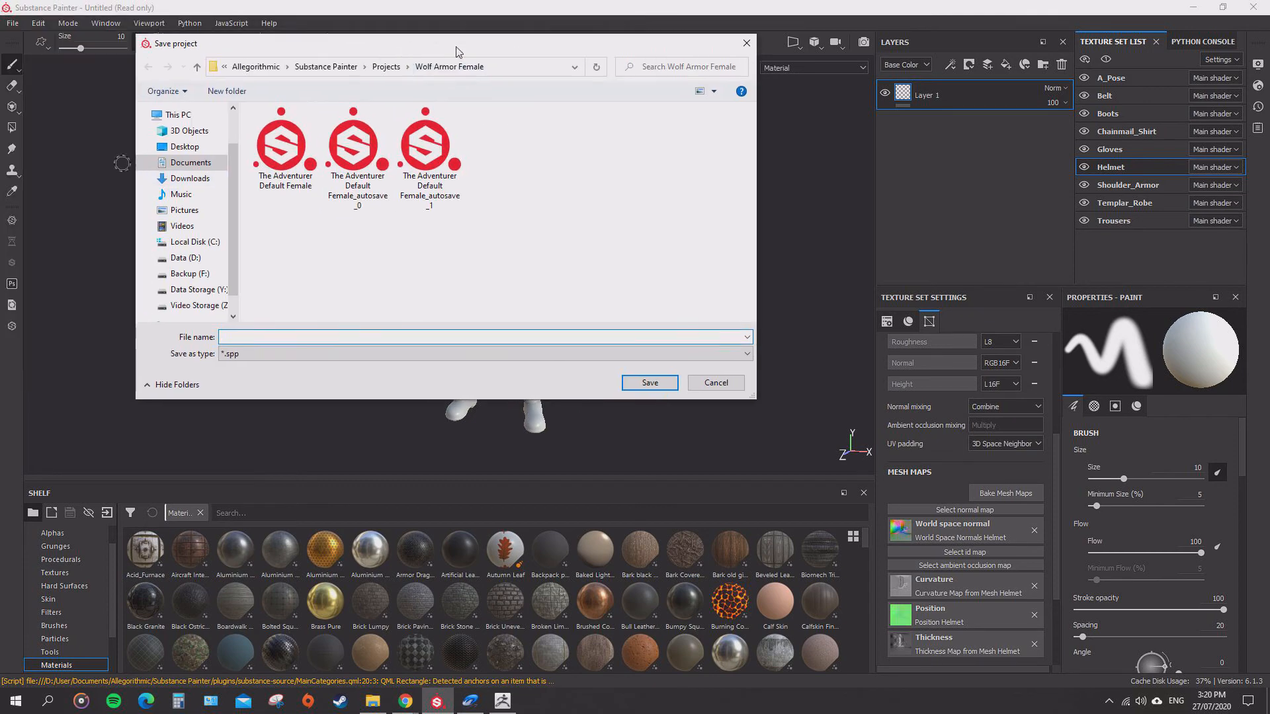
left_click_drag(458, 52, 485, 54)
left_click(413, 69)
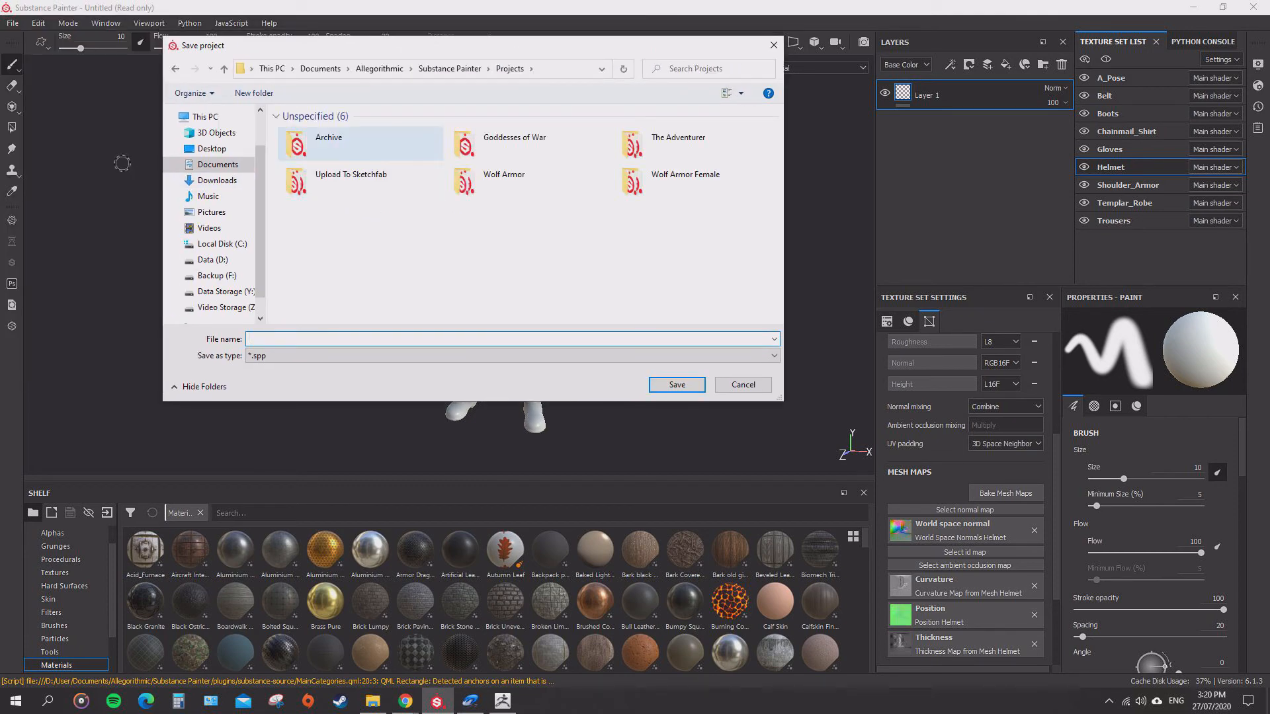
right_click(479, 236)
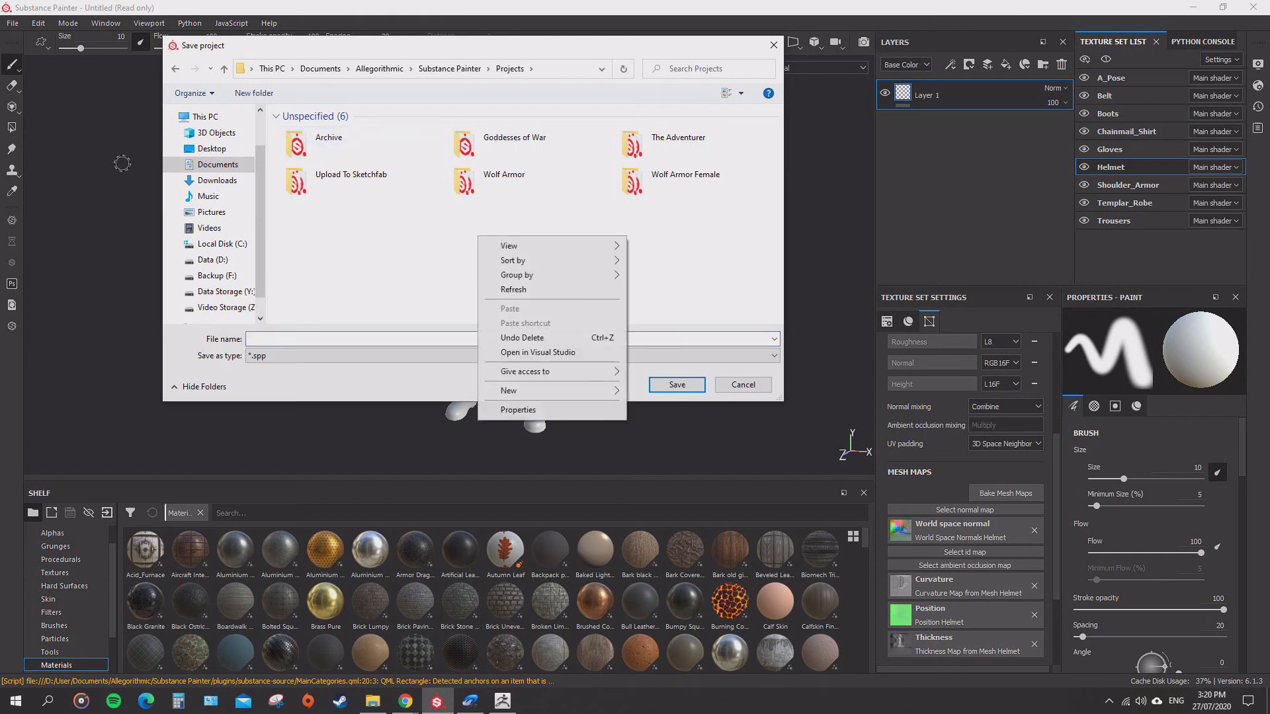
mouse_move(509, 246)
mouse_move(508, 390)
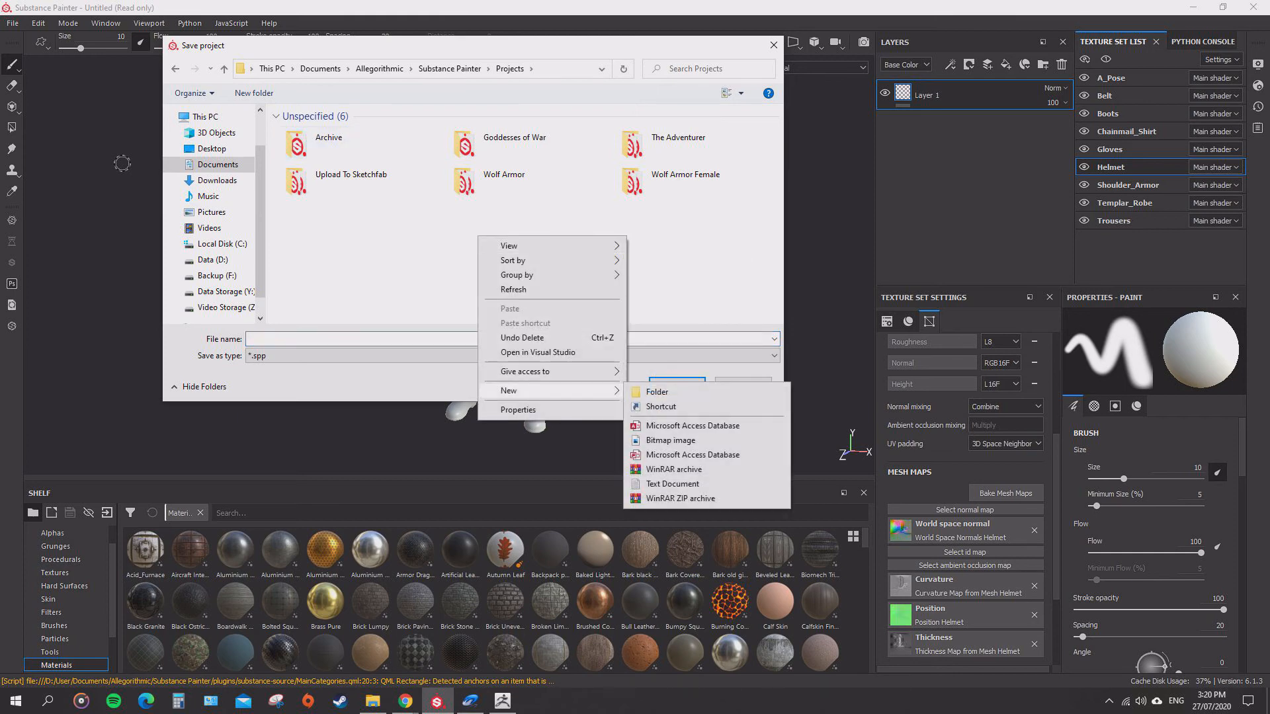
left_click(654, 389)
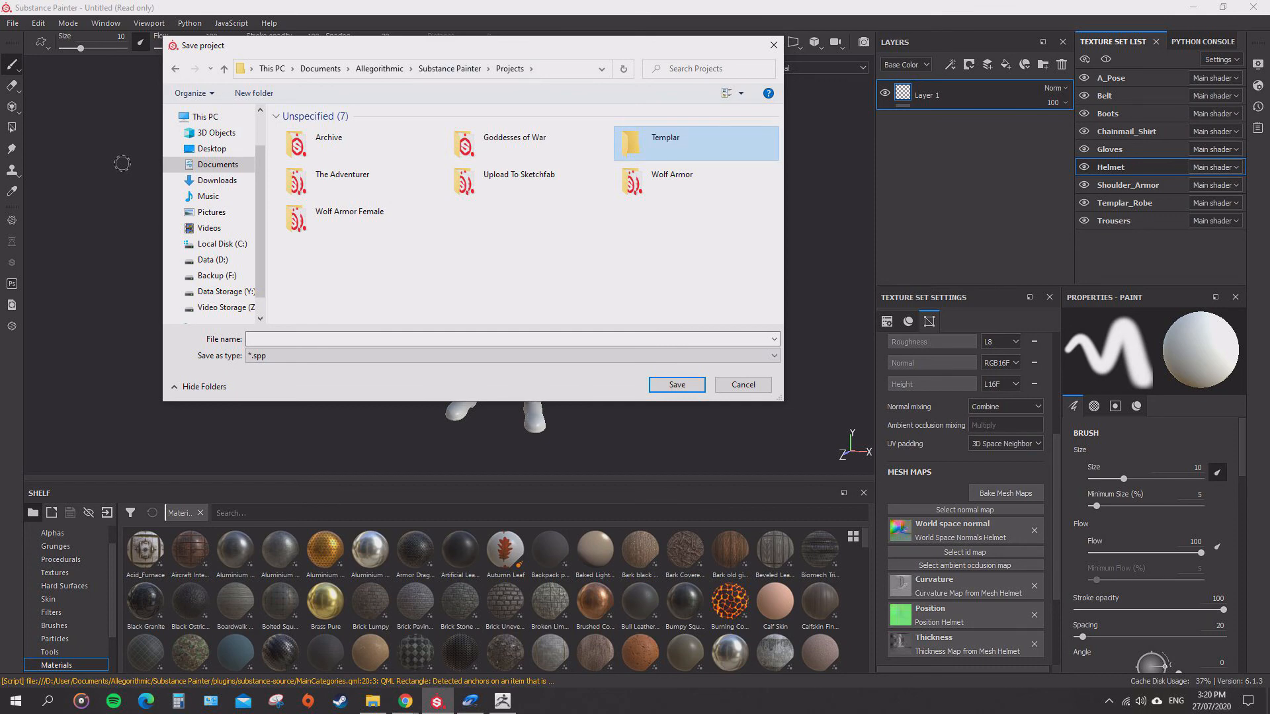
- Save the project as Templar inside the Templar folder
key("Return")
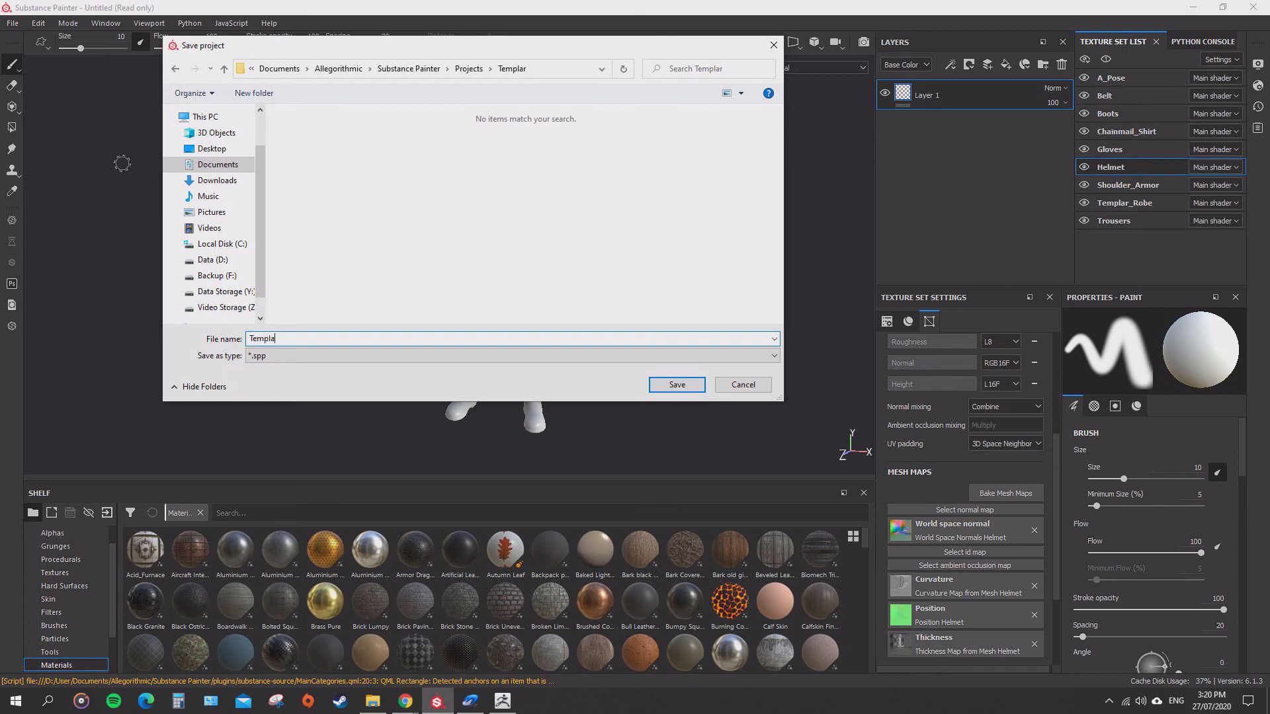
type("Templa")
key("Return")
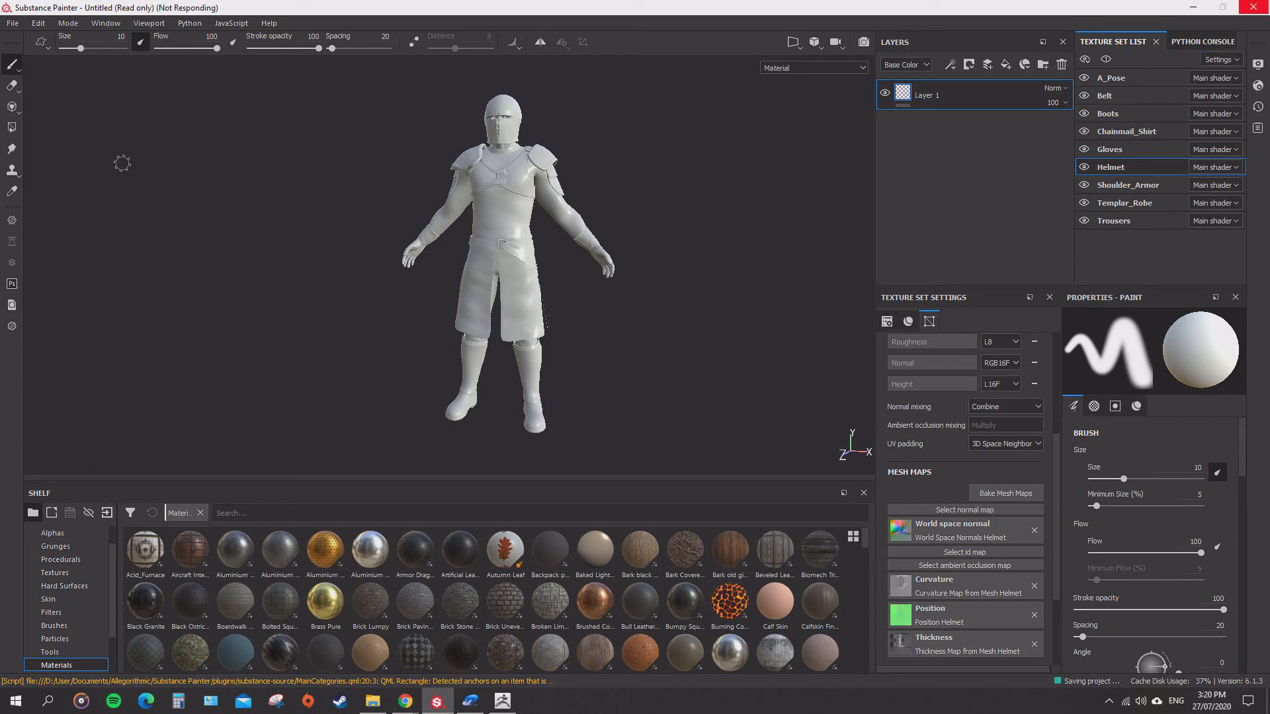
- Switch the main shader to pbr-metal-rough-with-alpha-blending and close the shader settings
left_click_drag(666, 296, 598, 284, "alt")
left_click_drag(663, 367, 643, 348, "alt")
right_click_drag(643, 349, 635, 251, "alt")
left_click_drag(740, 331, 734, 298, "alt")
left_click(1258, 86)
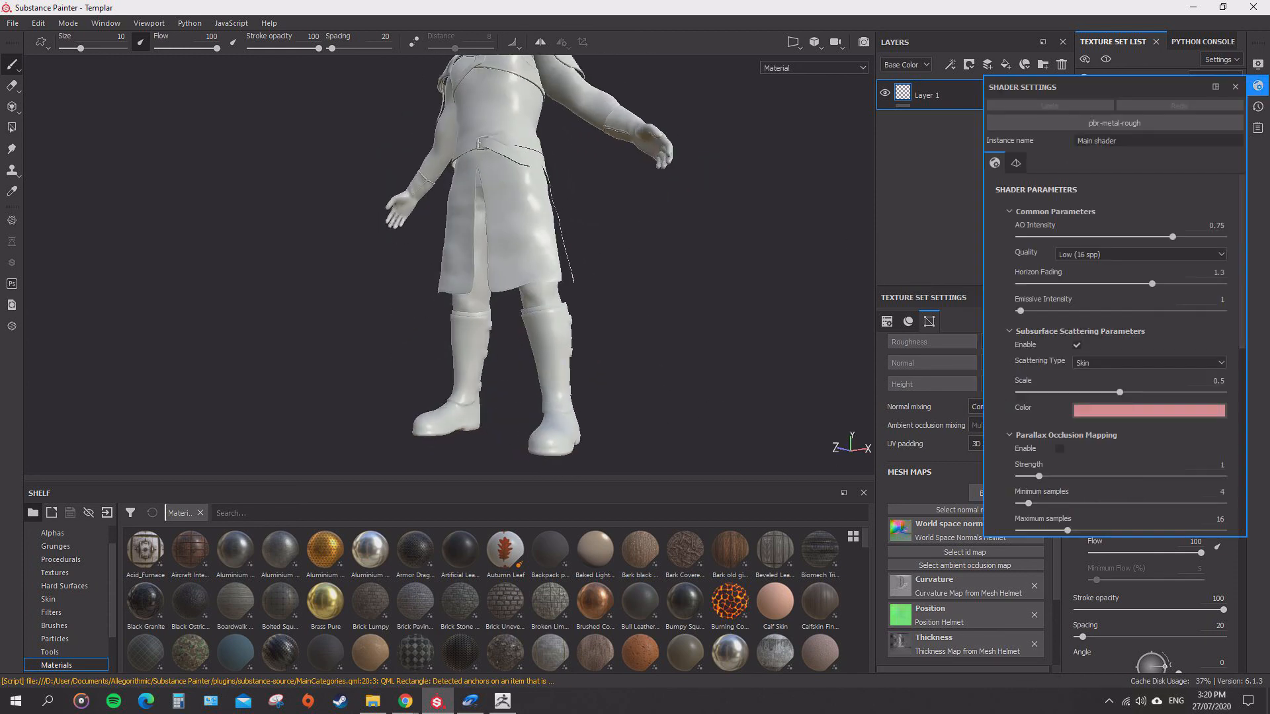
left_click_drag(748, 343, 731, 275, "alt")
left_click(1114, 123)
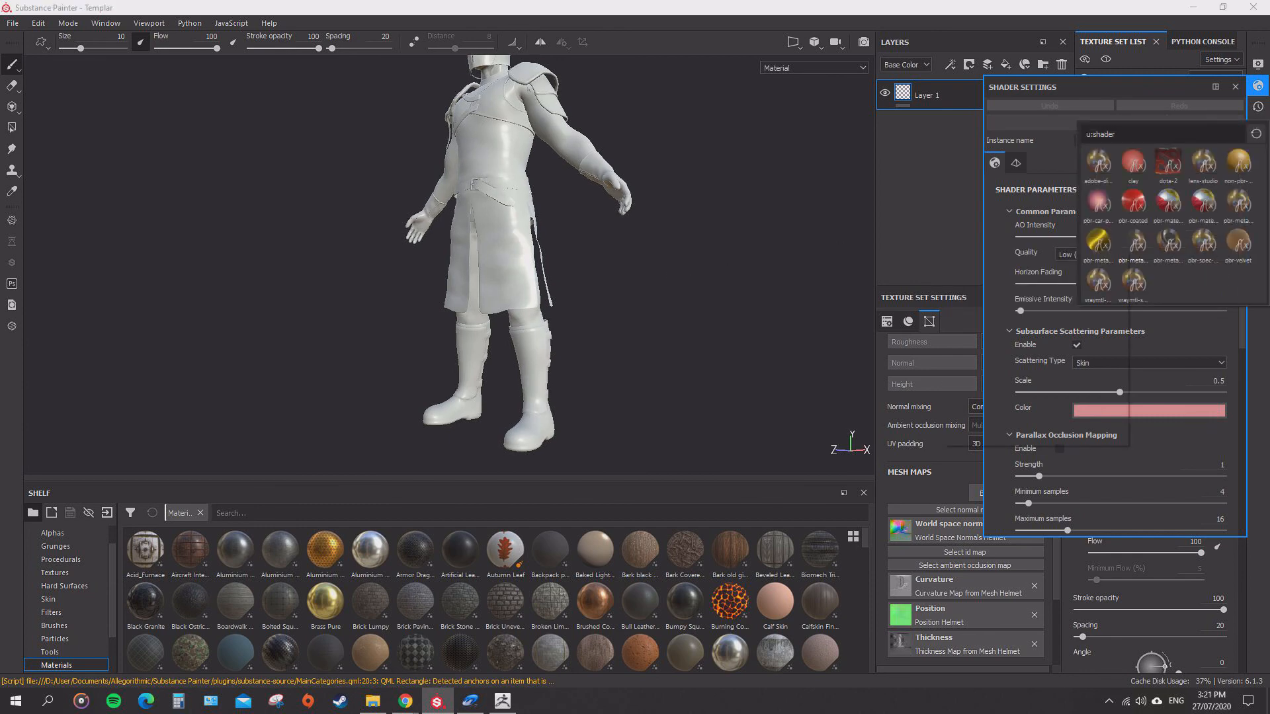
left_click(1136, 241)
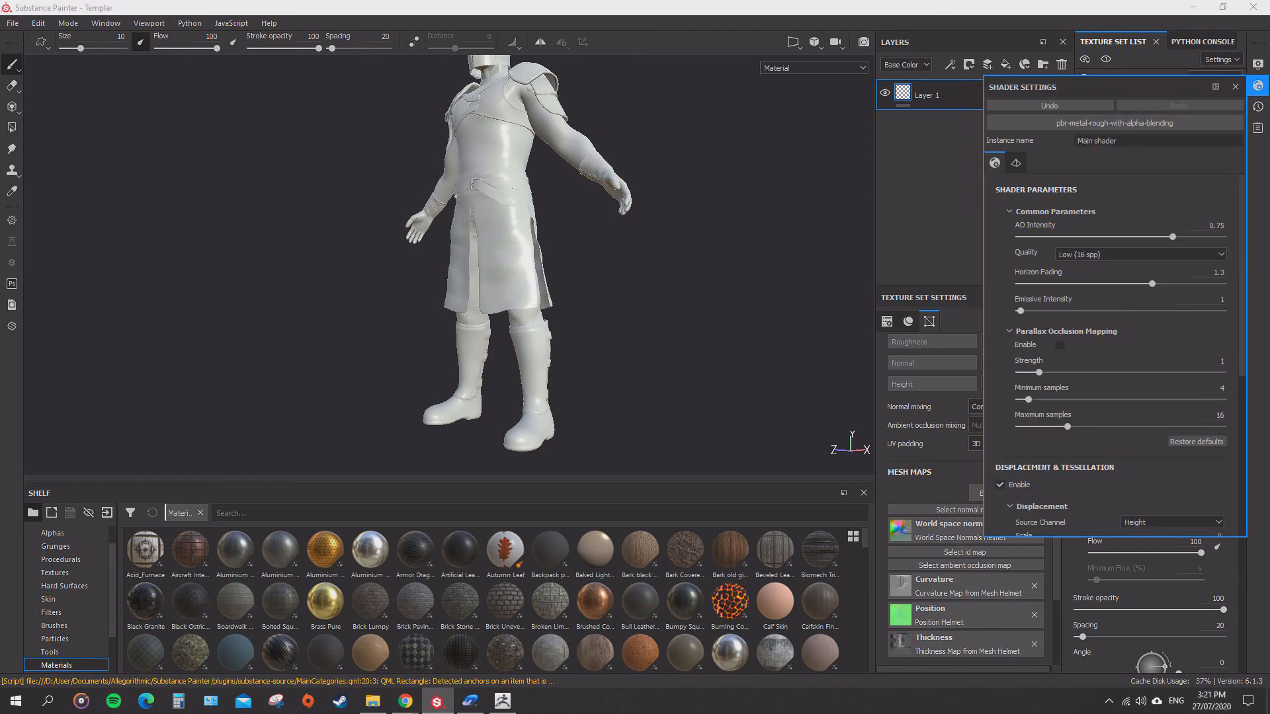
left_click(1235, 87)
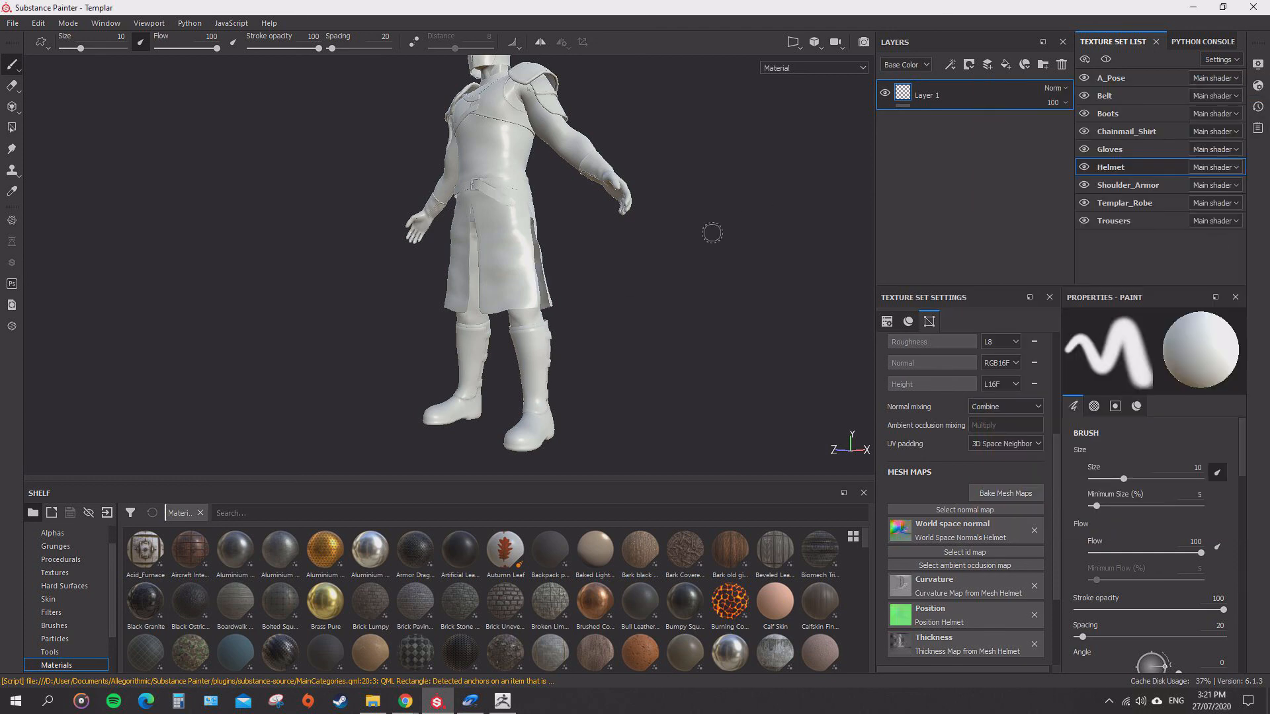
- Bring the whole character into view and save the Templar project again
left_click_drag(712, 233, 663, 348, "alt")
scroll(646, 324, "down", 1)
middle_click_drag(647, 324, 665, 330, "alt")
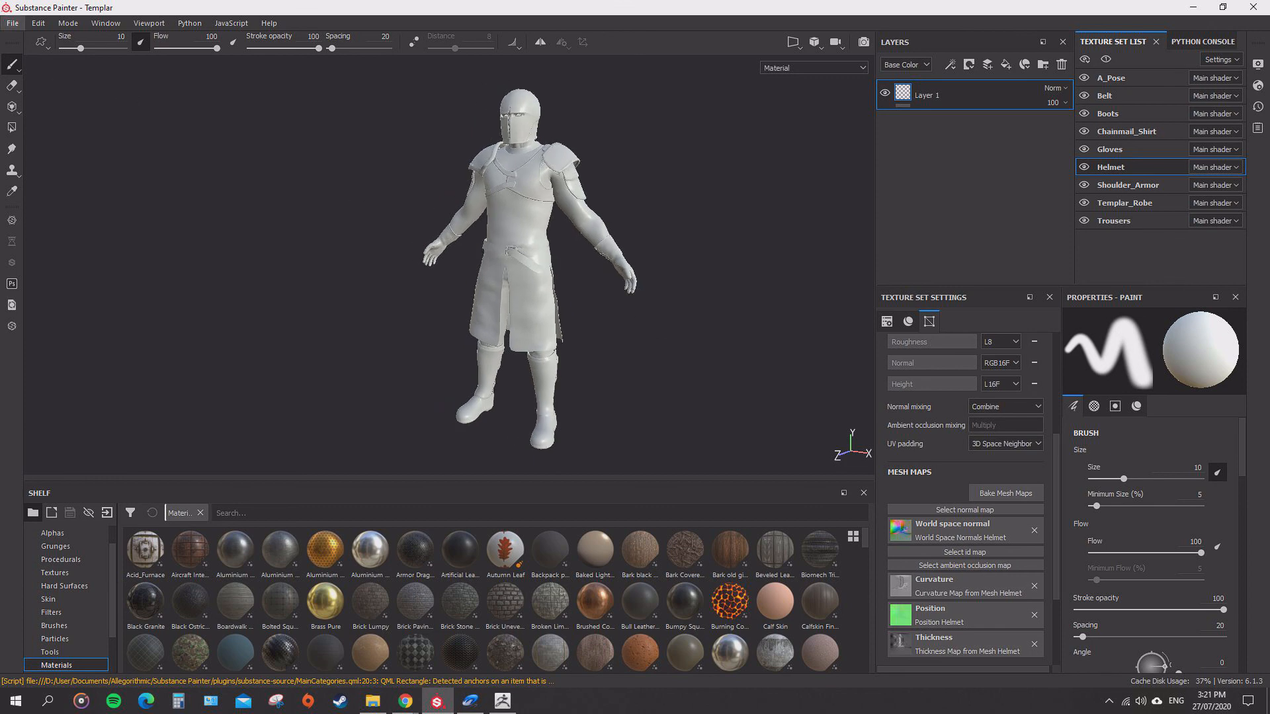
left_click(12, 23)
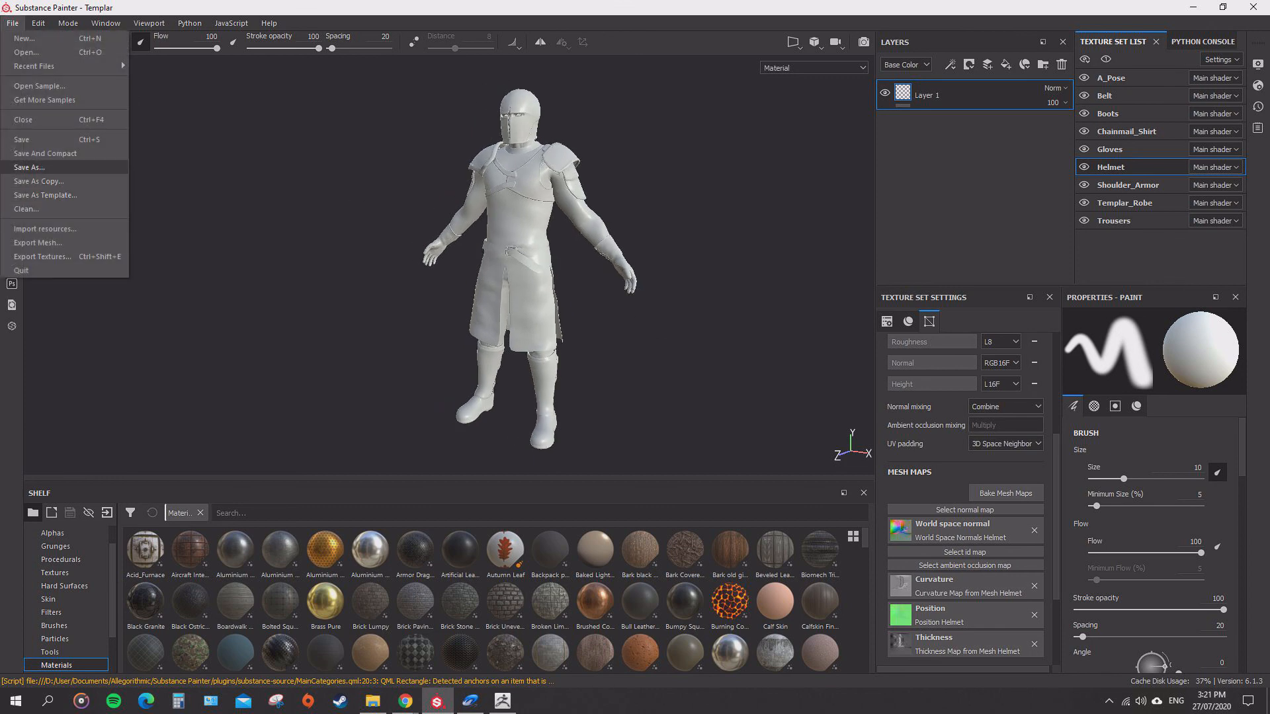
key("Return")
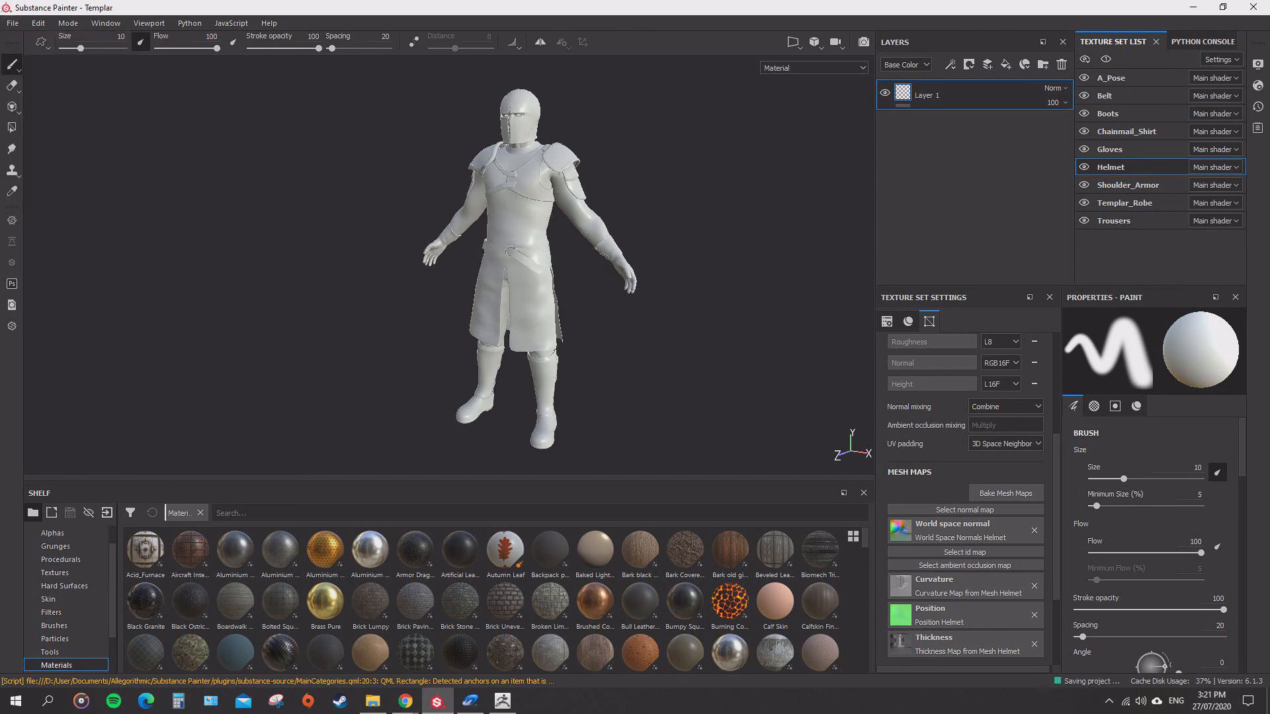